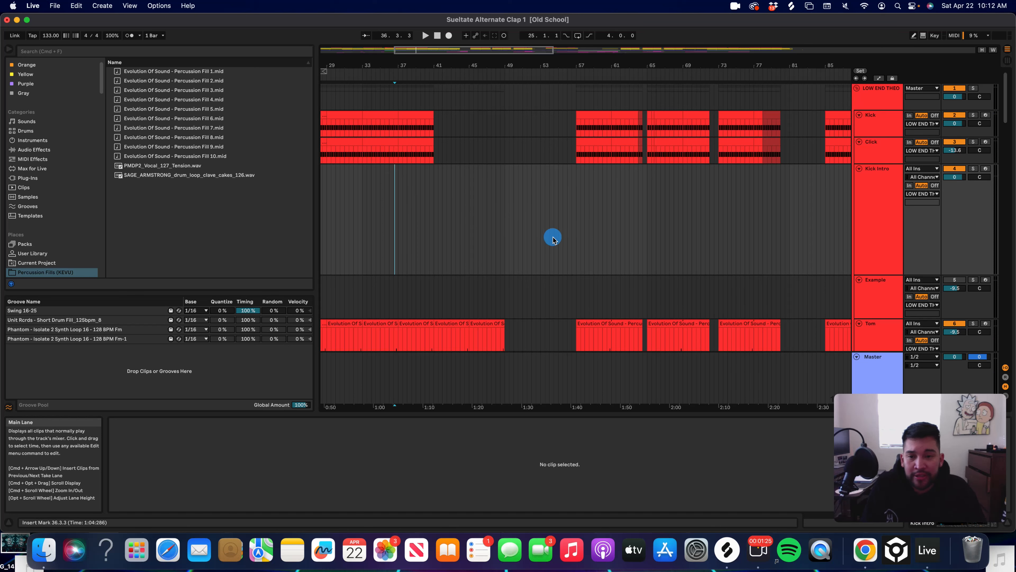
# - Show the Kick track's devices and play the kick soloed for a moment
pyautogui.click(880, 119)
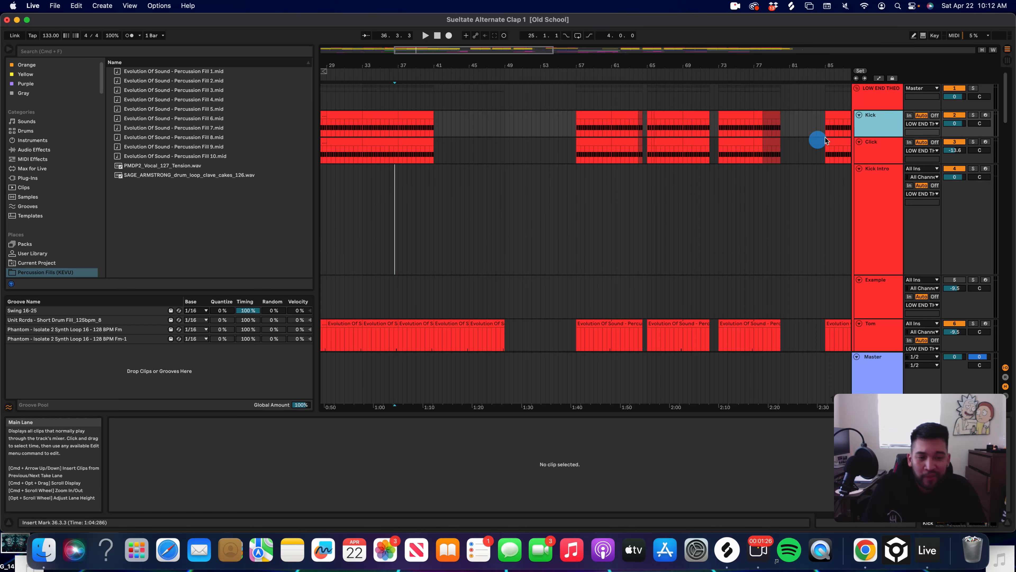
pyautogui.doubleClick(884, 120)
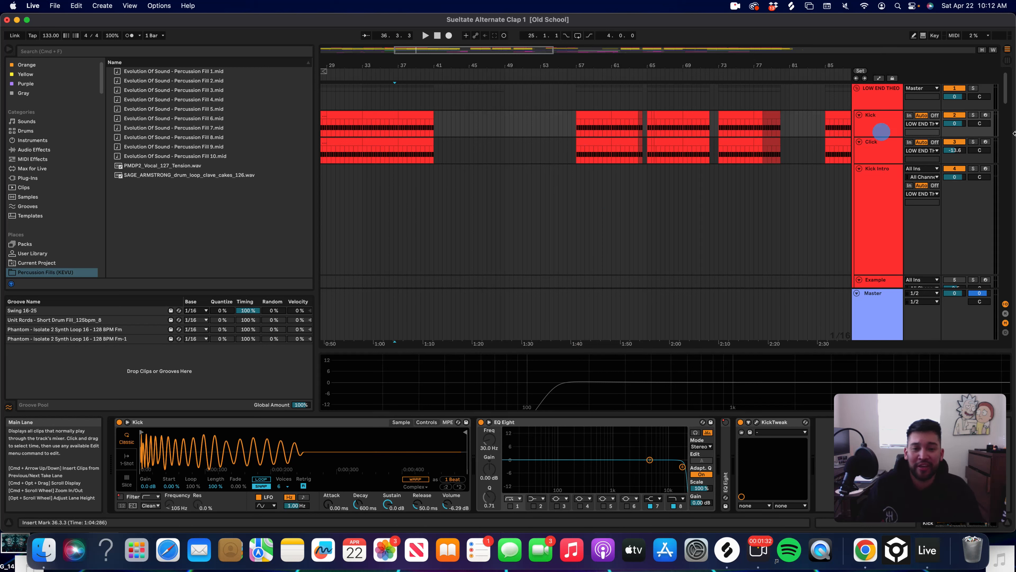
pyautogui.click(974, 116)
pyautogui.press('space')
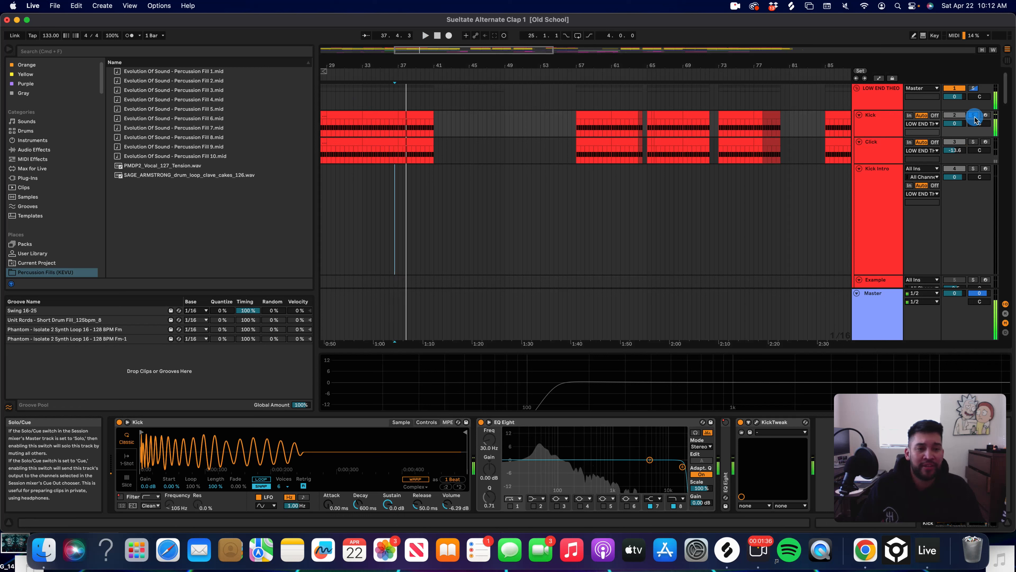
pyautogui.press('space')
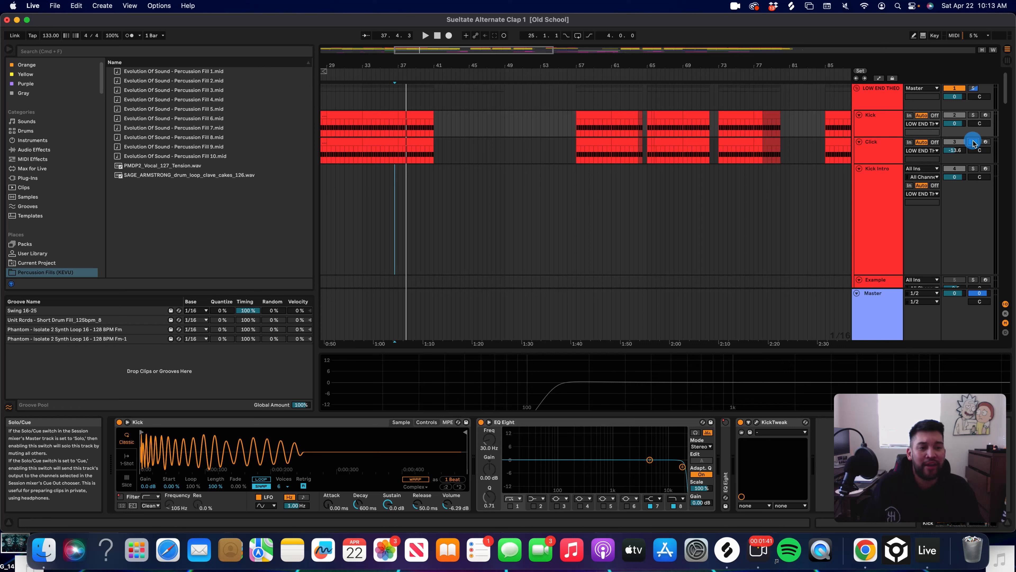
# - Play the Click track soloed, show its devices, and compare it with the soloed Kick track
pyautogui.press('space')
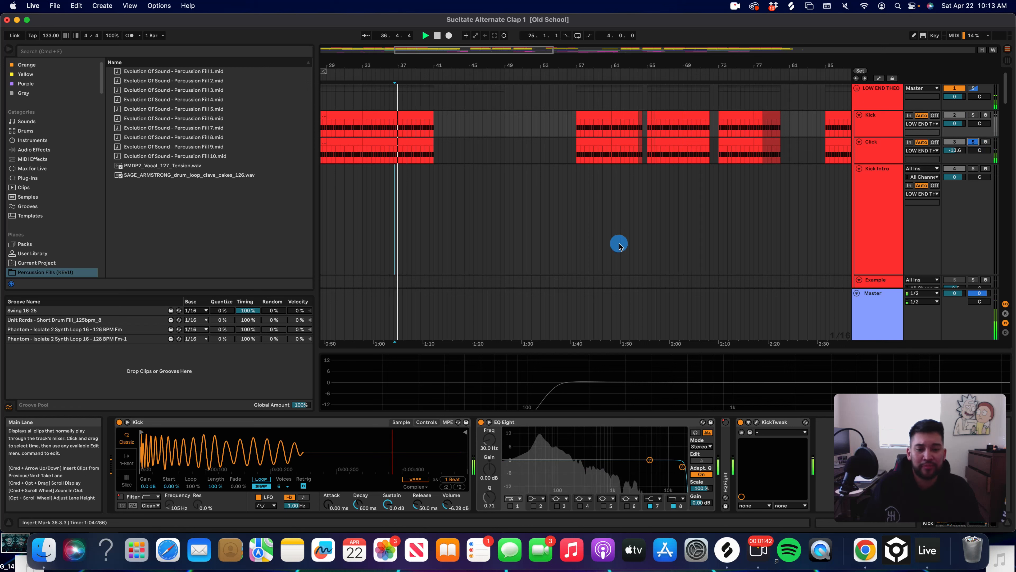
pyautogui.click(879, 153)
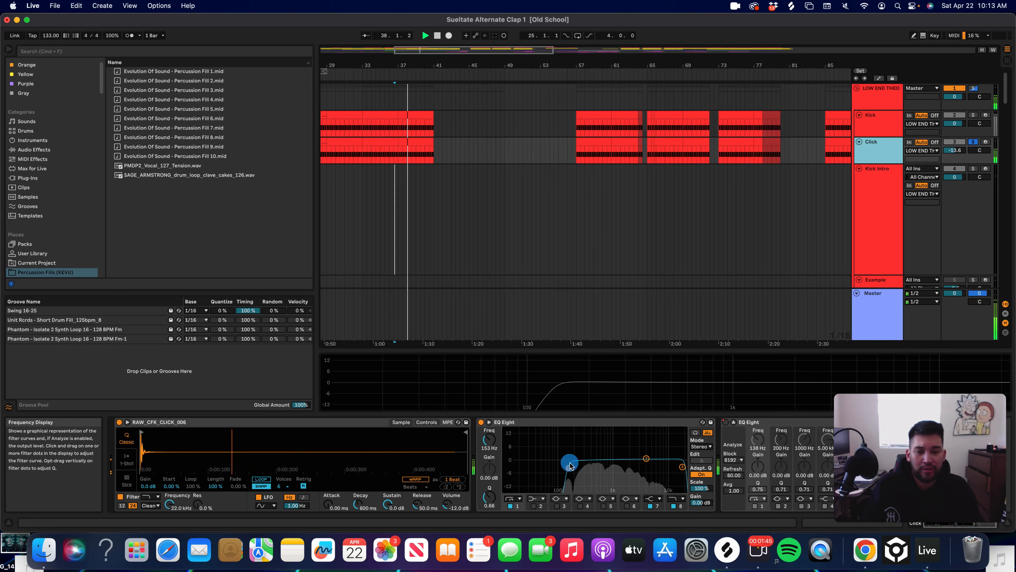
pyautogui.click(974, 116)
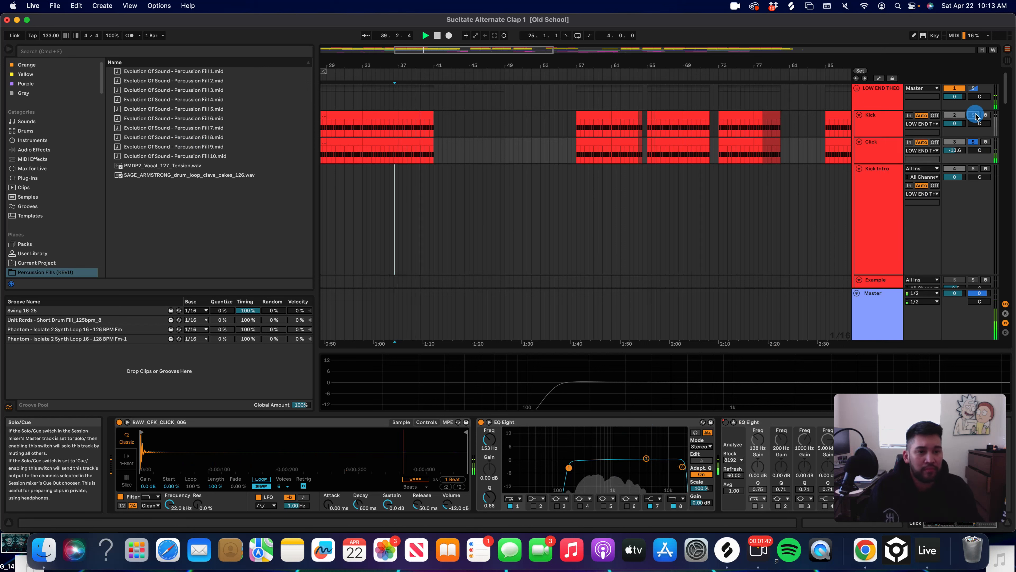
pyautogui.click(973, 142)
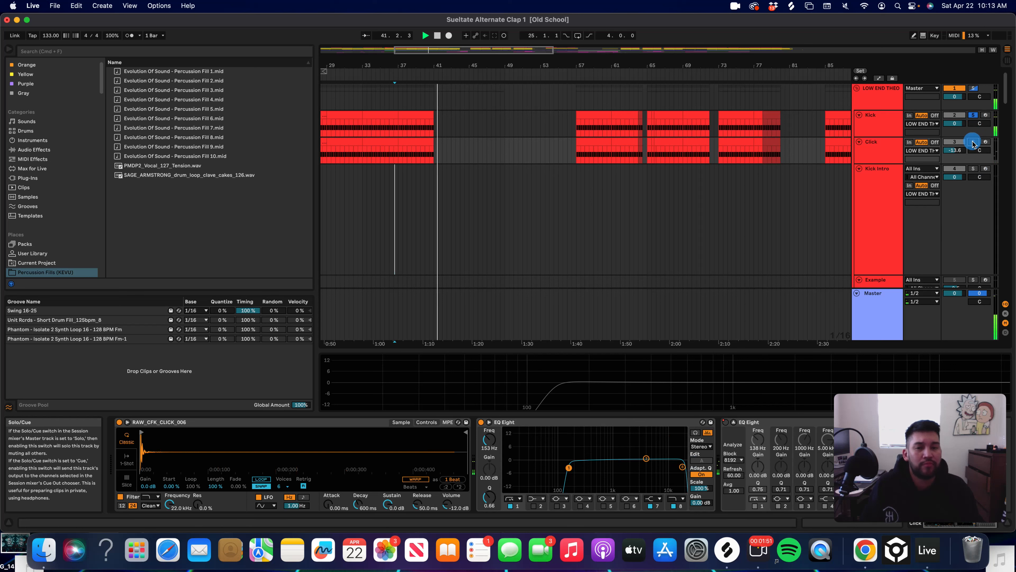
pyautogui.click(973, 142)
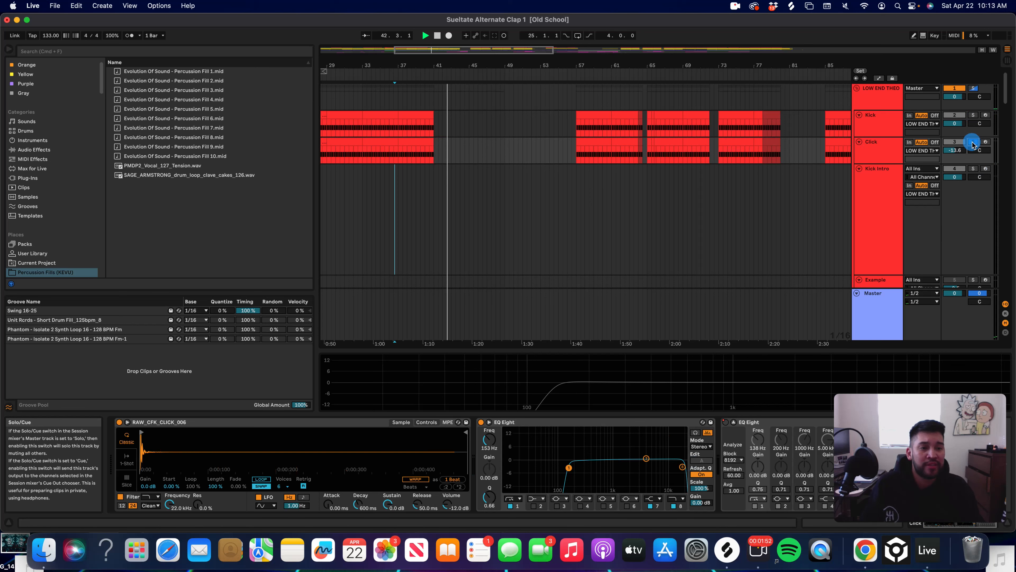
# - Examine the Example track's clip at bar 25 against the note pattern on the Tom track below it
pyautogui.scroll(-6, 453, 200)
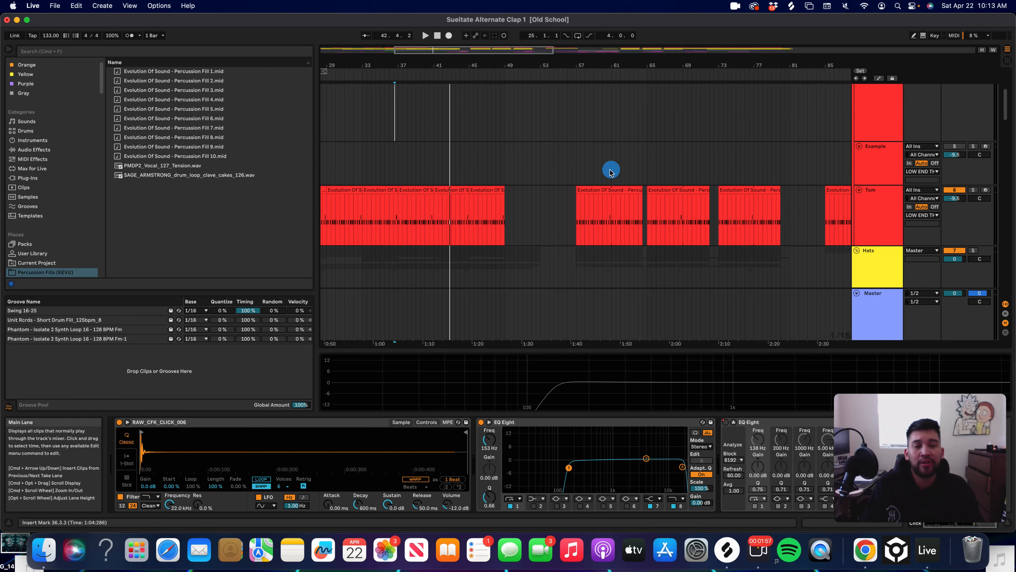
pyautogui.click(577, 154)
pyautogui.press('-')
pyautogui.press('-')
pyautogui.press('-')
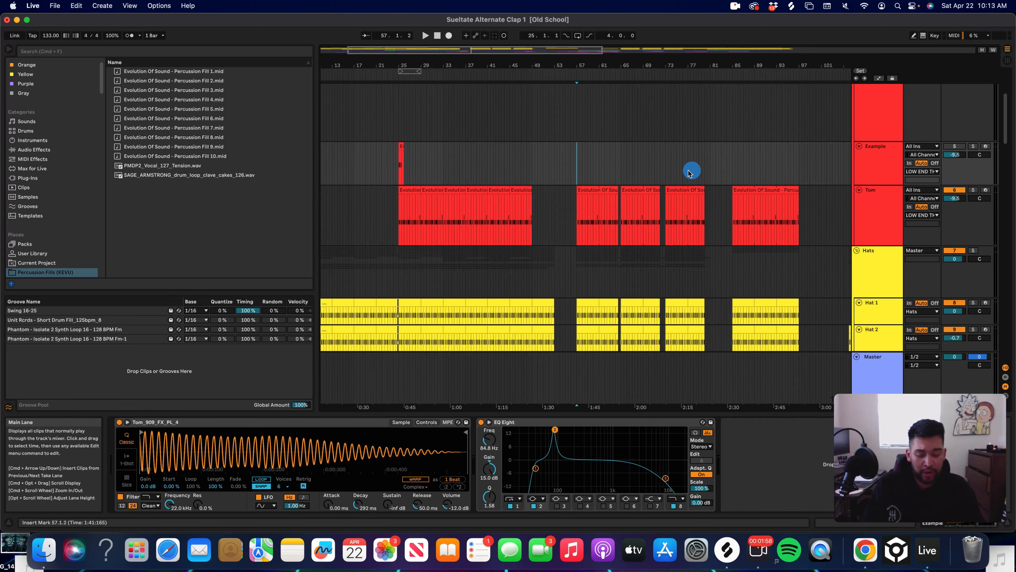
pyautogui.press('+')
pyautogui.press('+')
pyautogui.press('+')
pyautogui.press('+')
pyautogui.press('+')
pyautogui.press('+')
pyautogui.press('+')
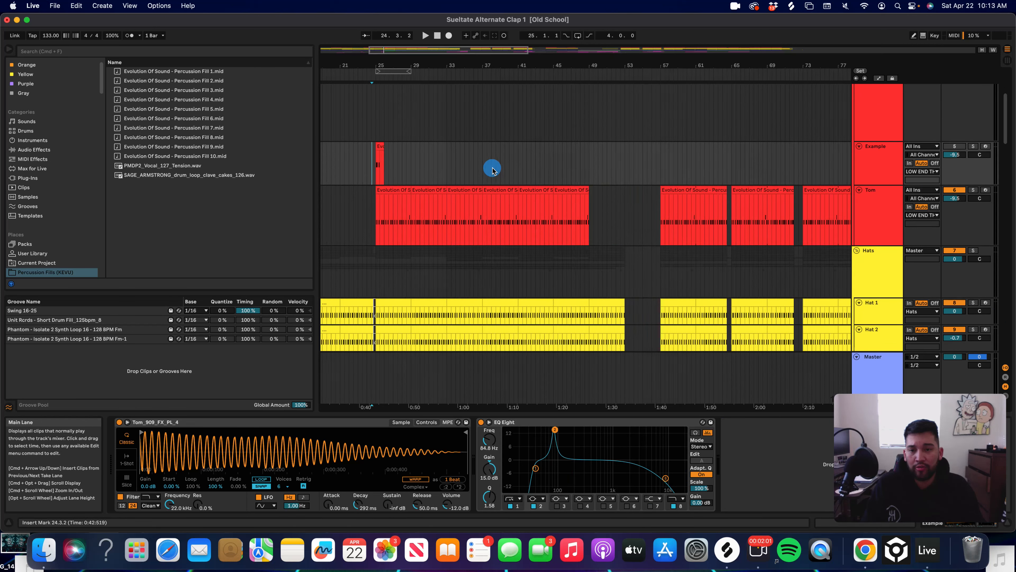
pyautogui.click(507, 163)
pyautogui.press('+')
pyautogui.press('+')
pyautogui.press('-')
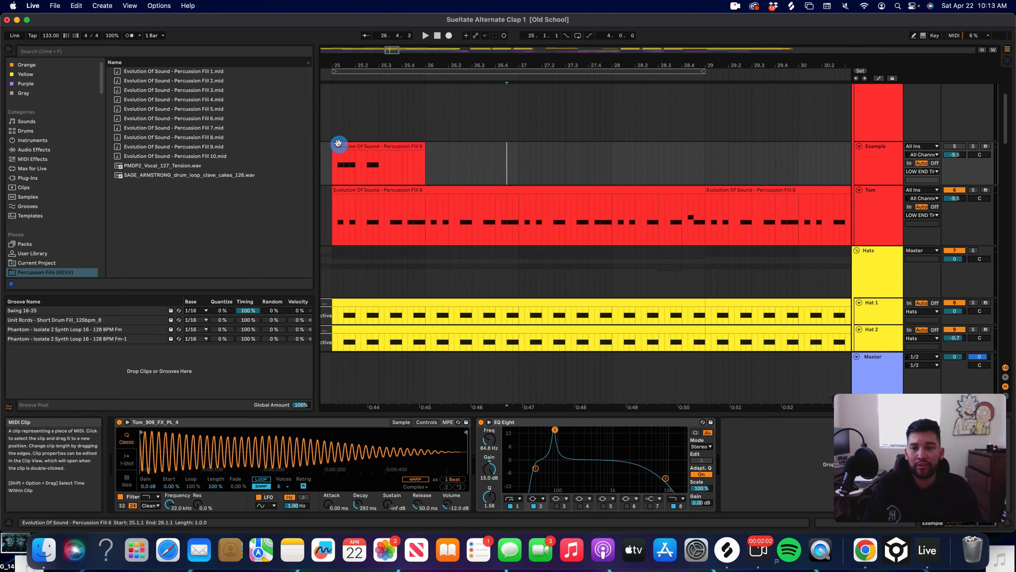
pyautogui.click(333, 121)
pyautogui.press('+')
pyautogui.press('+')
pyautogui.press('+')
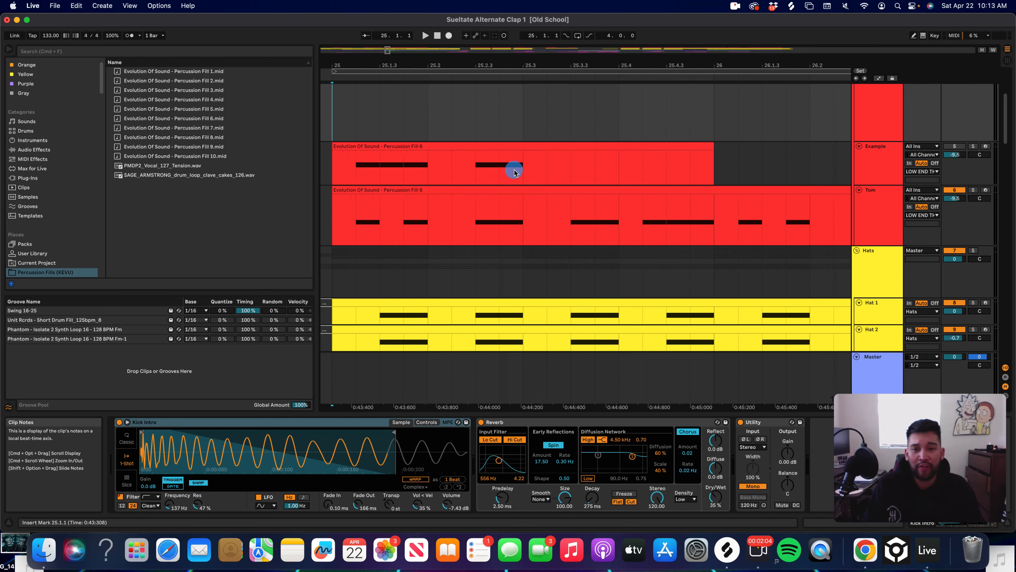
pyautogui.click(403, 146)
# - Look at the Percussion Fills (KEVU) folder, and switch to Chrome to show the Percussive and Tom MIDI Tool pack on the Evolution of Sound page
pyautogui.click(90, 275)
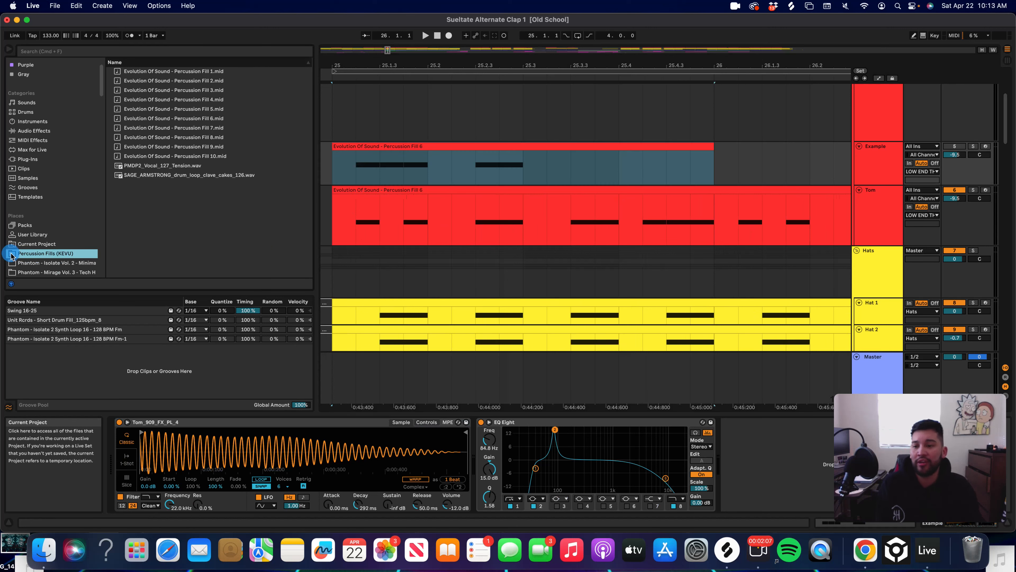
pyautogui.scroll(-3, 96, 264)
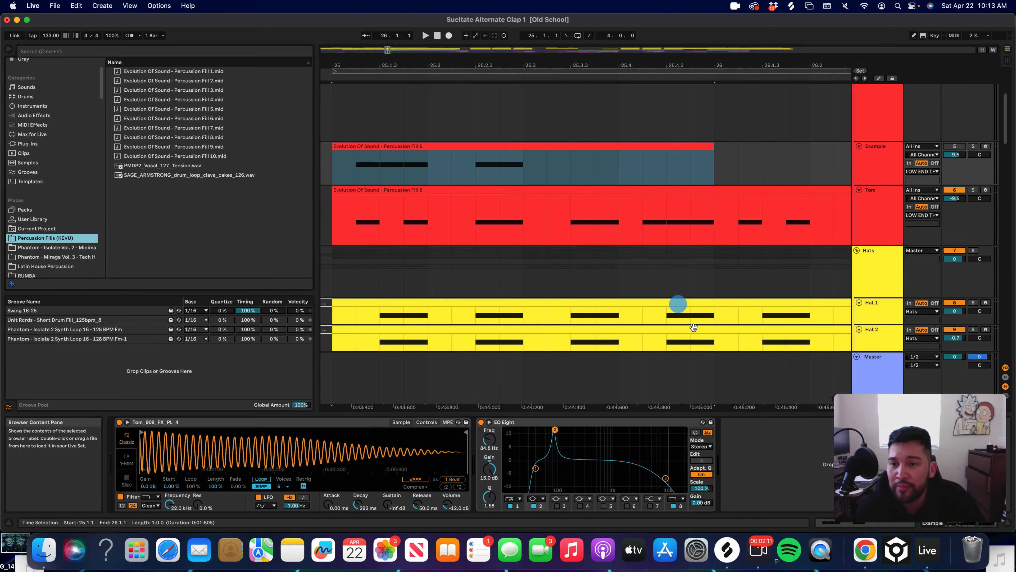
pyautogui.click(862, 549)
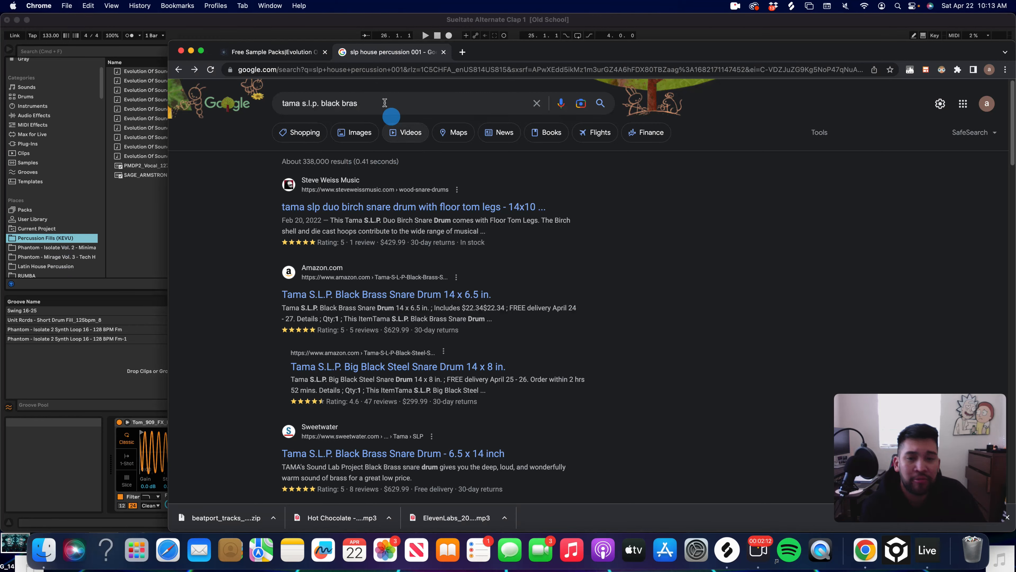
pyautogui.click(289, 55)
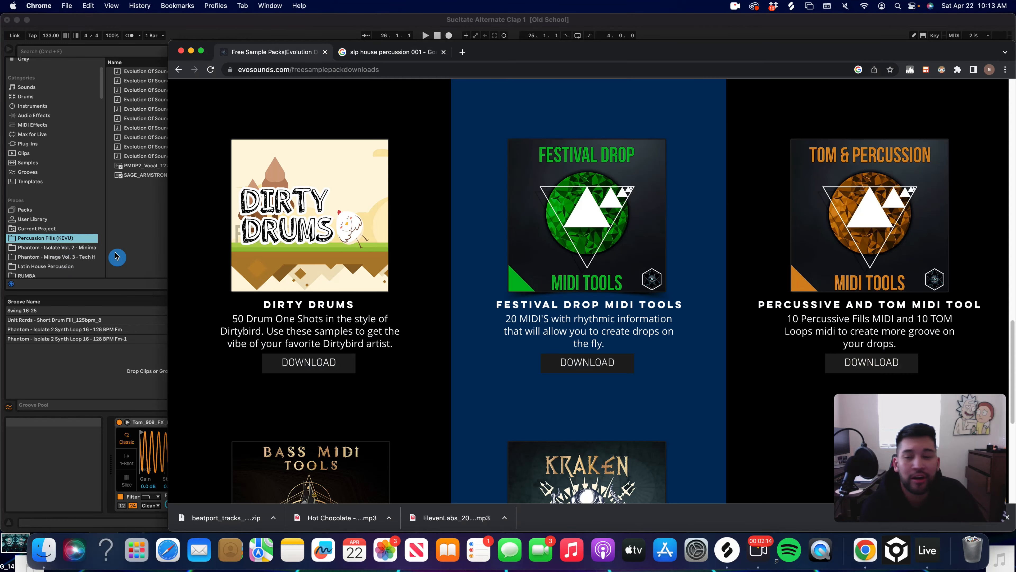
# - Switch back to Ableton Live, preview Evolution Of Sound - Percussion Fill 5.mid and Fill 7.mid, and select Fill 6.mid
pyautogui.click(78, 241)
pyautogui.click(196, 109)
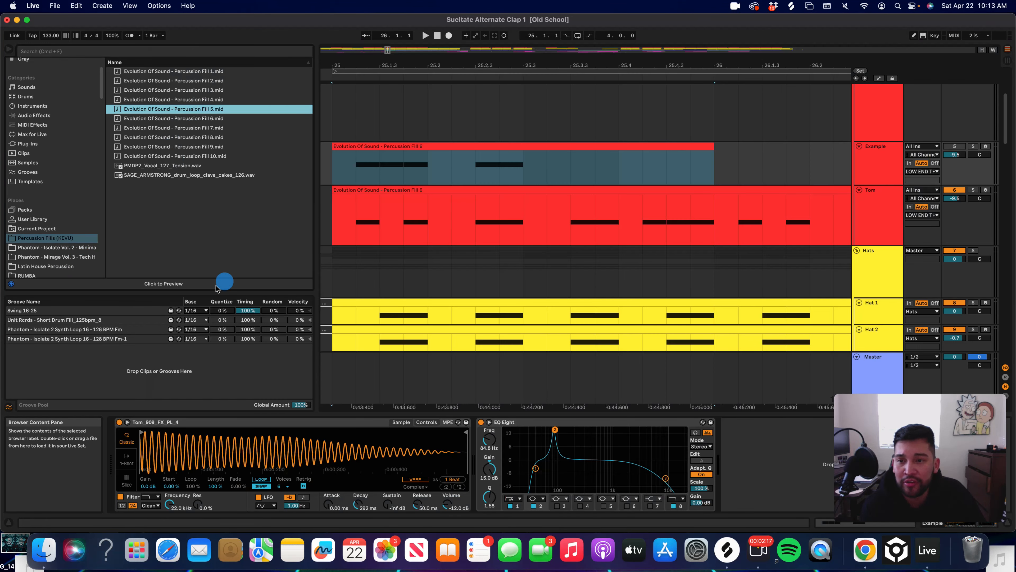
pyautogui.click(164, 288)
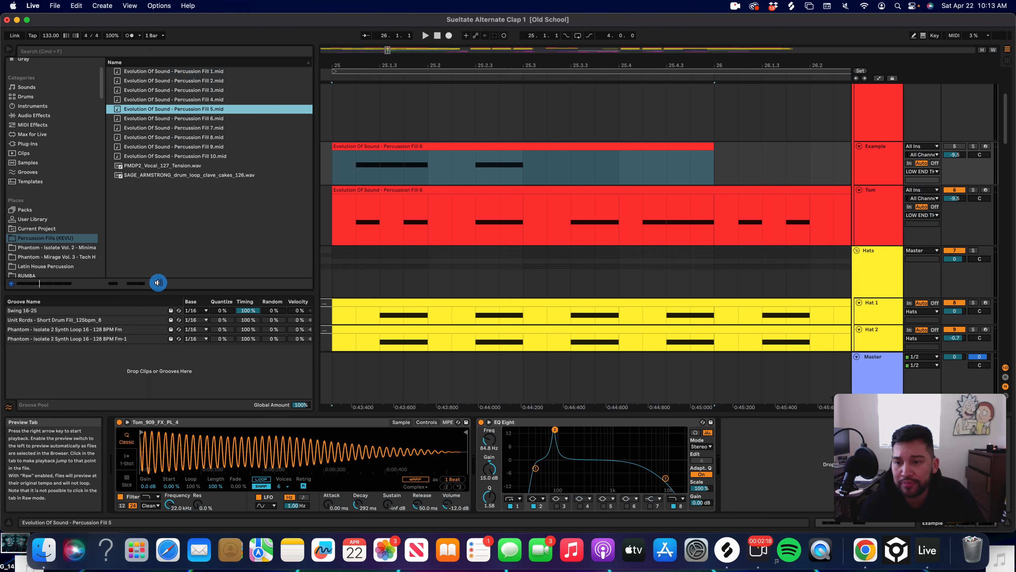
pyautogui.click(205, 129)
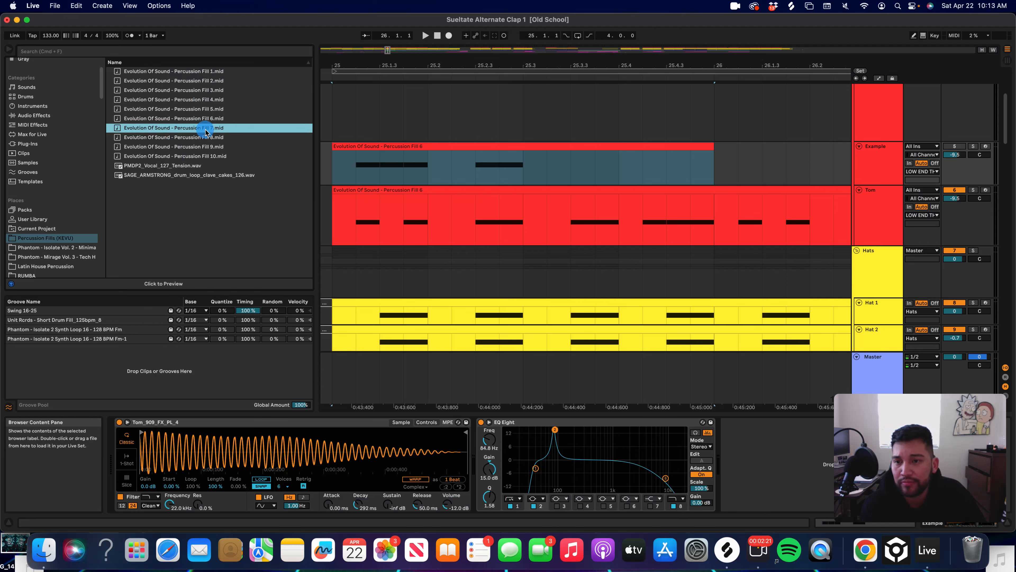
pyautogui.click(176, 283)
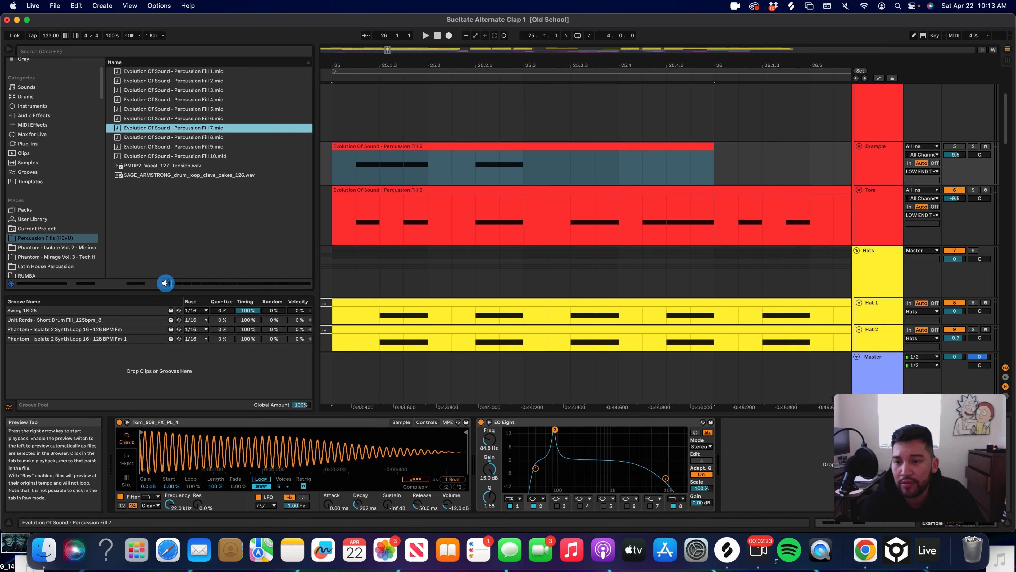
pyautogui.click(198, 119)
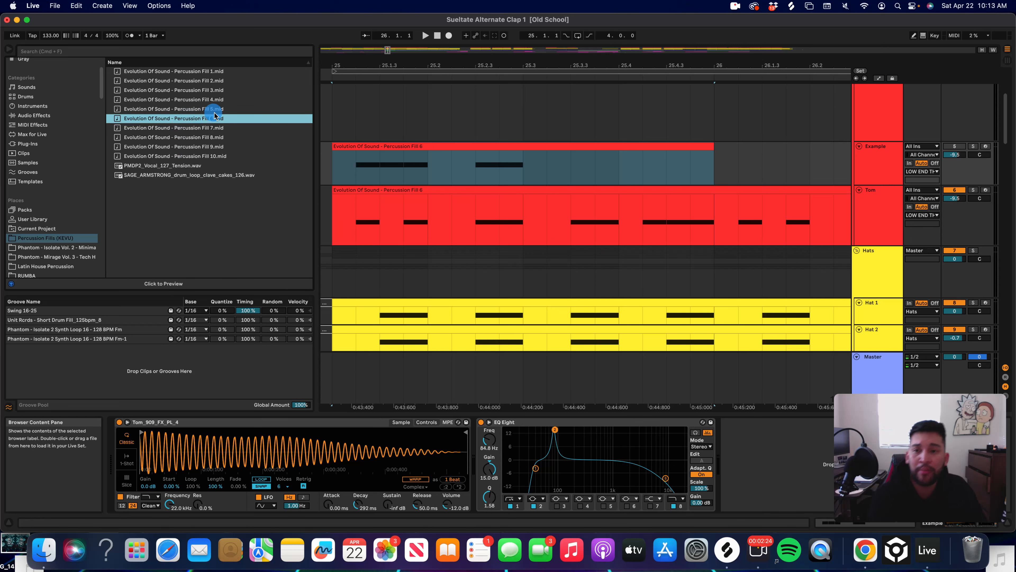
pyautogui.press('space')
# - Place Evolution Of Sound - Percussion Fill 6.mid on the Example track at bar 25 and play it soloed
pyautogui.moveTo(203, 120); pyautogui.dragTo(345, 154)
pyautogui.click(977, 152)
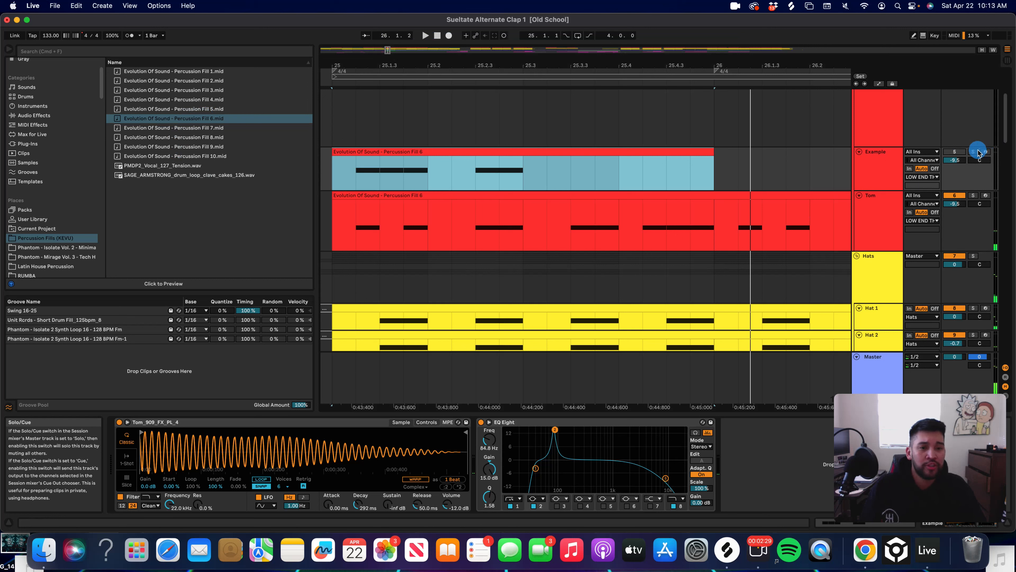
pyautogui.click(977, 151)
pyautogui.press('space')
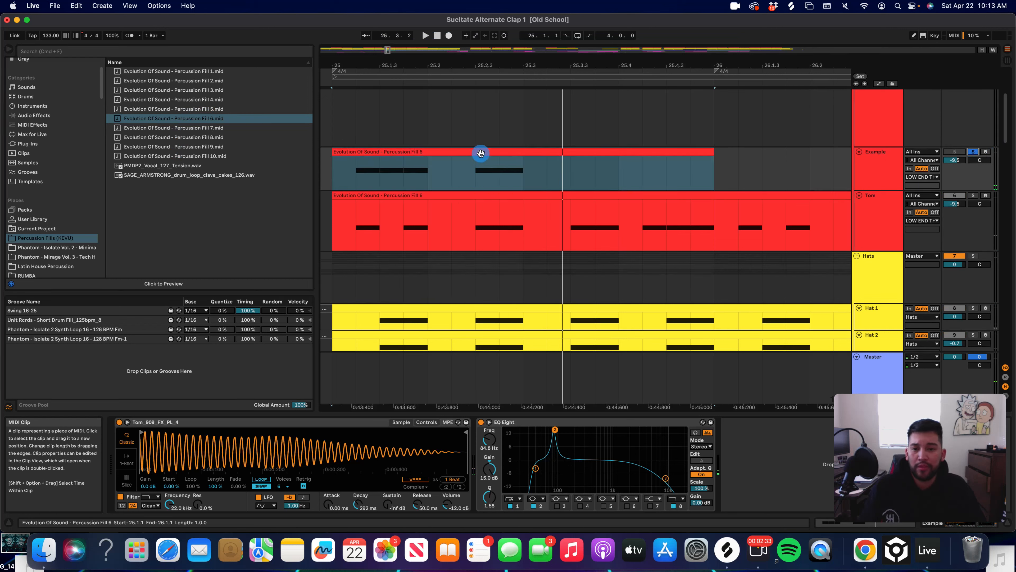
# - Delete the C3 note at 1.1.3 in the Example clip and duplicate beat 25.2 onto beats 25.3 and 25.4
pyautogui.doubleClick(478, 182)
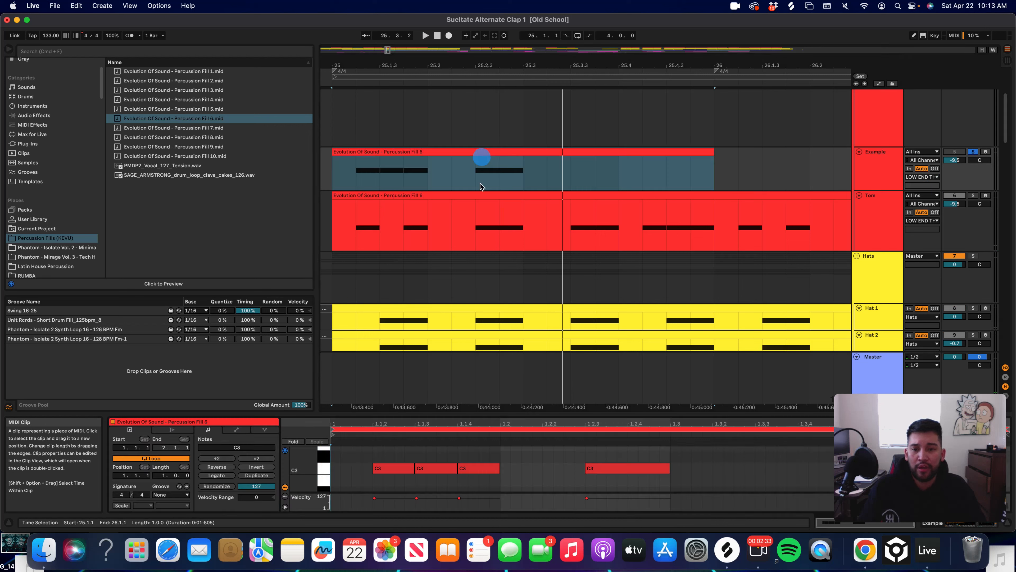
pyautogui.doubleClick(420, 468)
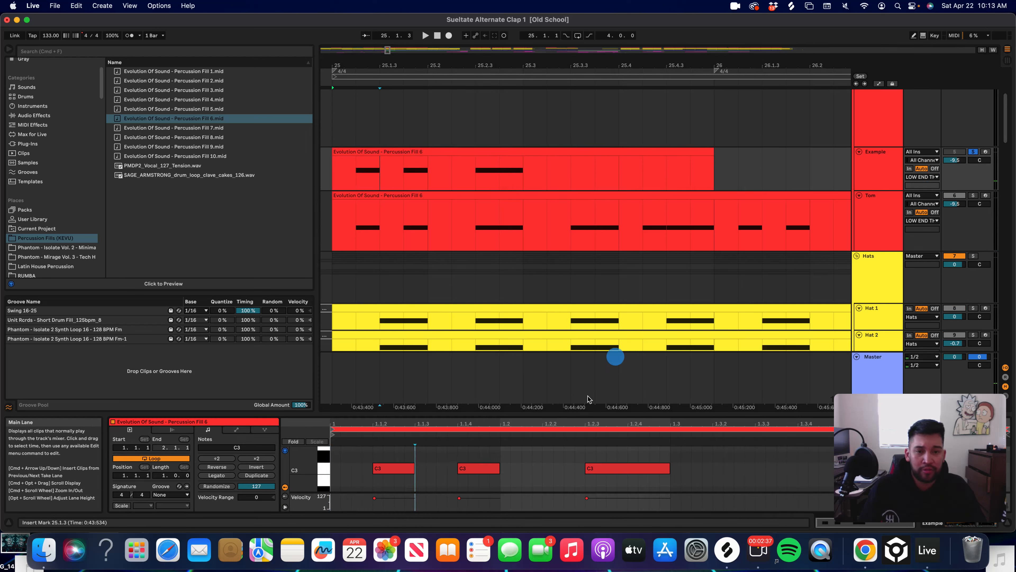
pyautogui.click(441, 167)
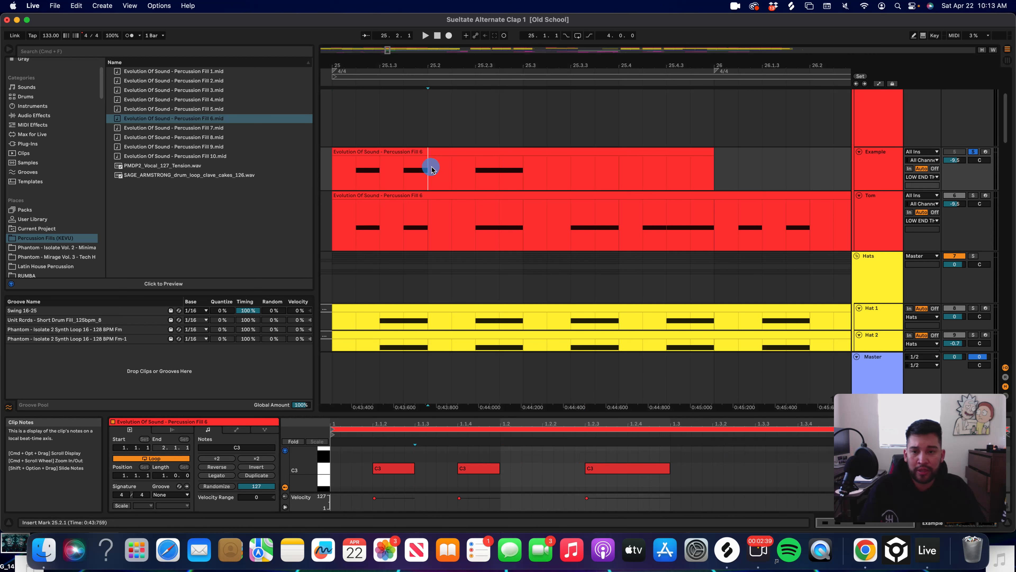
pyautogui.moveTo(431, 168); pyautogui.dragTo(516, 176)
pyautogui.press('cmd+d')
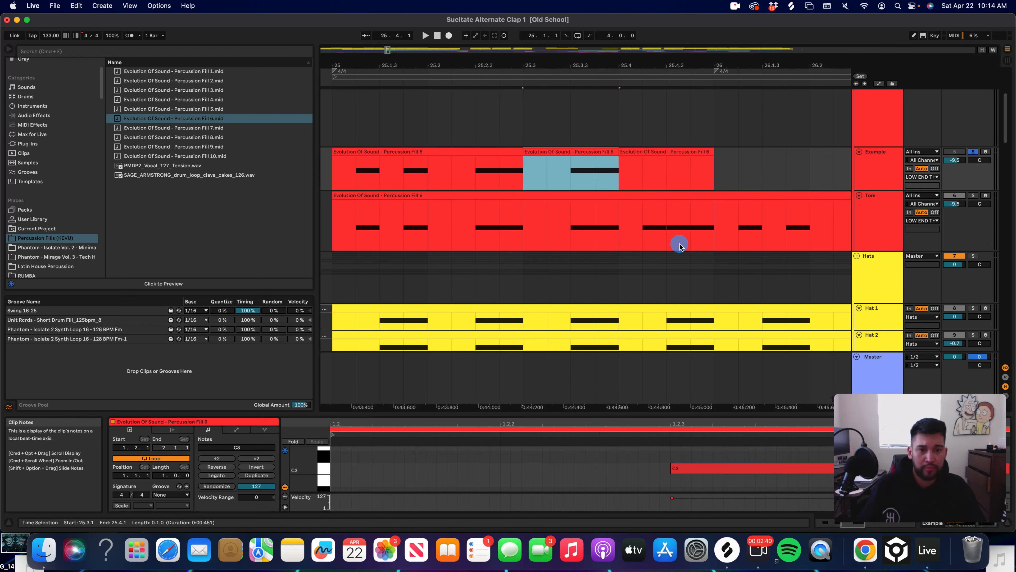
pyautogui.press('super+d')
# - Copy the sixteenth-note section at 25.1.4 on the Example track and paste it at 25.4.2
pyautogui.moveTo(436, 171); pyautogui.dragTo(410, 166)
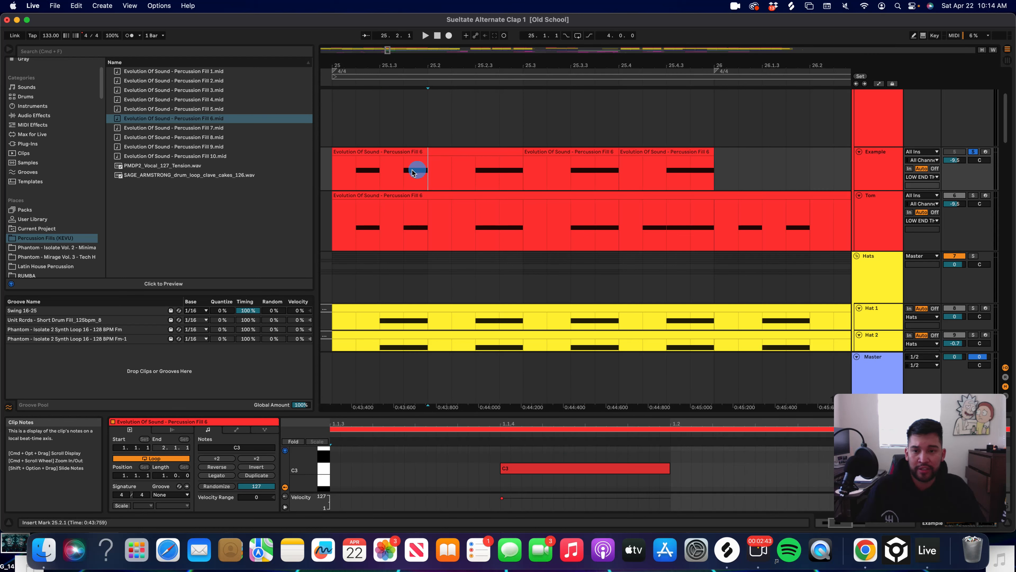
pyautogui.click(640, 167)
pyautogui.press('super+v')
# - Play the edited Example pattern soloed from 25.1.1
pyautogui.click(335, 121)
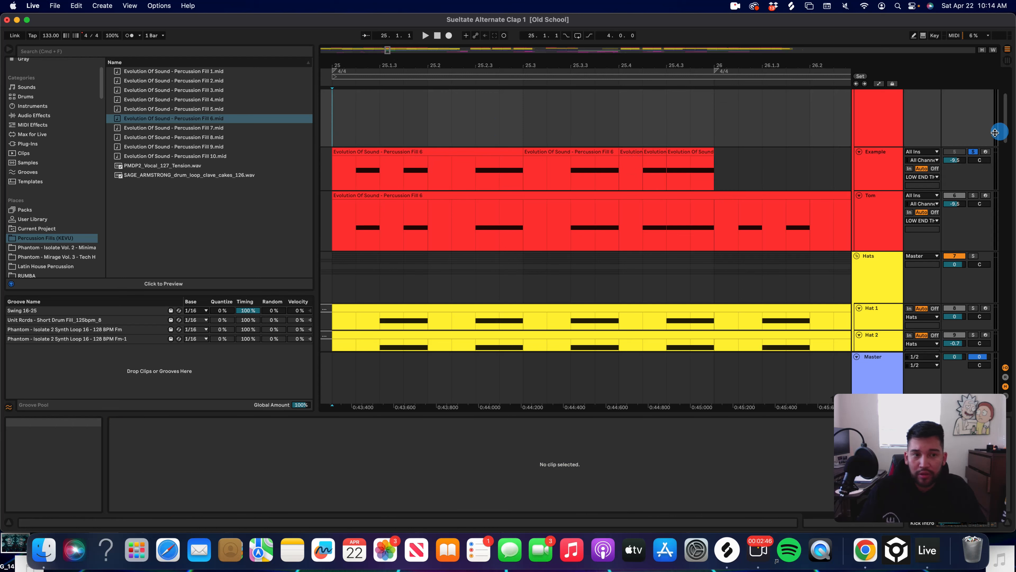
pyautogui.press('space')
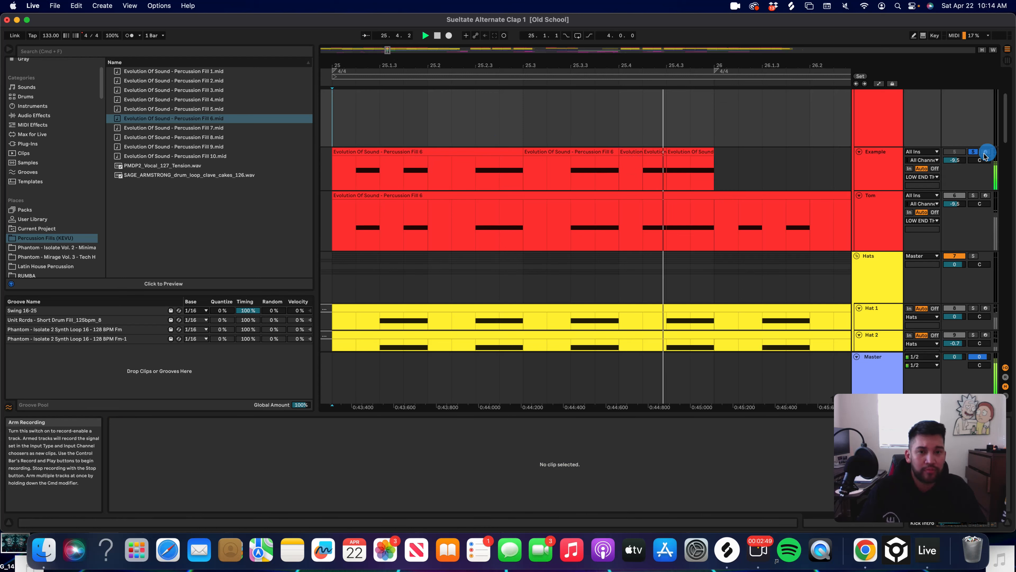
pyautogui.click(702, 152)
pyautogui.press('space')
# - Select all Example clips in bar 25 and duplicate the bar three times to fill bars 26 to 28
pyautogui.keyDown('shift'); pyautogui.click(375, 150); pyautogui.keyUp('shift')
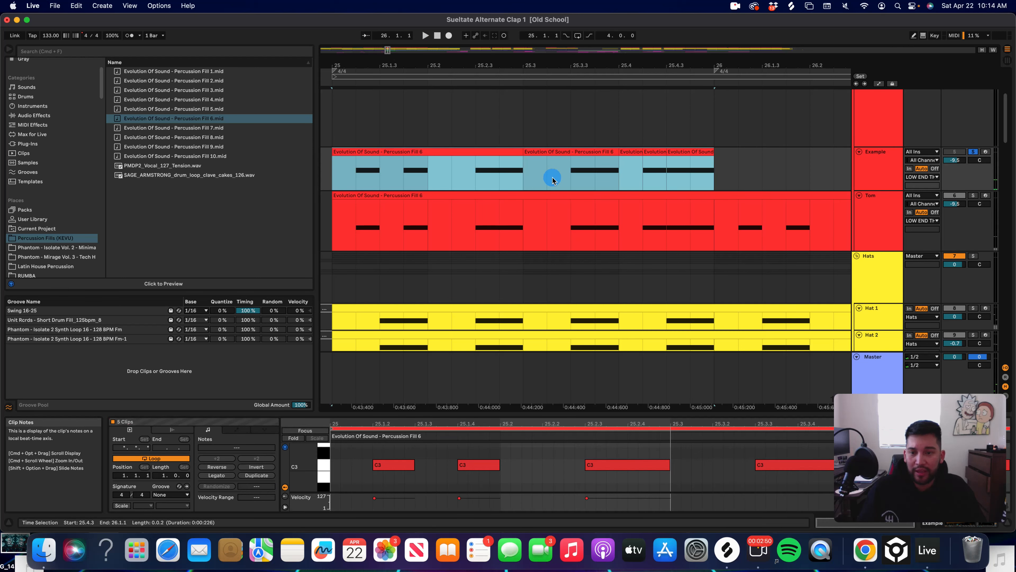
pyautogui.press('super+d')
pyautogui.press('super+d')
pyautogui.press('super+d')
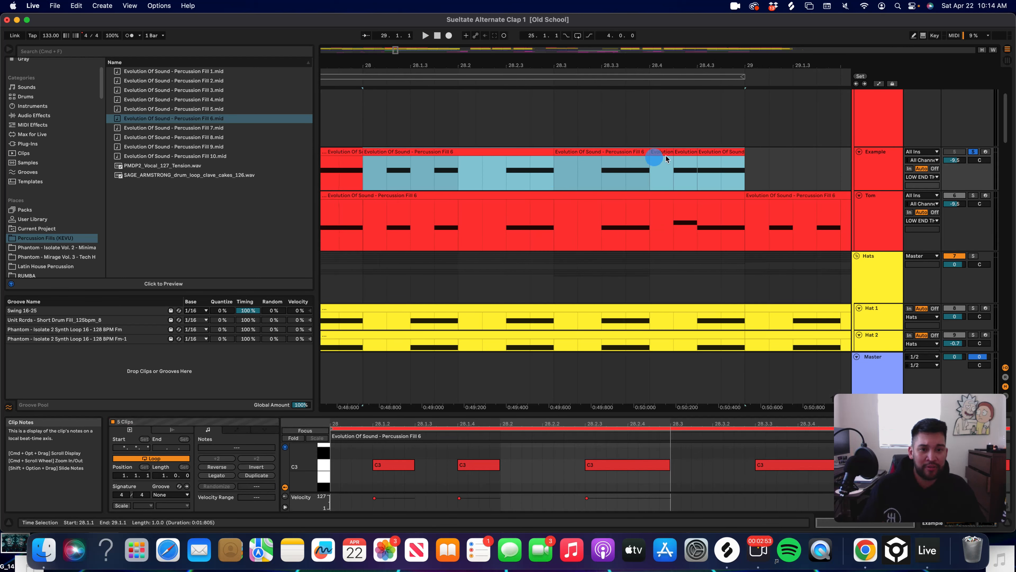
# - Raise the pitch of the note at 28.4.2 in the last bar of the Example pattern
pyautogui.click(683, 153)
pyautogui.moveTo(705, 469); pyautogui.dragTo(701, 455)
pyautogui.click(516, 135)
pyautogui.press('-')
pyautogui.press('-')
pyautogui.press('-')
pyautogui.press('-')
pyautogui.press('-')
pyautogui.press('-')
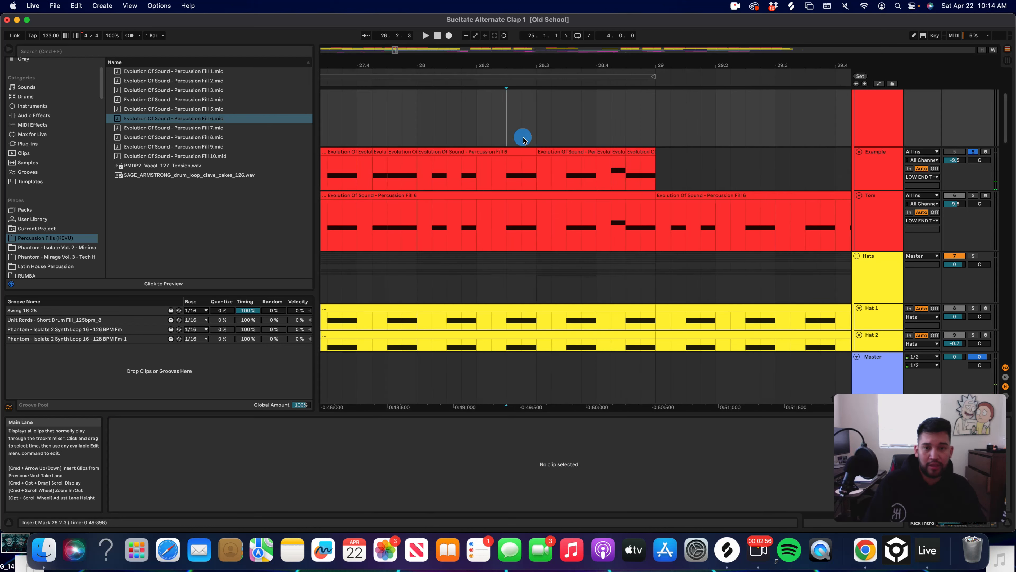
# - Play the finished four-bar Example pattern soloed from the start of bar 25
pyautogui.click(432, 116)
pyautogui.press('+')
pyautogui.press('+')
pyautogui.press('+')
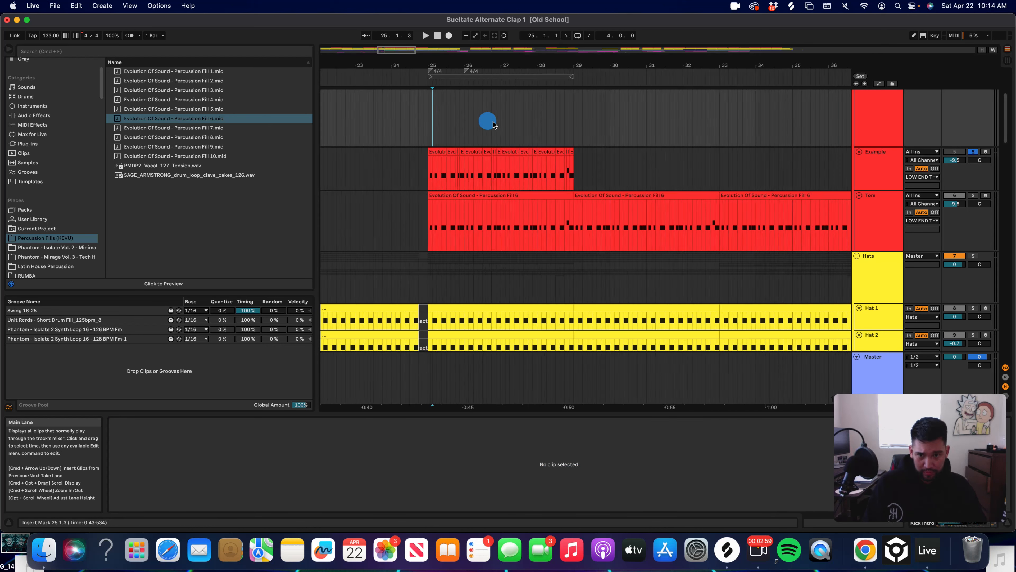
pyautogui.press('space')
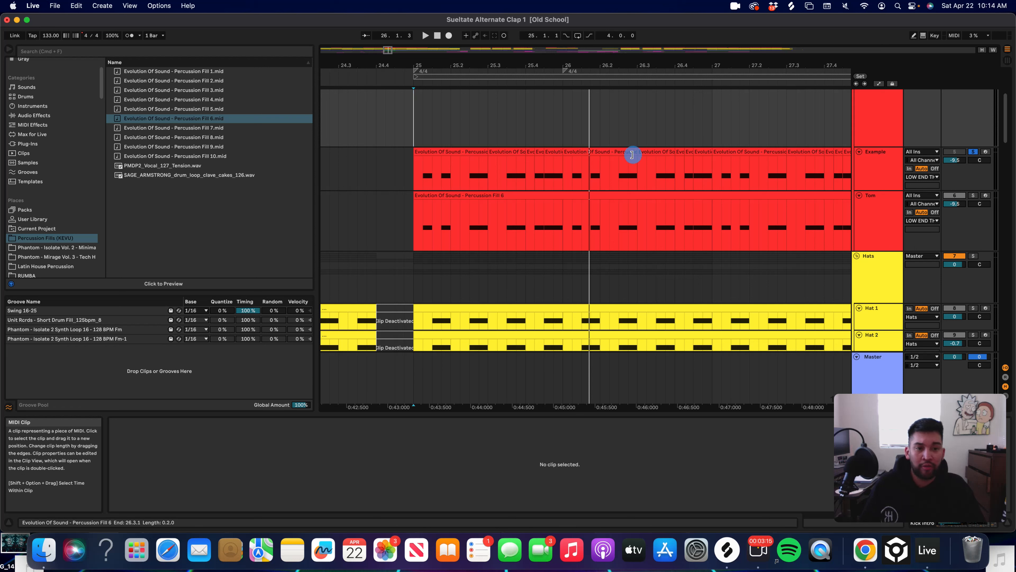
# - Turn off solo on the Example track and show the Tom track's device chain
pyautogui.click(973, 152)
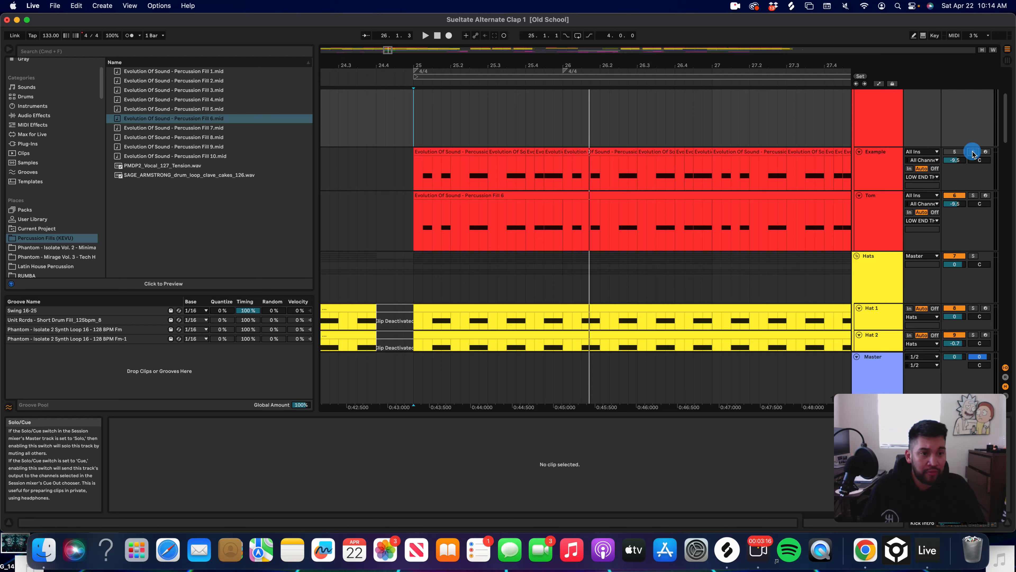
pyautogui.click(881, 215)
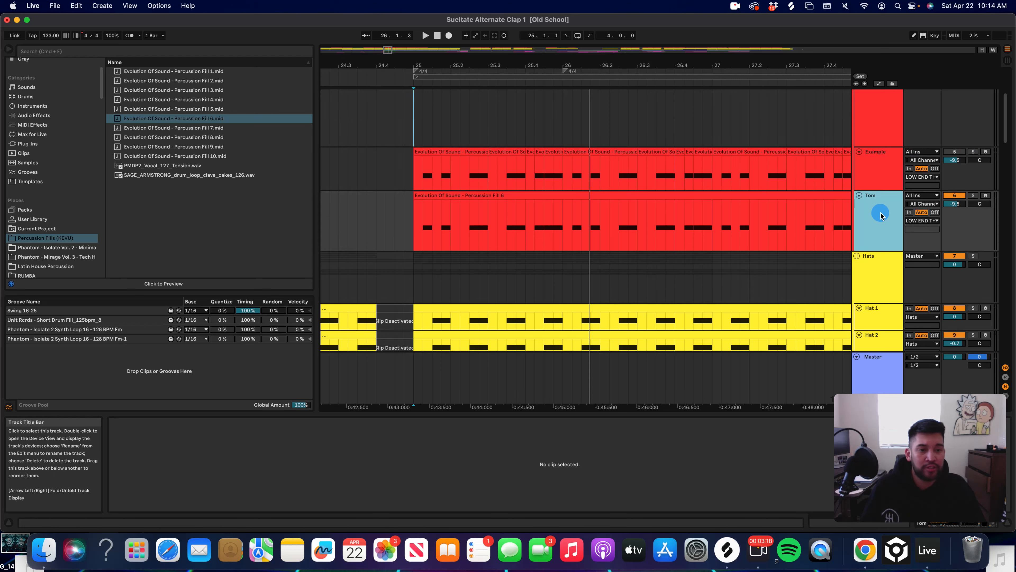
pyautogui.doubleClick(881, 215)
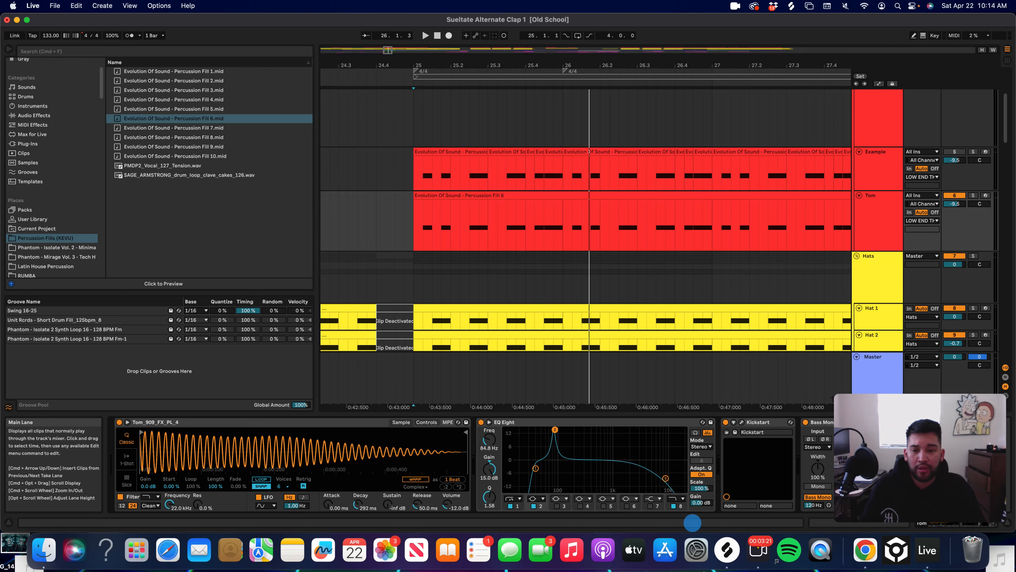
# - Switch to Splice and move its window higher to browse the recently added samples
pyautogui.click(737, 553)
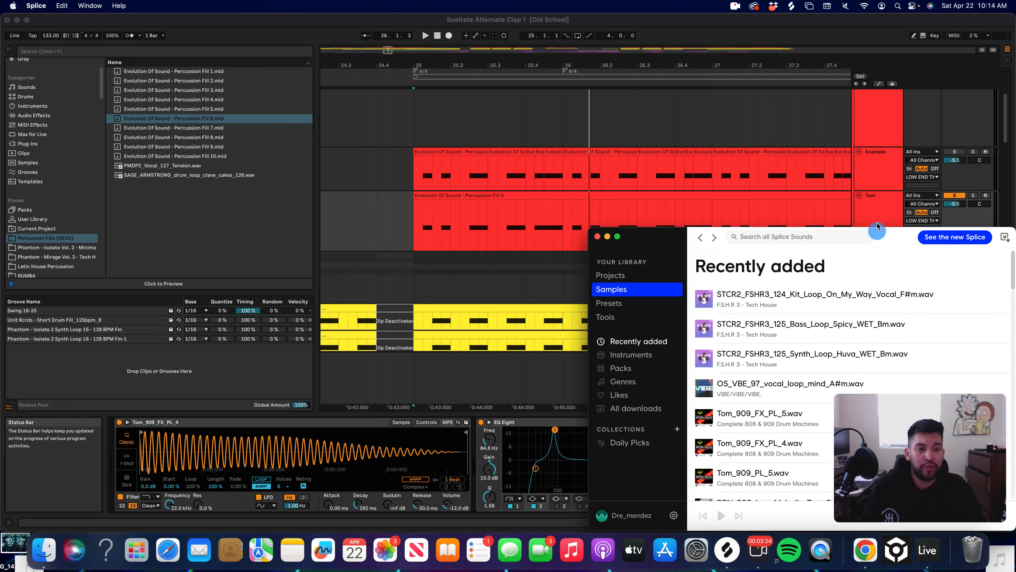
pyautogui.moveTo(864, 236); pyautogui.dragTo(868, 162)
pyautogui.scroll(-5, 715, 311)
pyautogui.scroll(5, 710, 325)
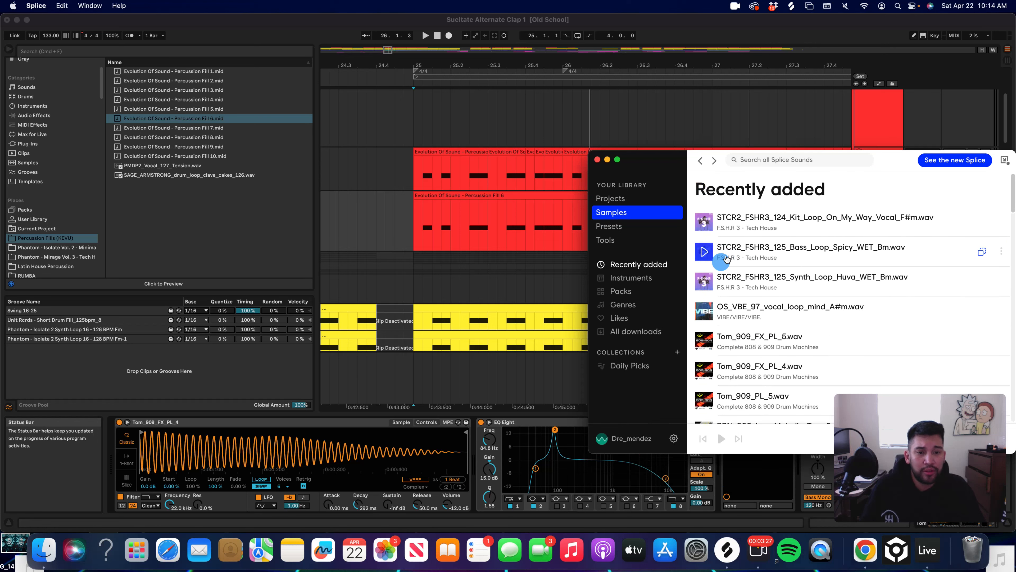
# - Preview the 909 tom samples Tom_909_FX_PL_5, Tom_909_FX_PL_4, Tom_909_PL_5 and Tom_909_PL
pyautogui.click(708, 345)
pyautogui.scroll(-1, 708, 344)
pyautogui.click(707, 338)
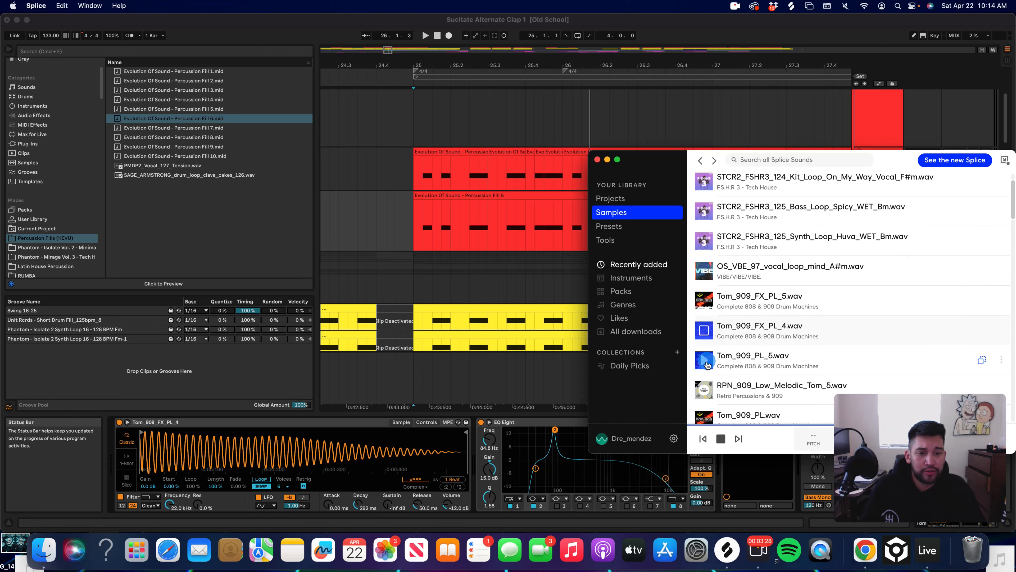
pyautogui.click(705, 361)
pyautogui.scroll(-2, 705, 361)
pyautogui.click(705, 349)
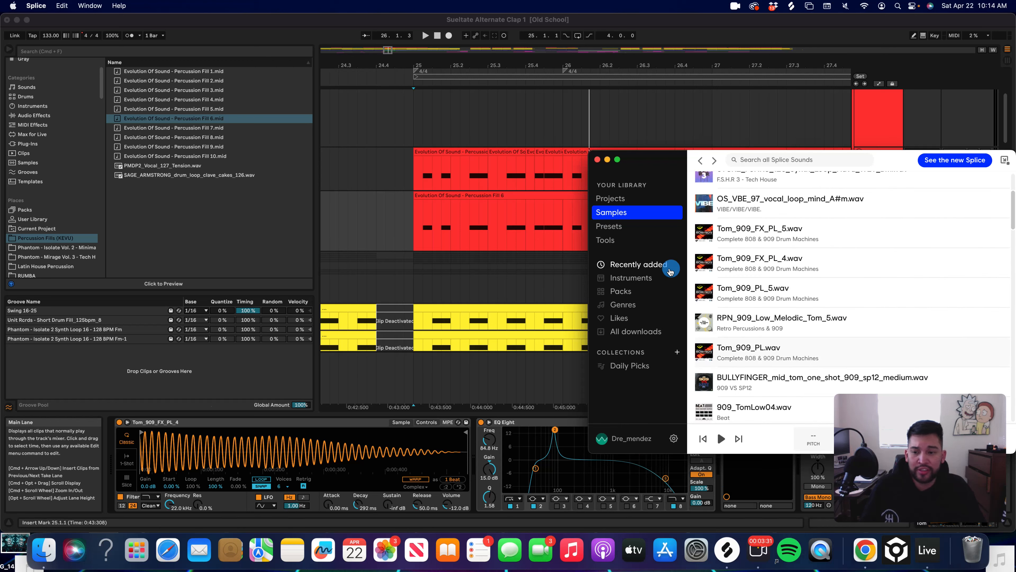
# - Return to Ableton Live, solo the Tom track and play it from 25.1.1
pyautogui.click(397, 269)
pyautogui.click(973, 196)
pyautogui.press('space')
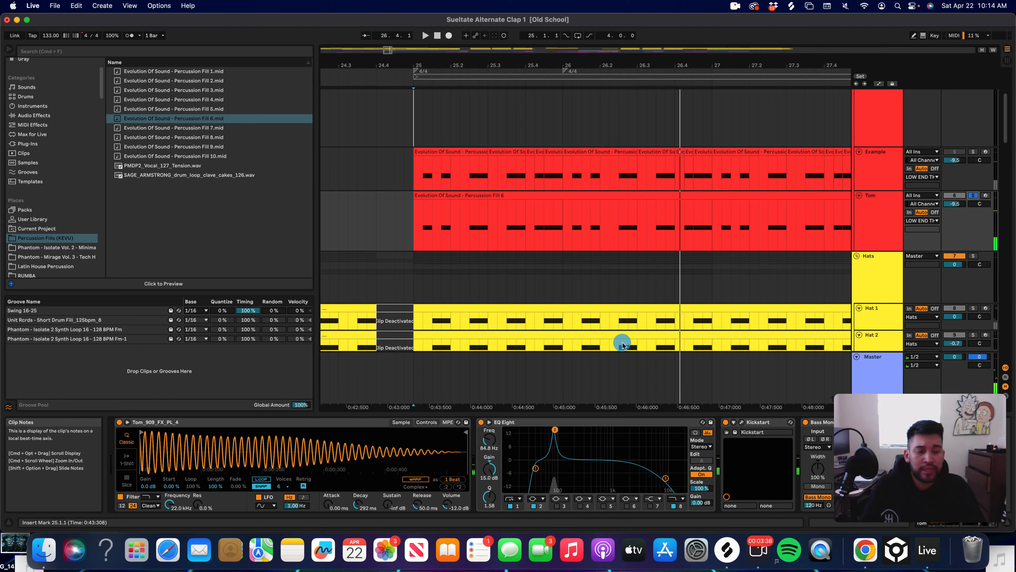
# - Compare the soloed Tom with EQ Eight bypassed and re-enabled during playback
pyautogui.click(481, 422)
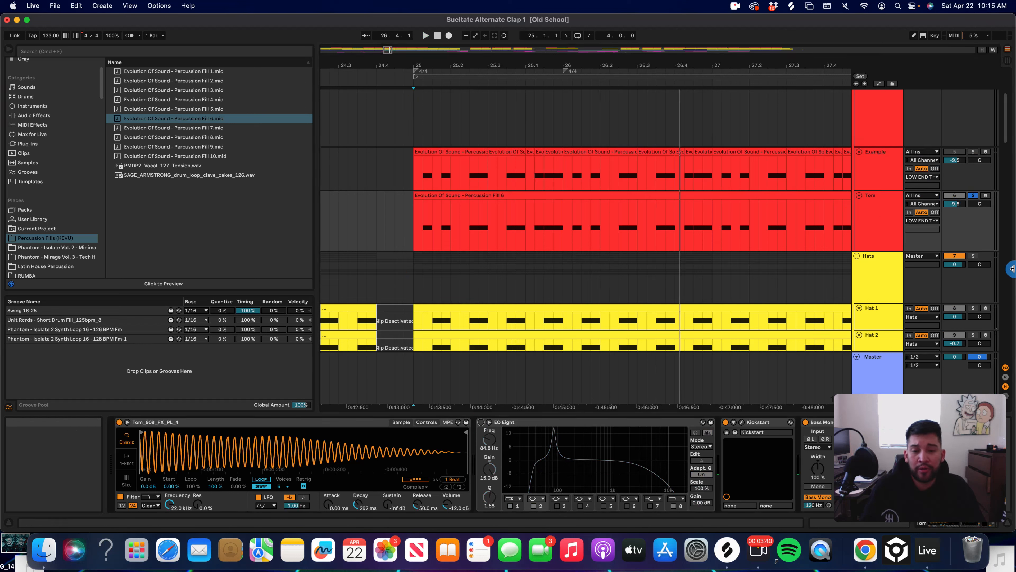
pyautogui.press('space')
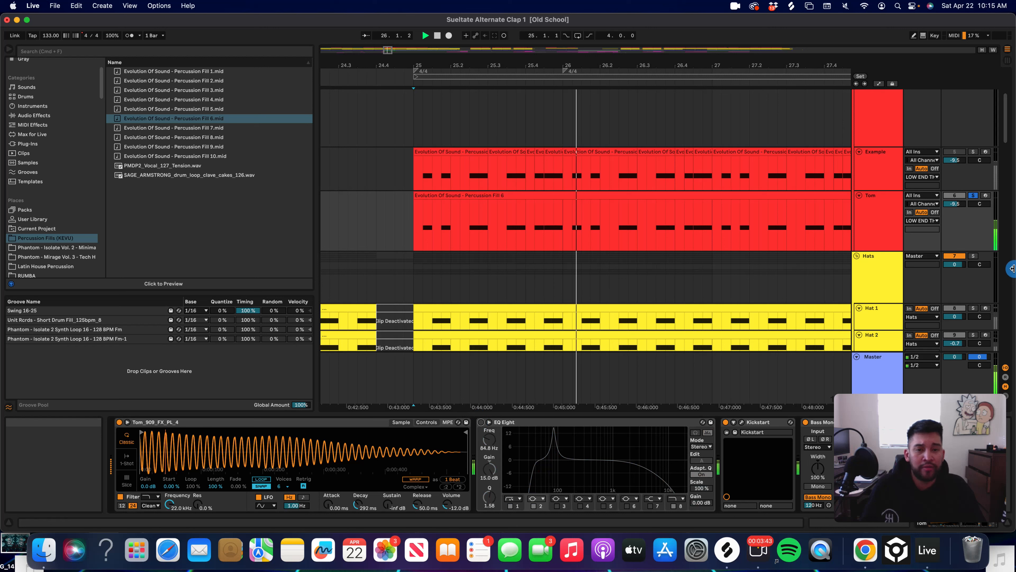
pyautogui.press('space')
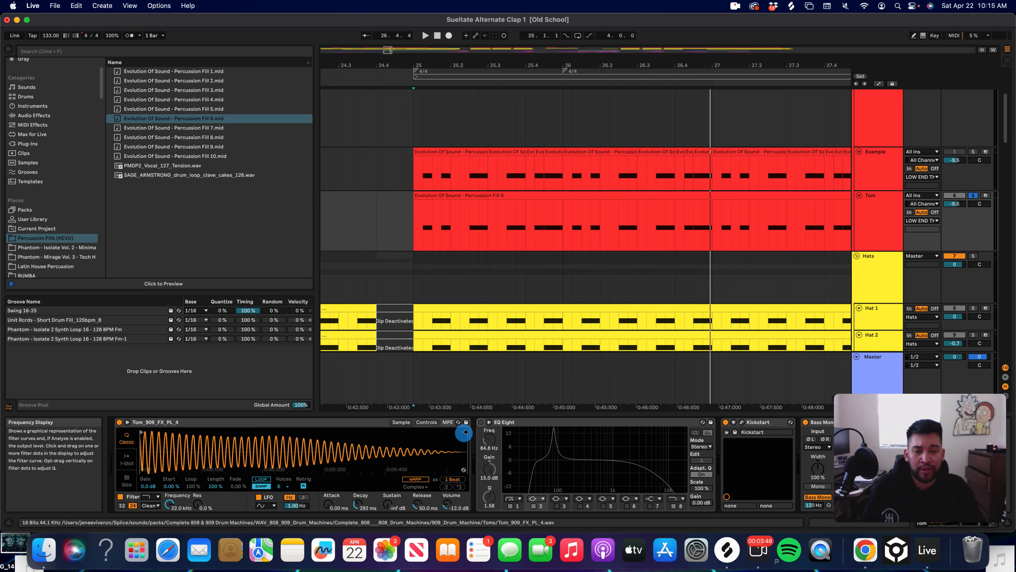
pyautogui.click(481, 422)
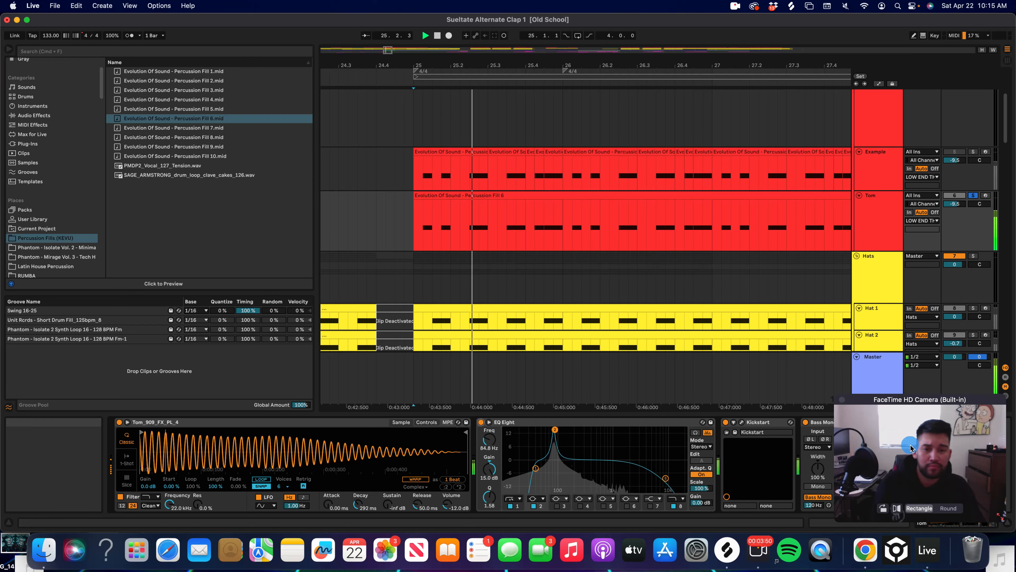
pyautogui.scroll(5, 810, 359)
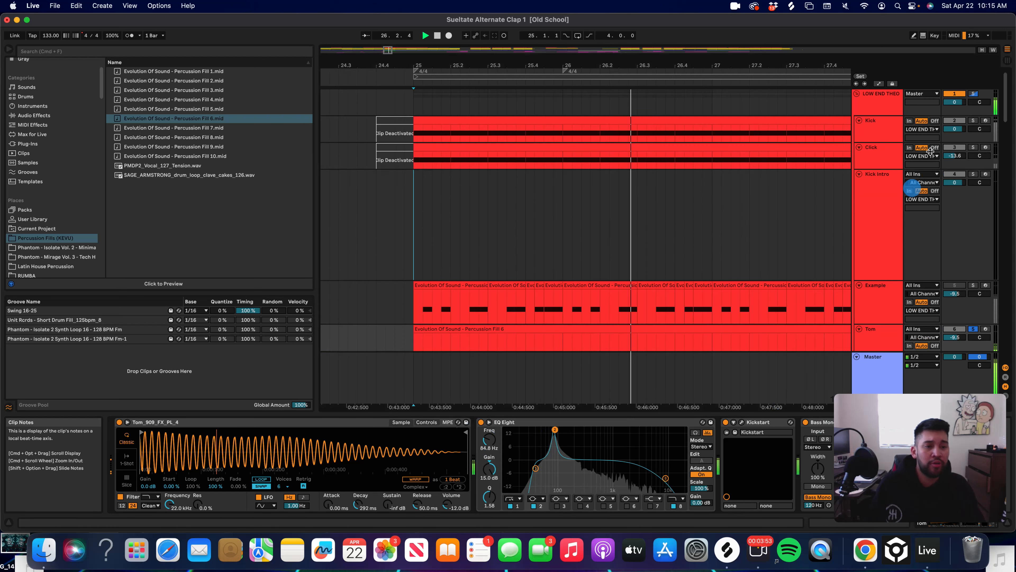
pyautogui.scroll(-3, 407, 252)
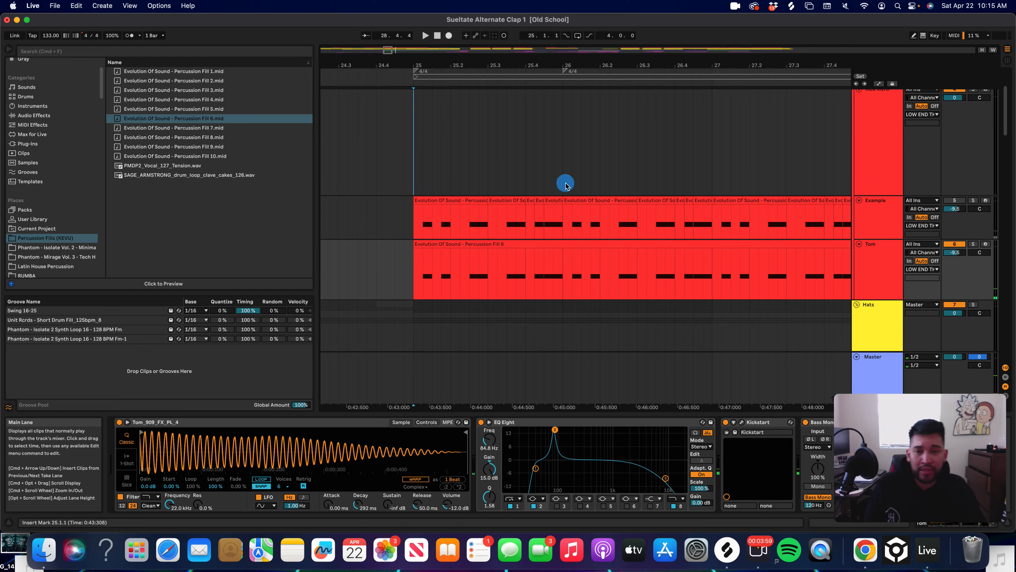
# - Examine the layout of the Tom and hat clips across the whole arrangement
pyautogui.press('-')
pyautogui.press('-')
pyautogui.press('-')
pyautogui.press('-')
pyautogui.press('-')
pyautogui.press('-')
pyautogui.press('-')
pyautogui.press('-')
pyautogui.press('-')
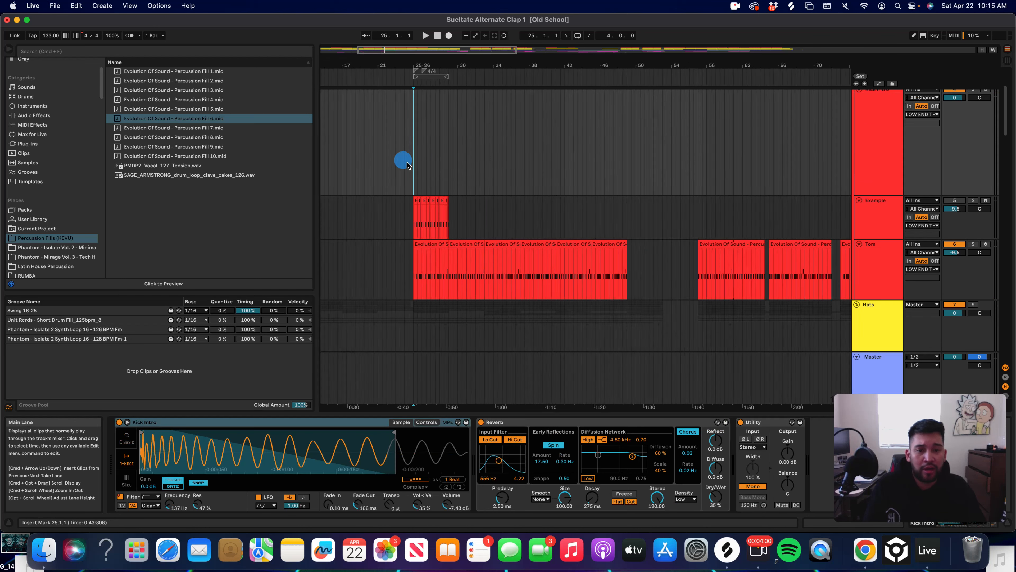
pyautogui.scroll(-4, 394, 191)
pyautogui.press('+')
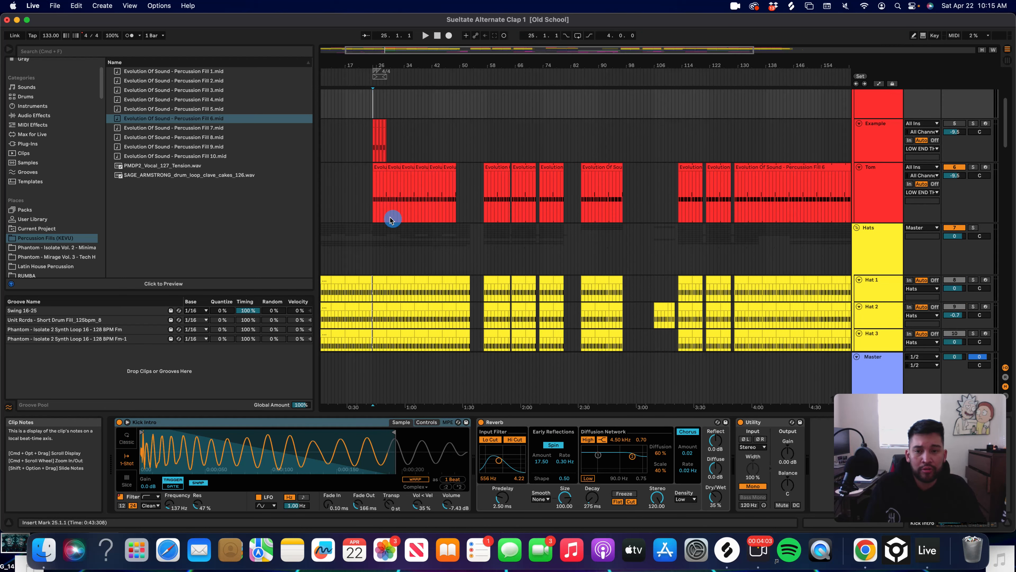
pyautogui.press('-')
pyautogui.scroll(-3, 360, 204)
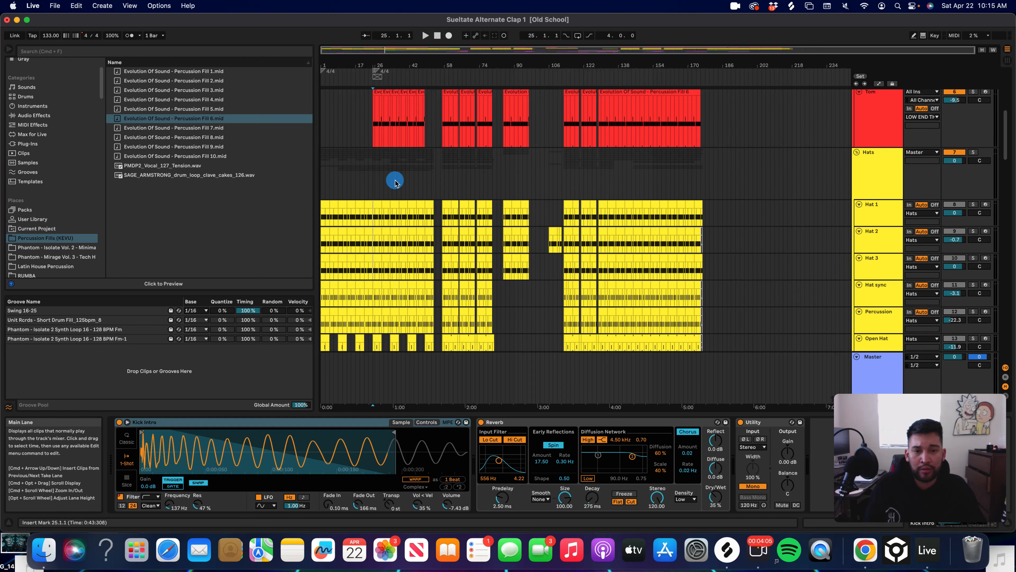
# - Survey the track groups from the hats down to the FX and back up to the low end
pyautogui.click(323, 112)
pyautogui.press('+')
pyautogui.press('+')
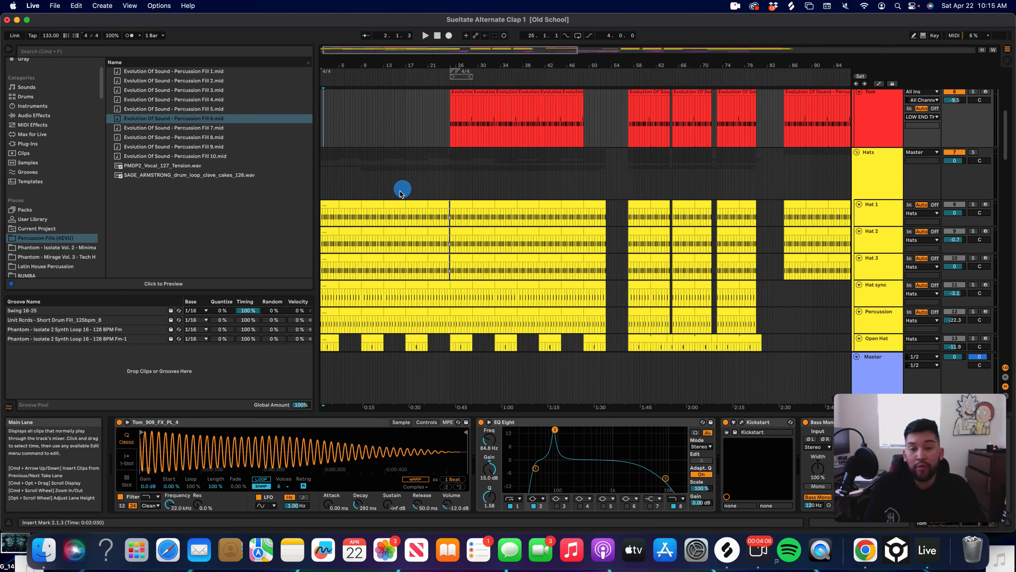
pyautogui.press('-')
pyautogui.scroll(-10, 461, 230)
pyautogui.scroll(-15, 460, 231)
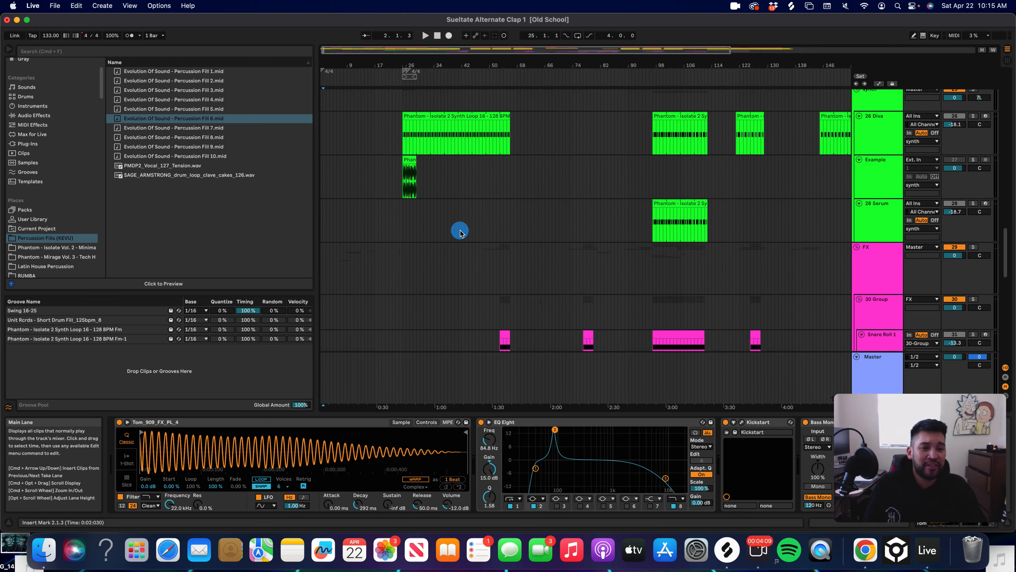
pyautogui.scroll(15, 461, 231)
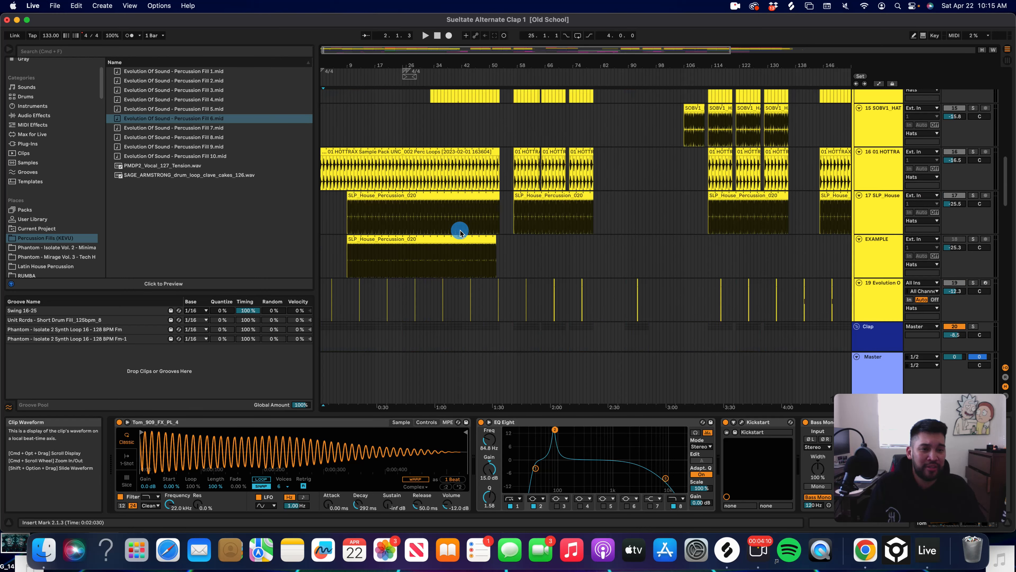
pyautogui.scroll(15, 460, 231)
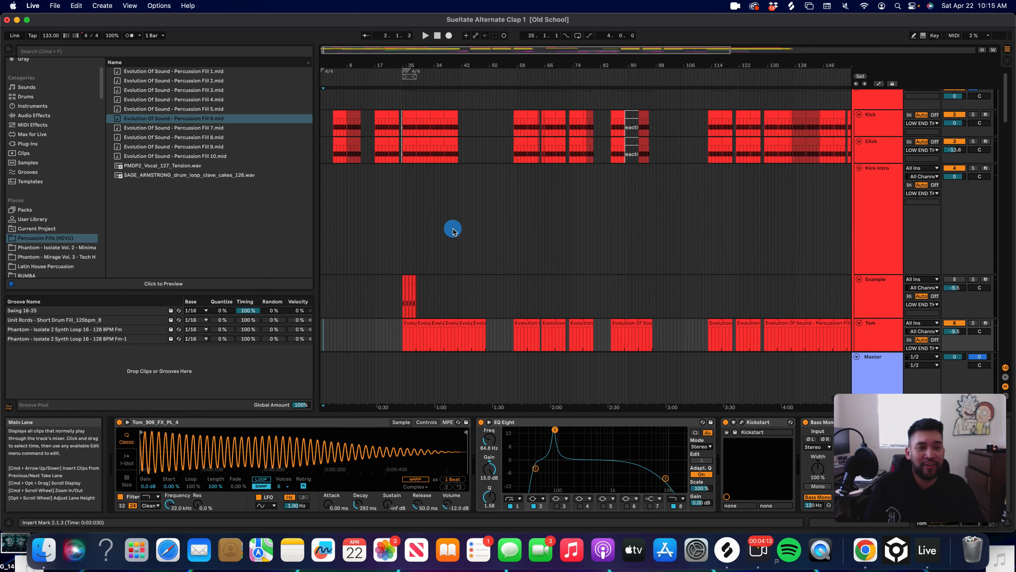
# - Review the percussion, FX, clap and acapella clips across roughly the first 94 bars
pyautogui.press('-')
pyautogui.press('=')
pyautogui.press('=')
pyautogui.scroll(-10, 528, 222)
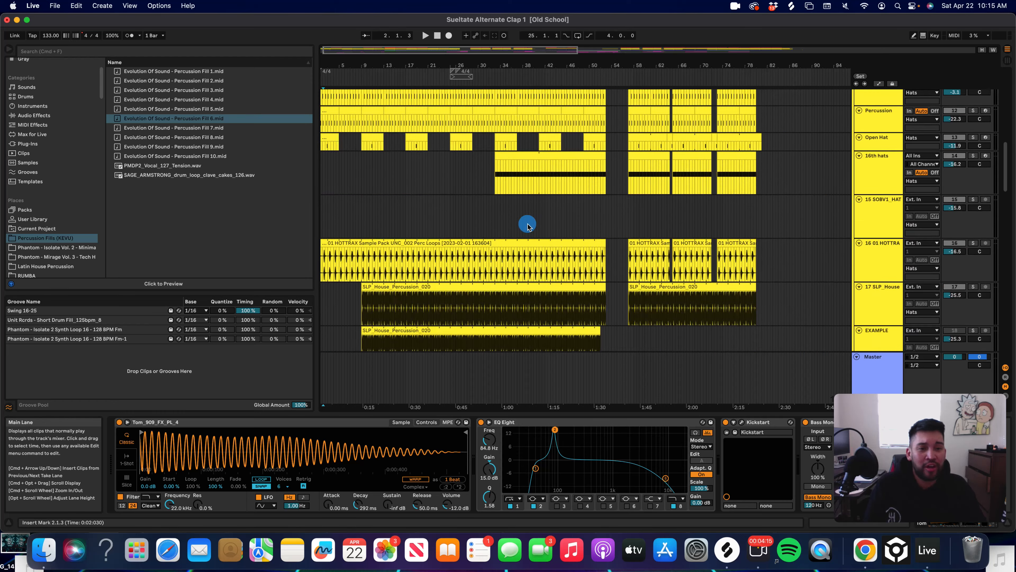
pyautogui.scroll(-10, 527, 225)
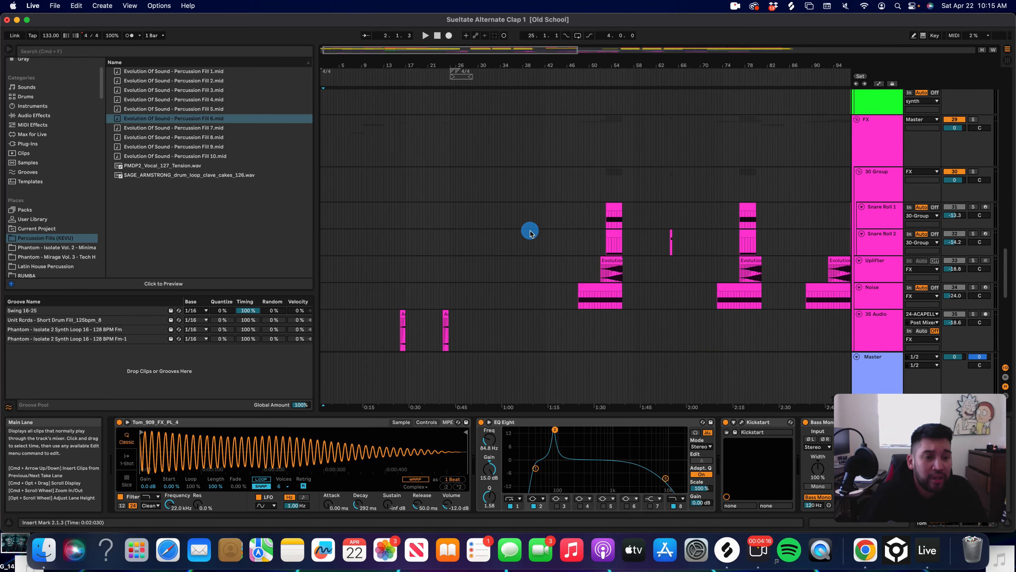
pyautogui.scroll(10, 530, 232)
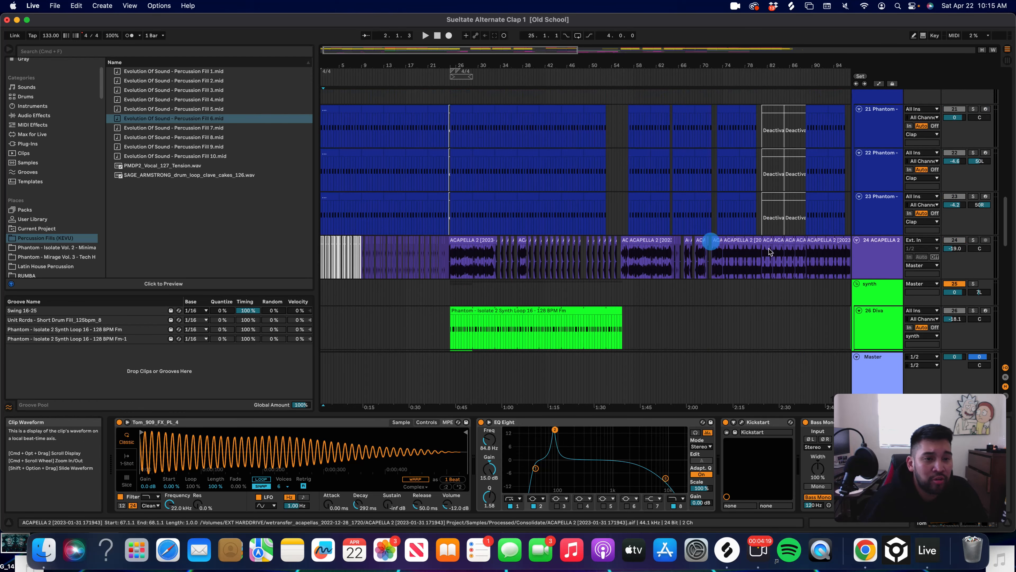
pyautogui.scroll(15, 833, 281)
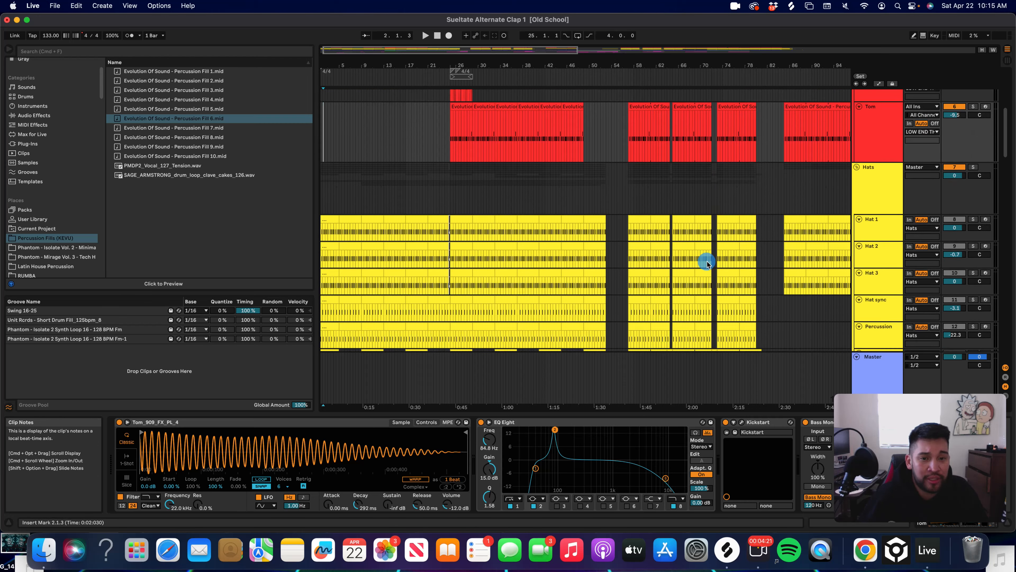
# - Inspect the synth and FX tracks to the end of the track list, and return to the Hats group in a full-song view
pyautogui.scroll(-15, 706, 262)
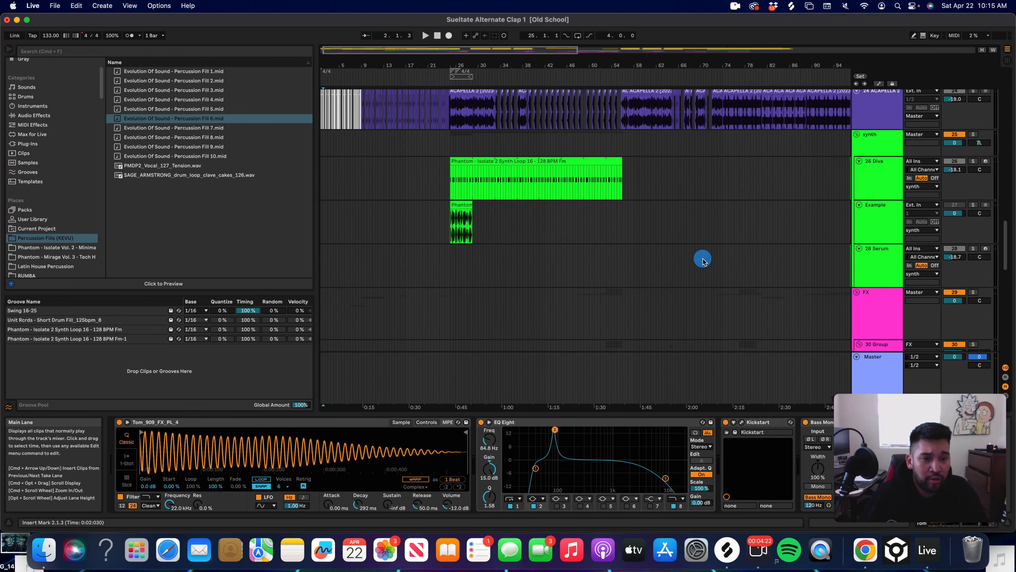
pyautogui.scroll(-10, 703, 259)
pyautogui.click(579, 219)
pyautogui.press('-')
pyautogui.scroll(-5, 532, 230)
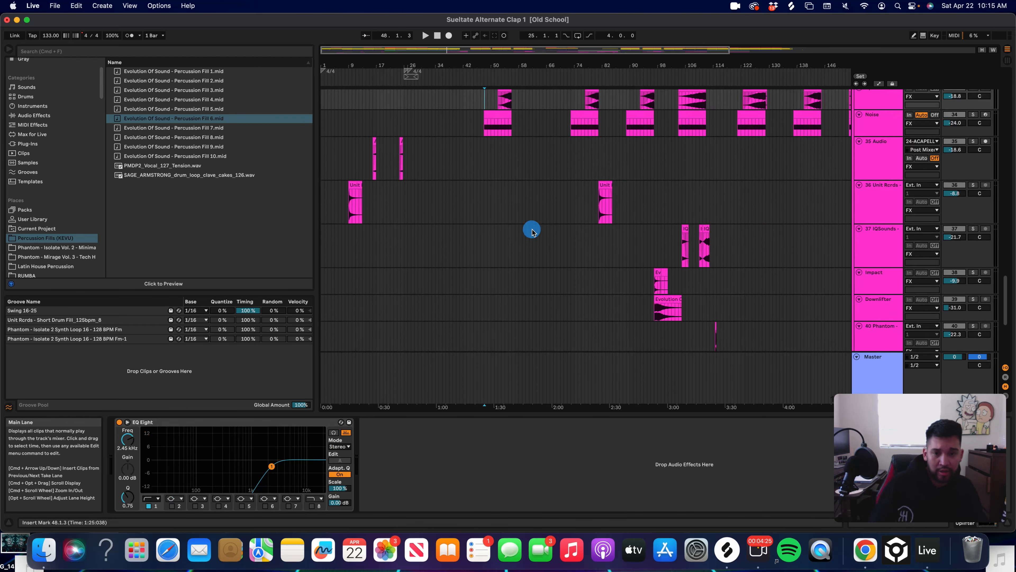
pyautogui.scroll(-3, 531, 236)
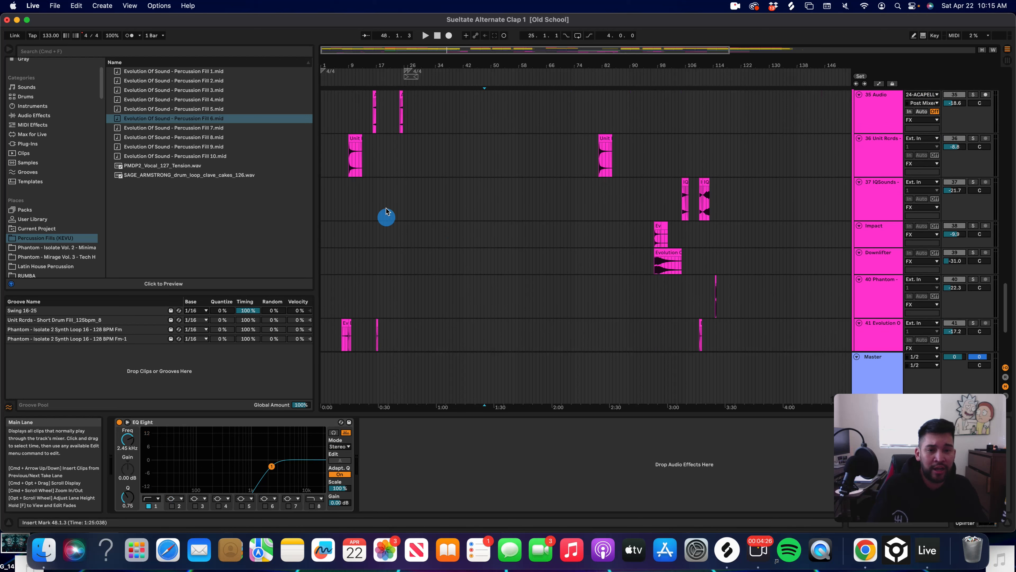
pyautogui.scroll(10, 402, 310)
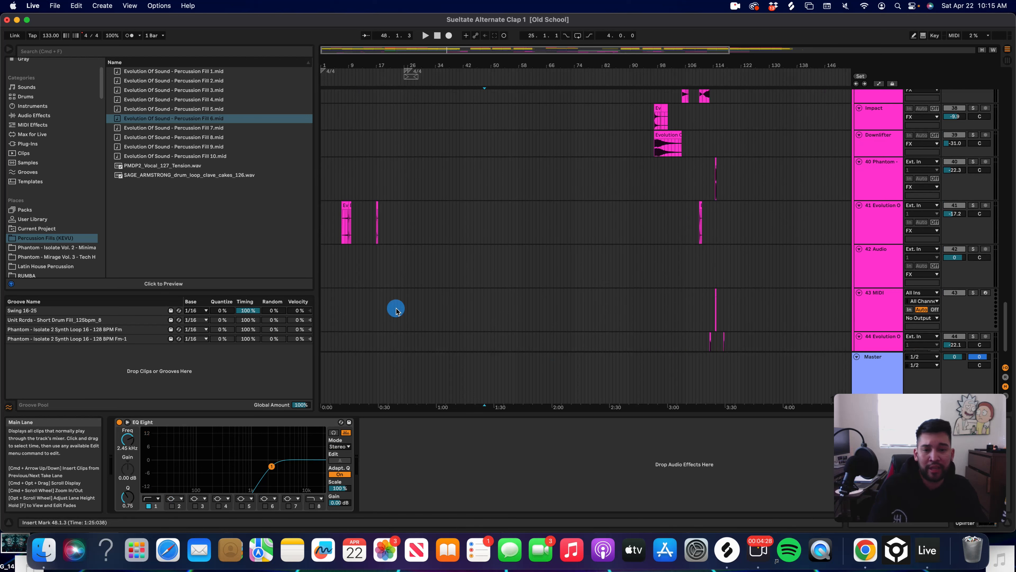
pyautogui.scroll(5, 401, 306)
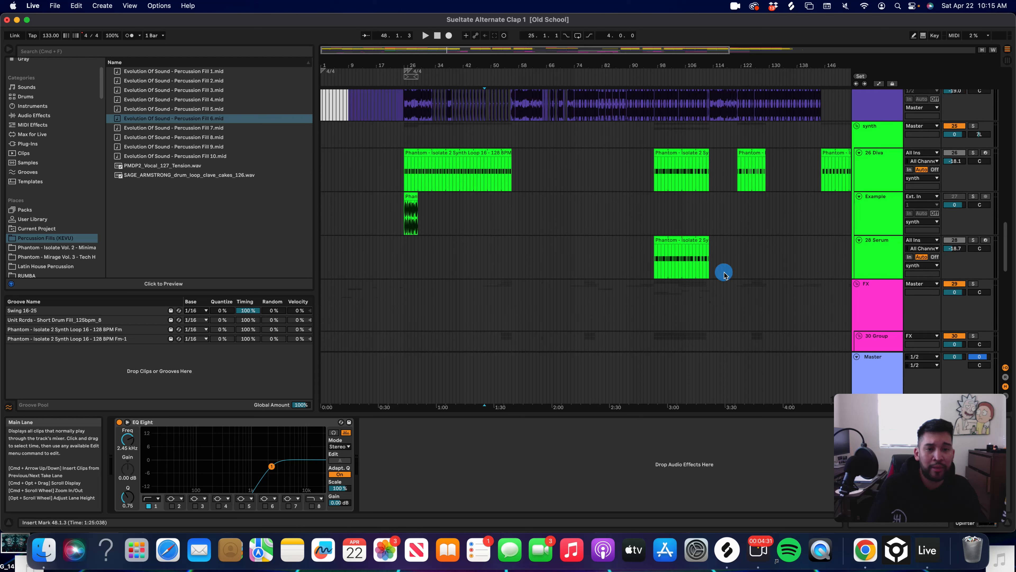
pyautogui.scroll(10, 622, 255)
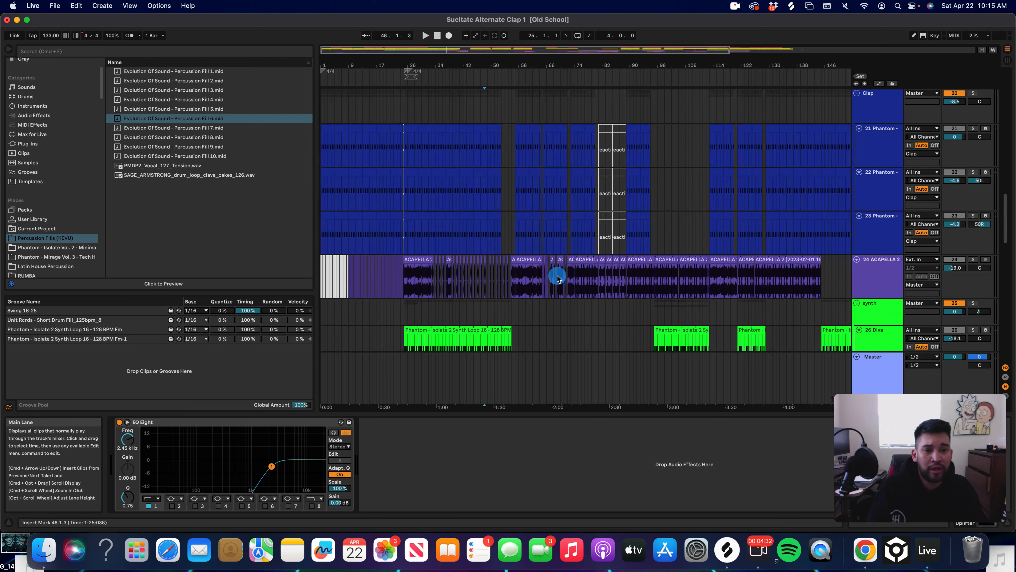
pyautogui.scroll(10, 528, 276)
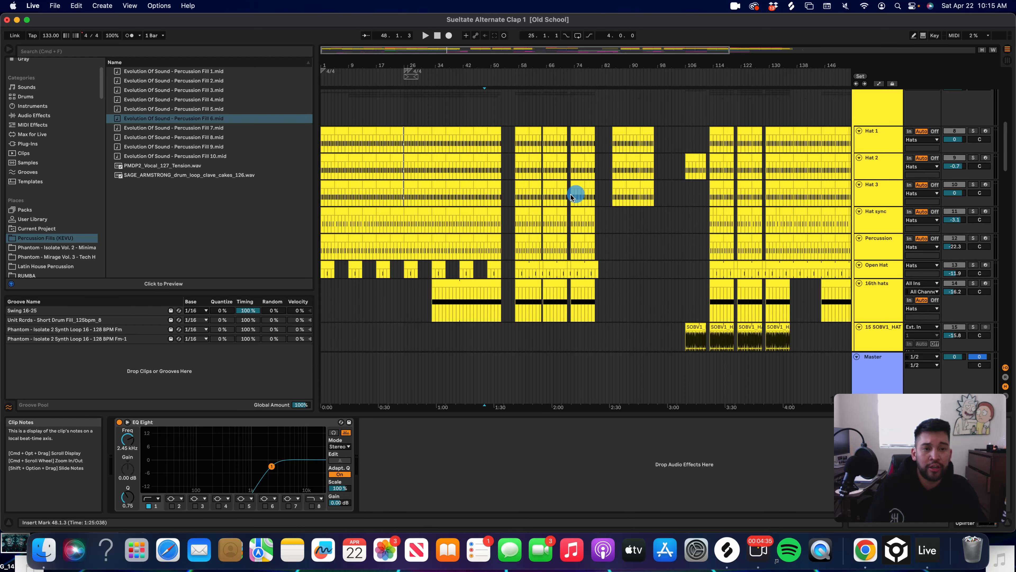
pyautogui.click(455, 101)
pyautogui.press('w')
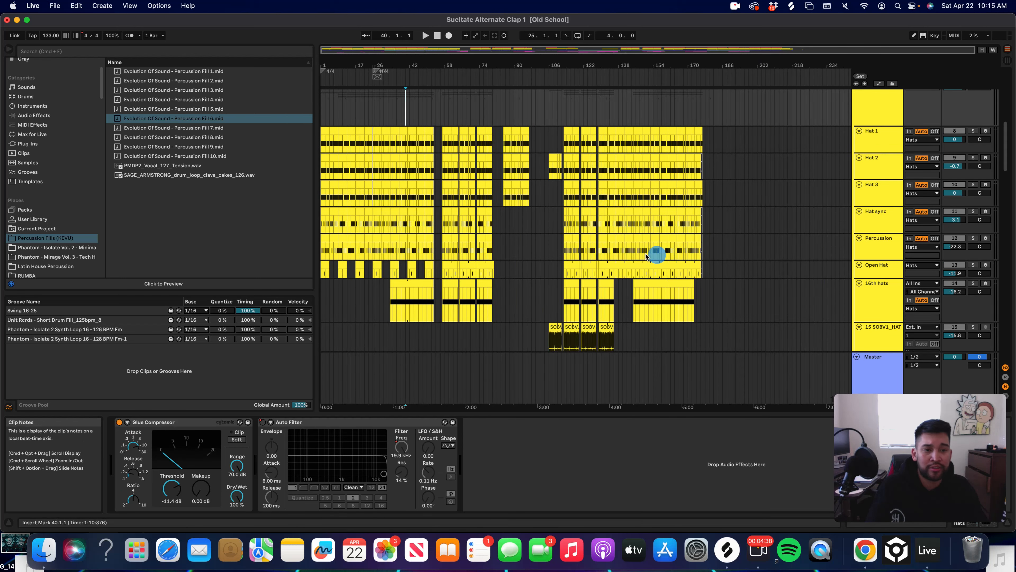
# - Set the playback start near bar 113 and inspect the samplers and EQs of Hat 1, Hat 2, Hat 3 and Hat sync
pyautogui.click(565, 108)
pyautogui.press('+')
pyautogui.press('+')
pyautogui.press('+')
pyautogui.press('+')
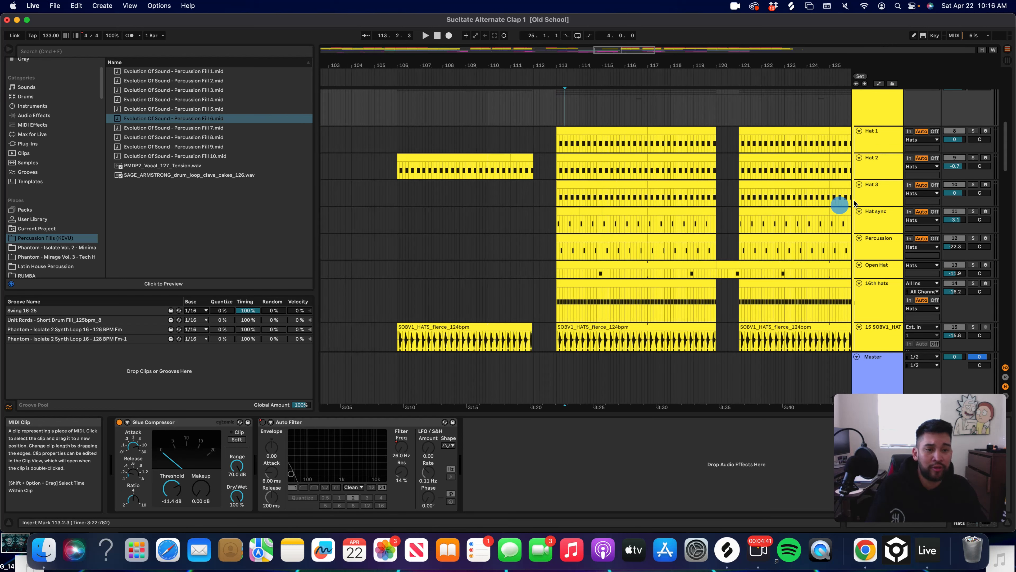
pyautogui.click(883, 143)
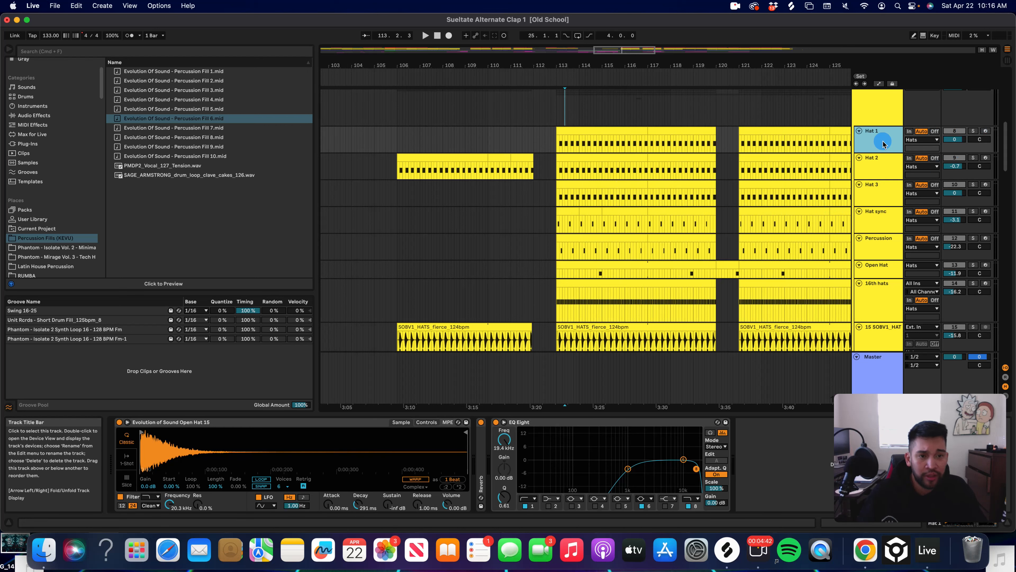
pyautogui.click(885, 170)
pyautogui.click(881, 200)
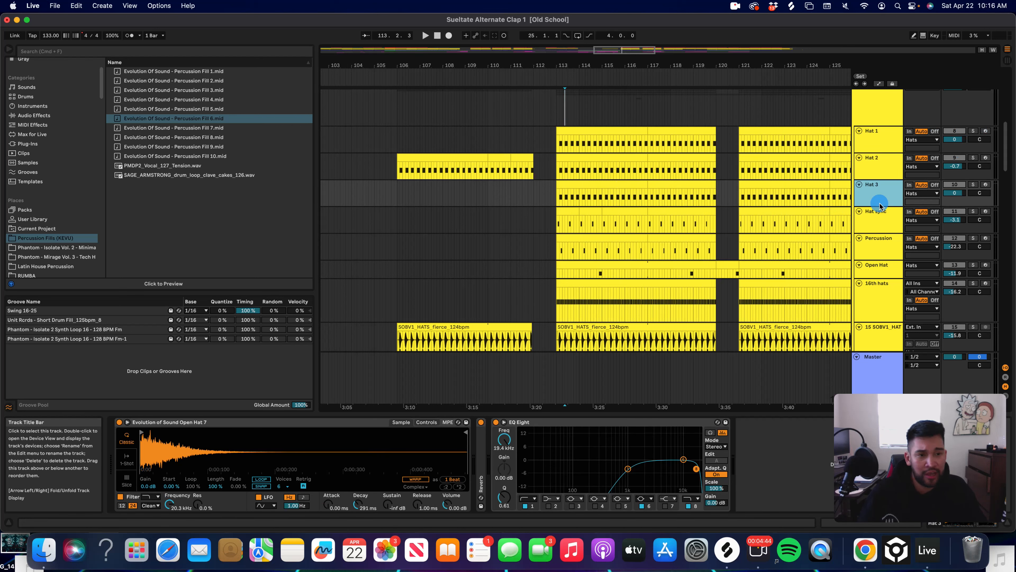
pyautogui.click(873, 224)
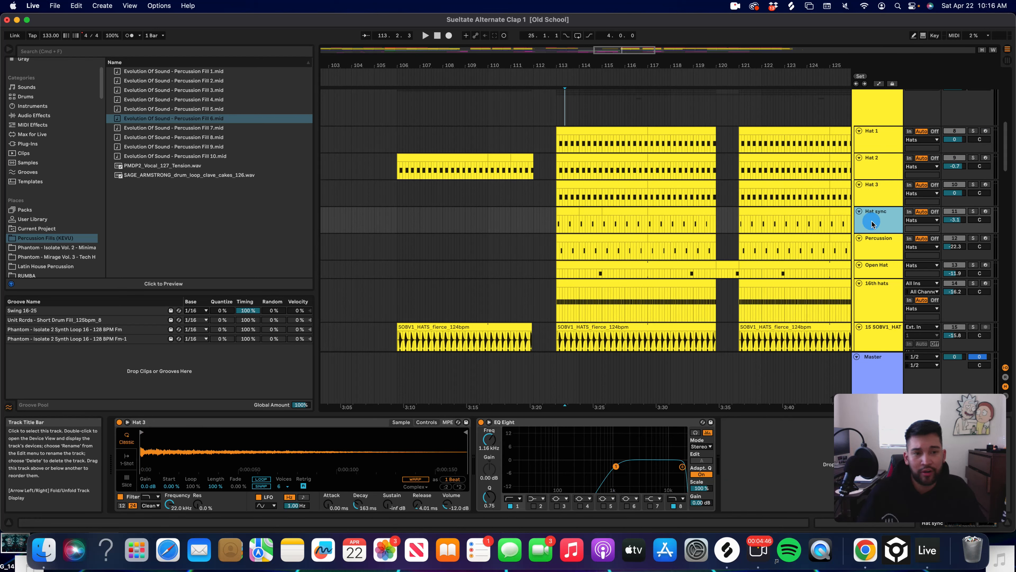
# - Play from bar 113 while adding Hat 1, Hat 2, Hat 3, Hat sync and Percussion to the solo one by one
pyautogui.click(973, 131)
pyautogui.press('space')
pyautogui.click(973, 158)
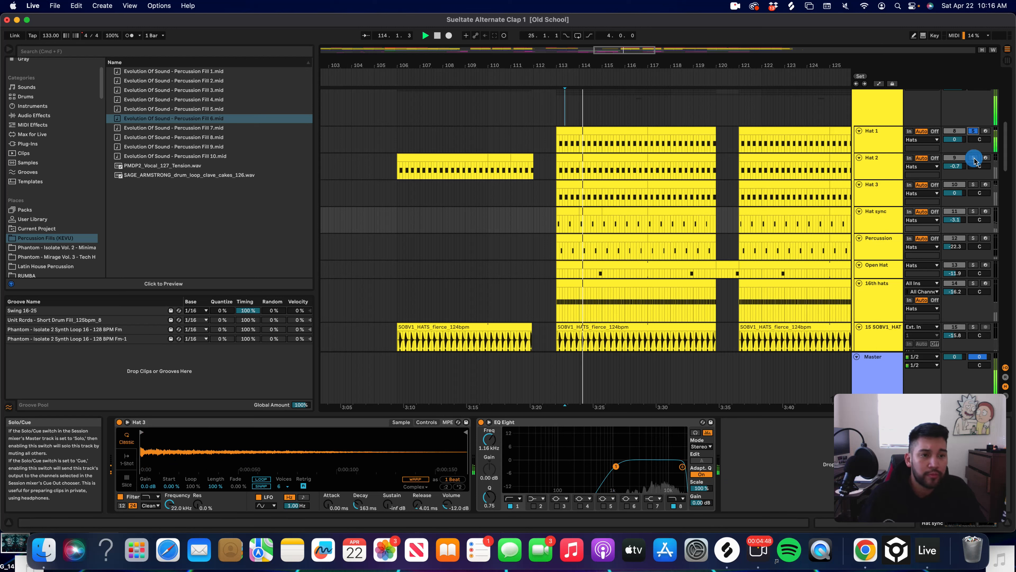
pyautogui.click(974, 185)
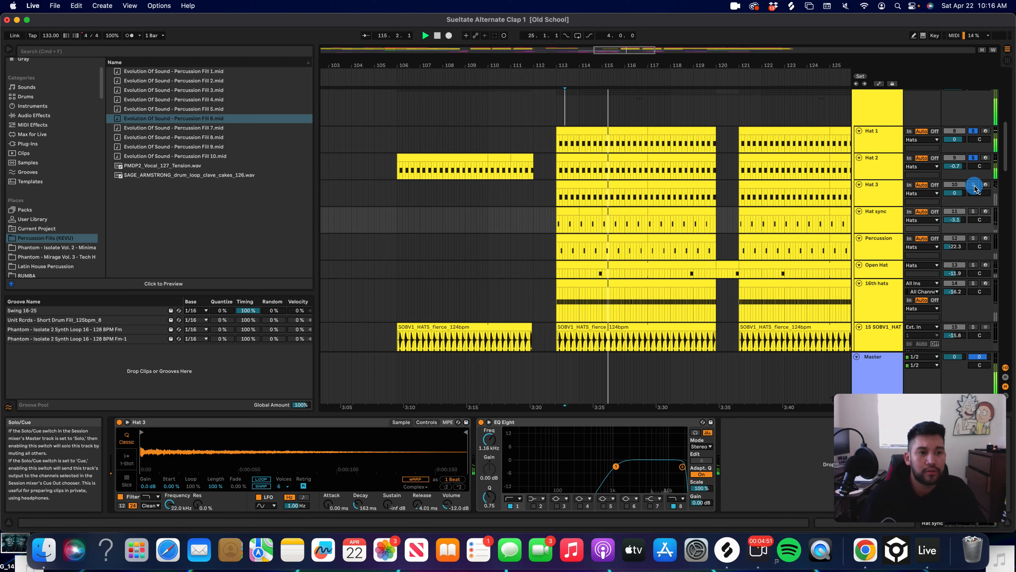
pyautogui.click(973, 211)
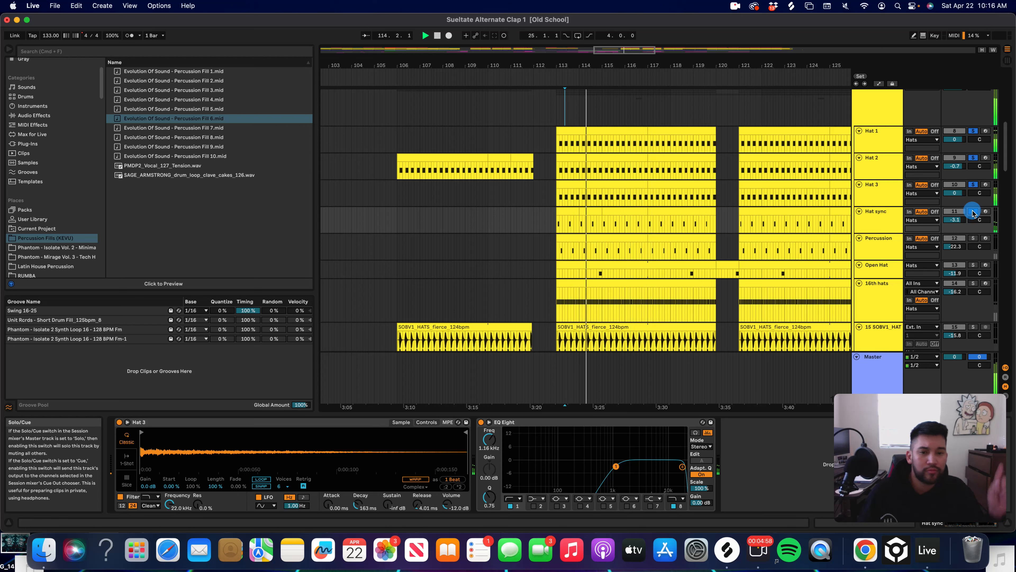
pyautogui.click(976, 237)
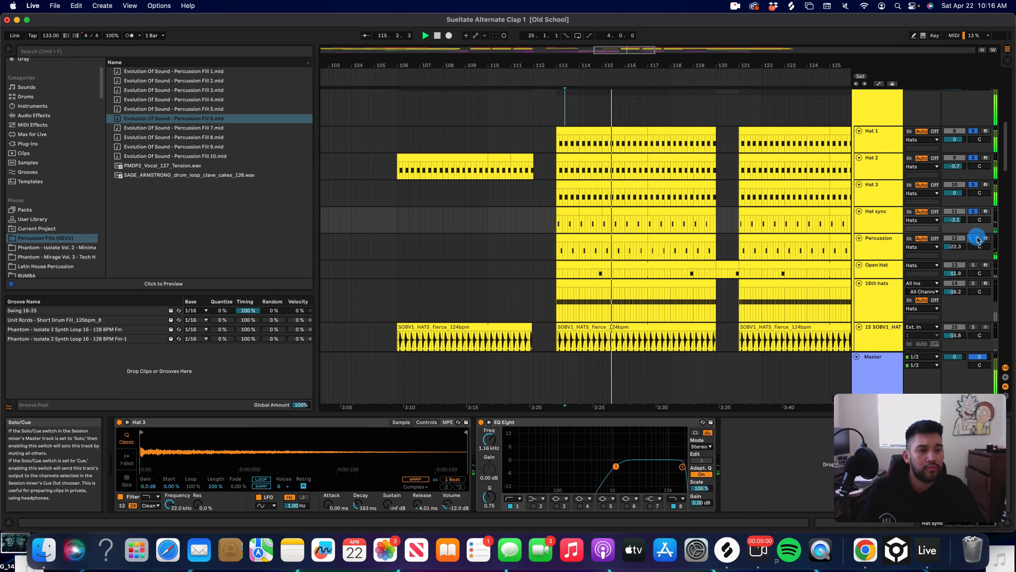
# - Review the Hats group's Glue Compressor and Auto Filter, including the filter frequency automation around bars 103 to 113
pyautogui.scroll(3, 860, 181)
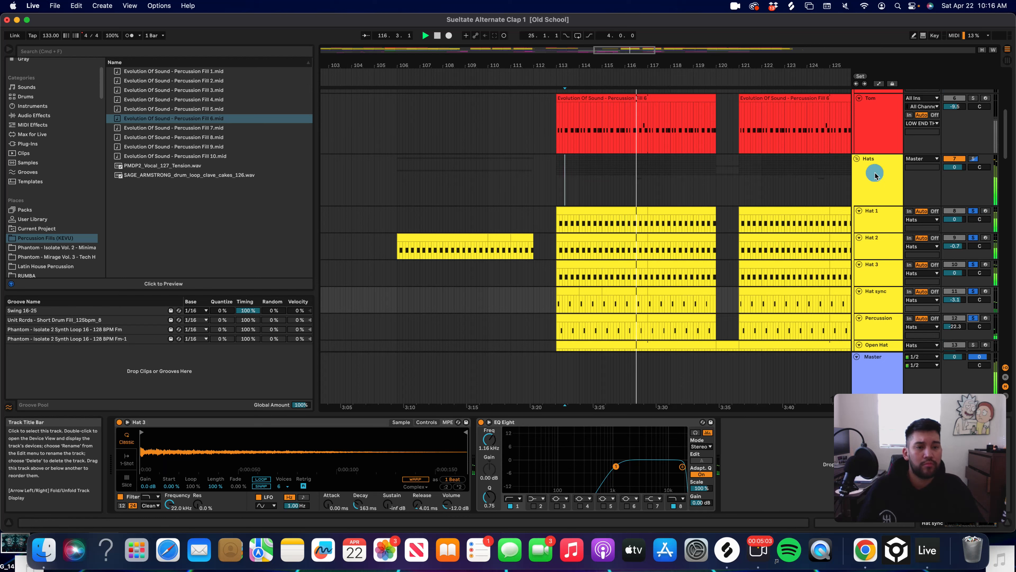
pyautogui.click(874, 196)
pyautogui.scroll(-3, 780, 209)
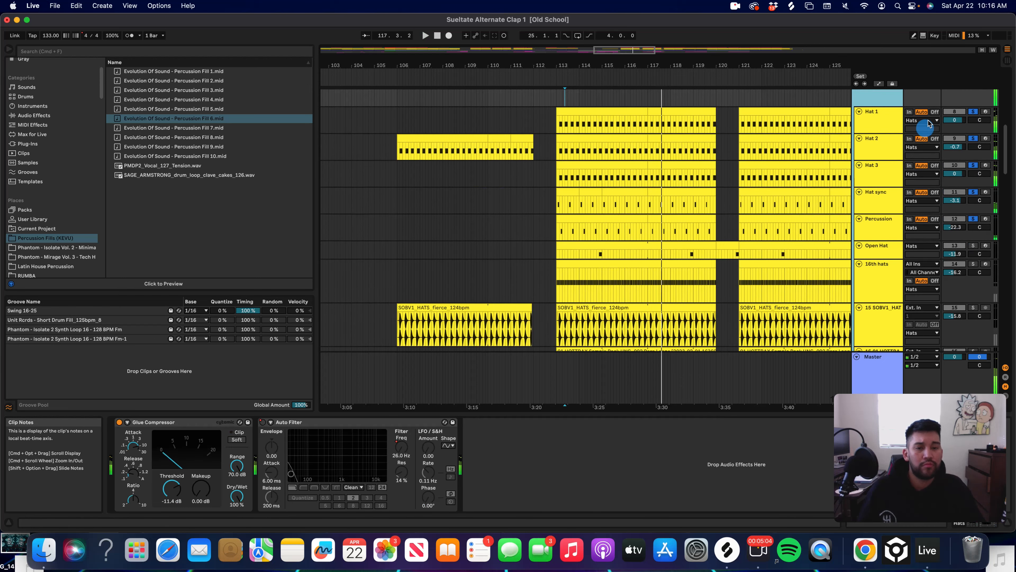
pyautogui.click(877, 85)
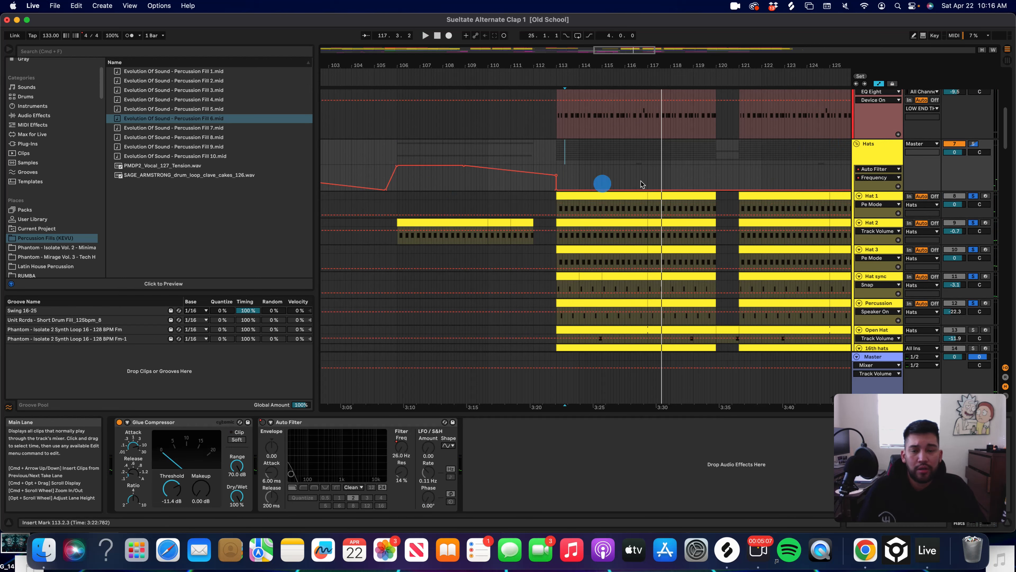
pyautogui.scroll(-3, 680, 180)
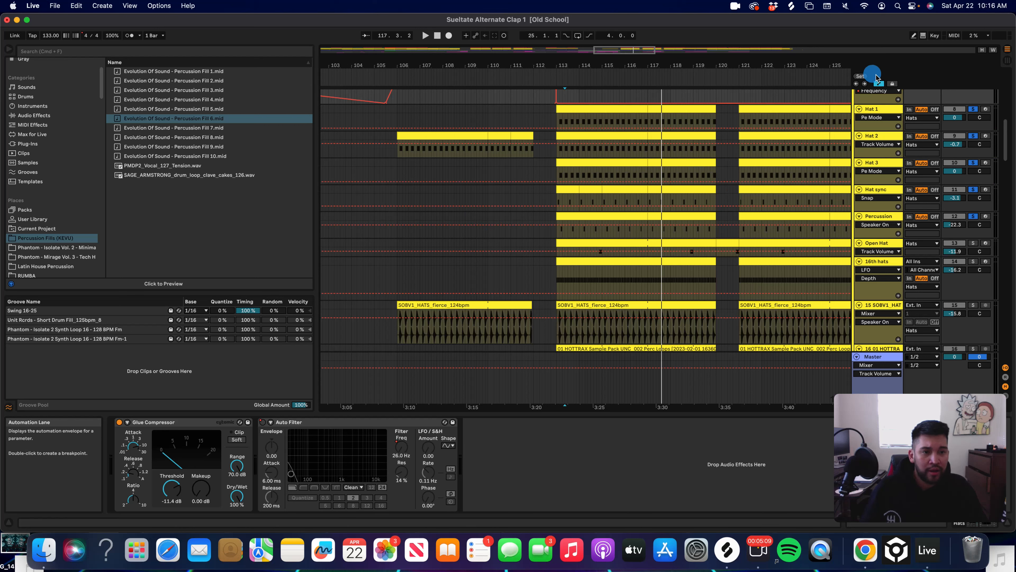
pyautogui.click(879, 83)
# - Listen to the 16th hats track soloed from bar 113 and examine how its LFO modulates the sampler's decay
pyautogui.click(559, 240)
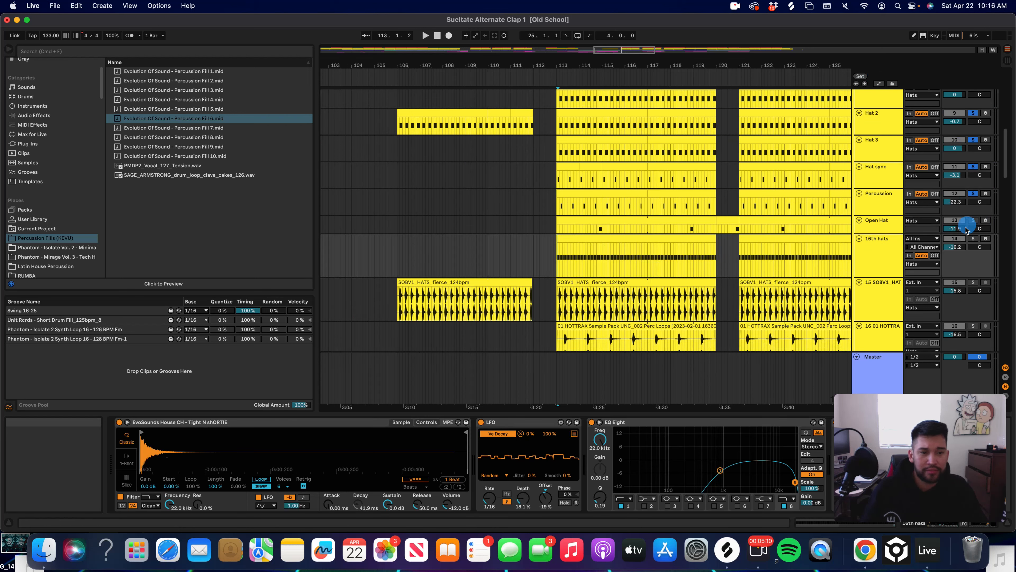
pyautogui.click(973, 239)
pyautogui.press('space')
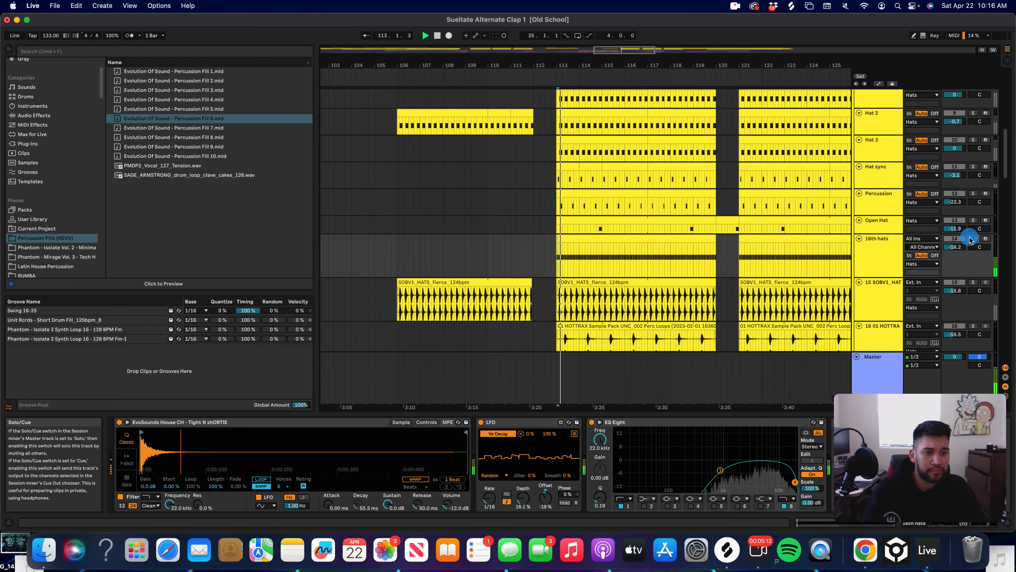
pyautogui.click(874, 249)
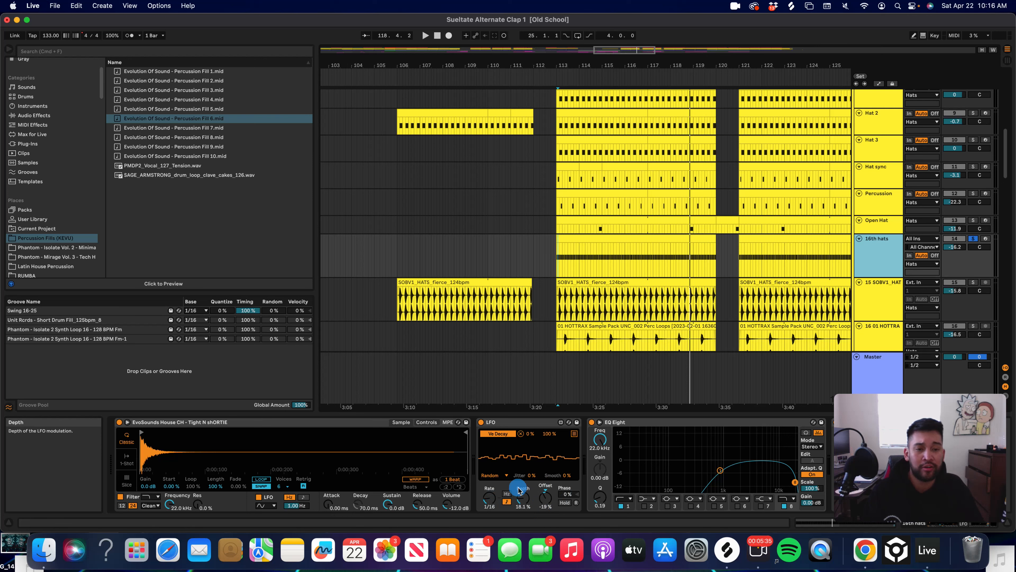
pyautogui.press('space')
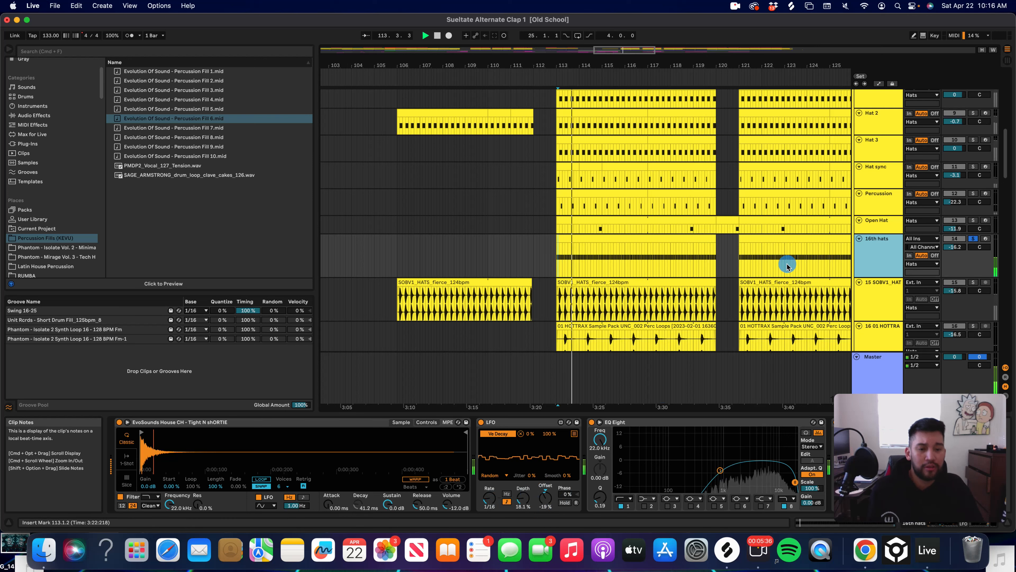
pyautogui.scroll(-3, 787, 266)
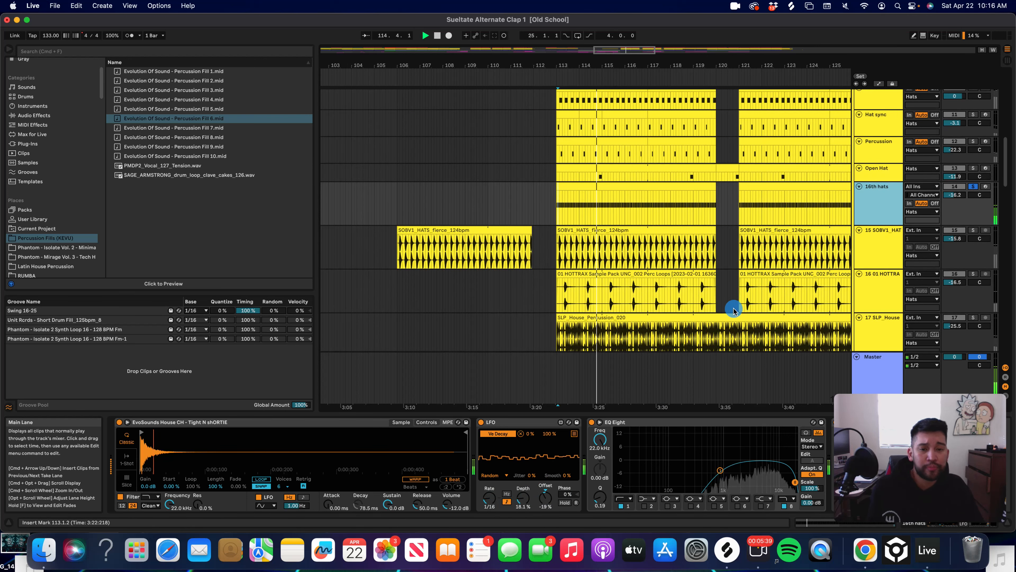
pyautogui.press('space')
# - Solo the SOBV1 hats loop track and listen to it from bar 113 in a closer view
pyautogui.click(974, 231)
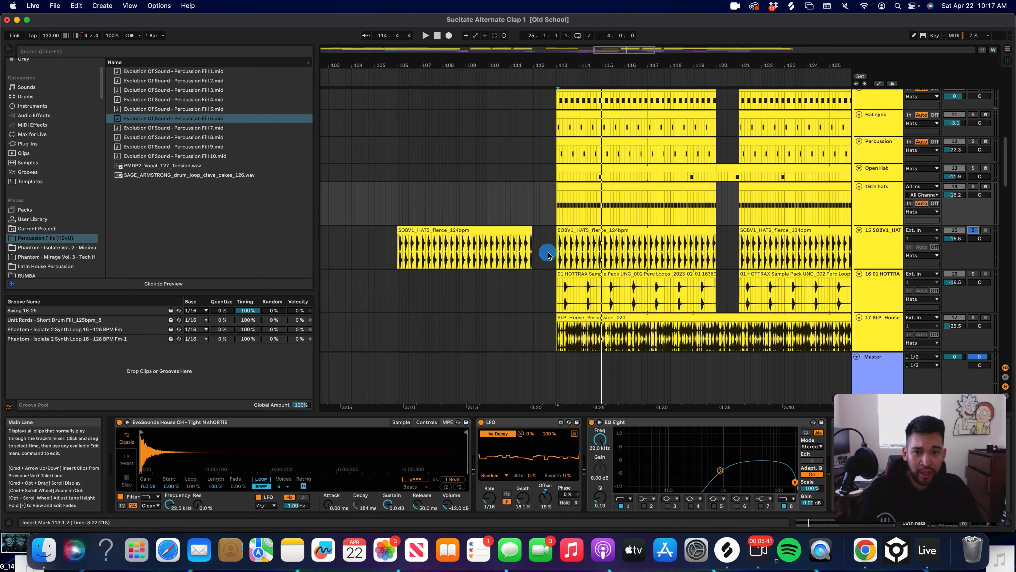
pyautogui.click(561, 251)
pyautogui.keyDown('super'); pyautogui.scroll(5, 596, 294); pyautogui.keyUp('super')
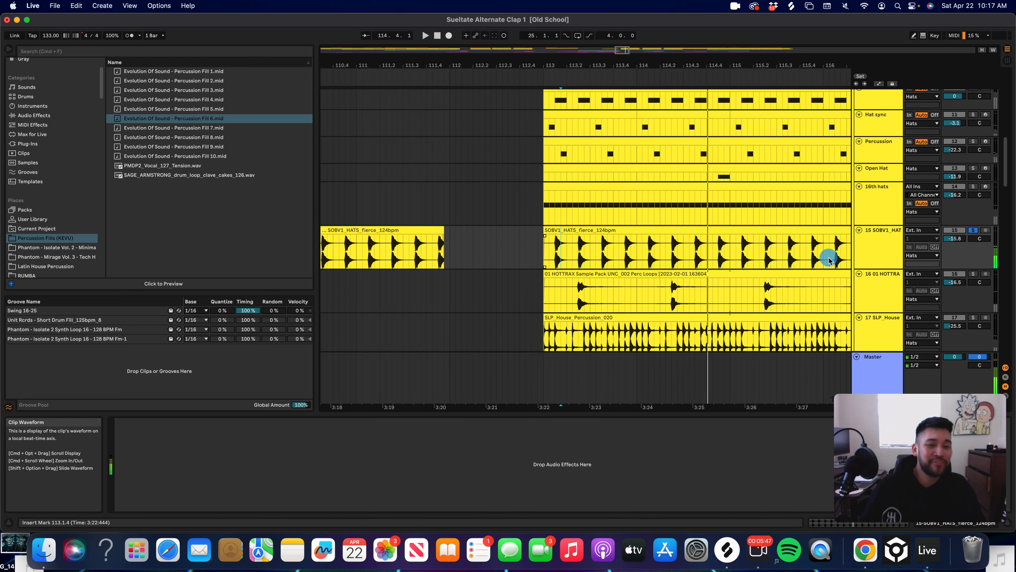
# - Inspect the effect chains of the HOTTRAX percussion loop and SLP_House percussion tracks
pyautogui.click(544, 295)
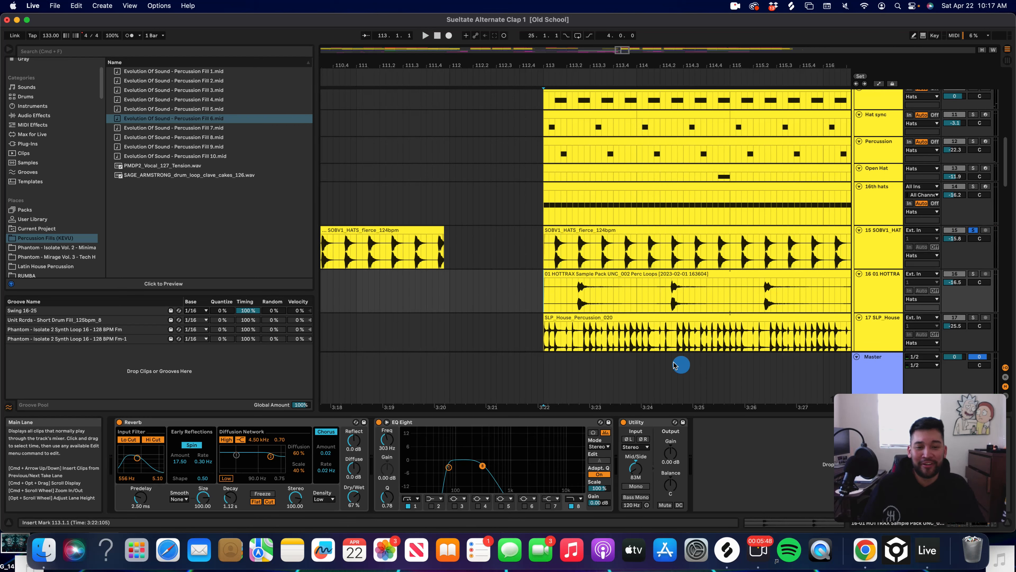
pyautogui.scroll(-3, 676, 356)
pyautogui.click(548, 265)
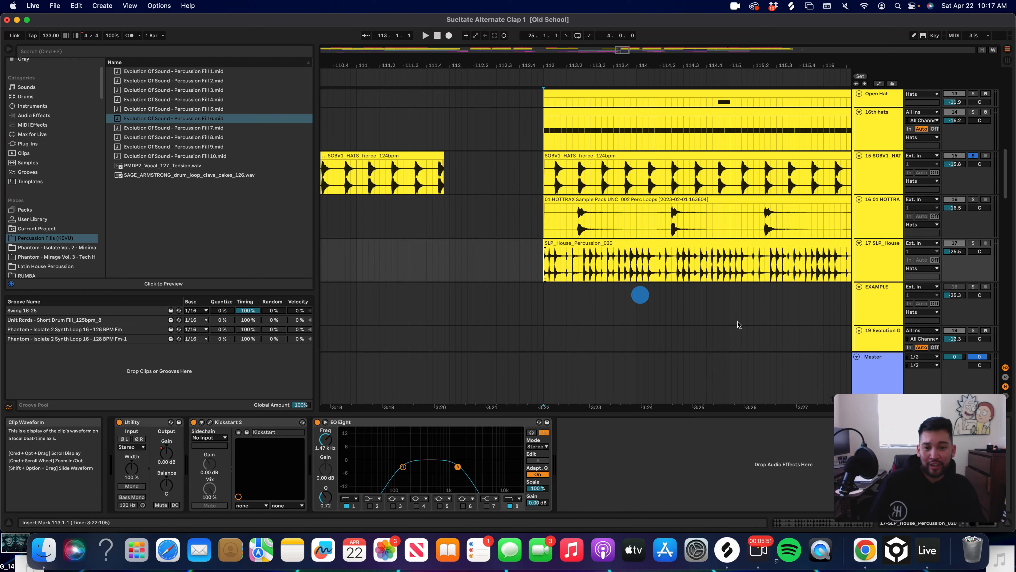
pyautogui.keyDown('super'); pyautogui.scroll(-5, 750, 329); pyautogui.keyUp('super')
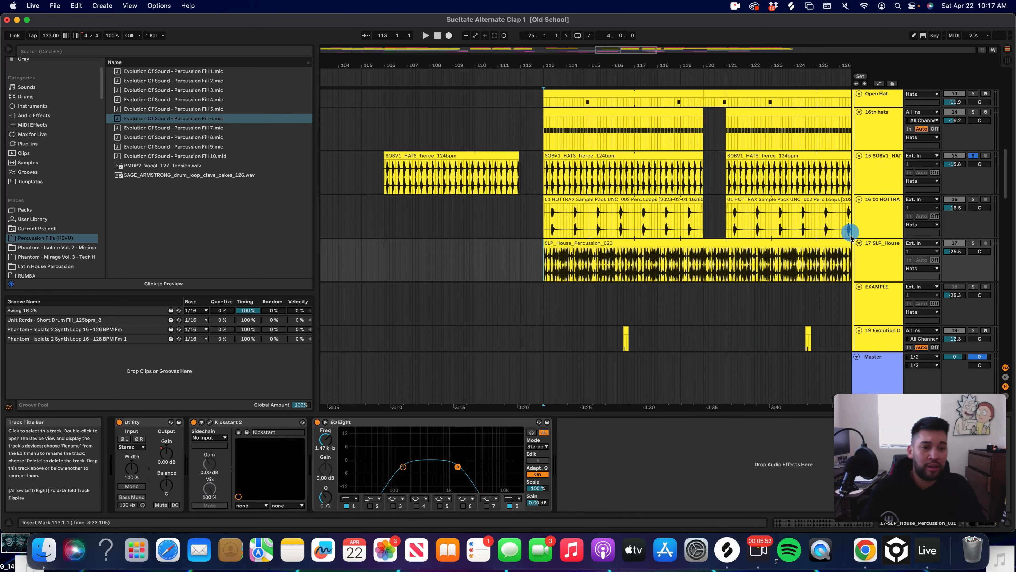
pyautogui.click(869, 253)
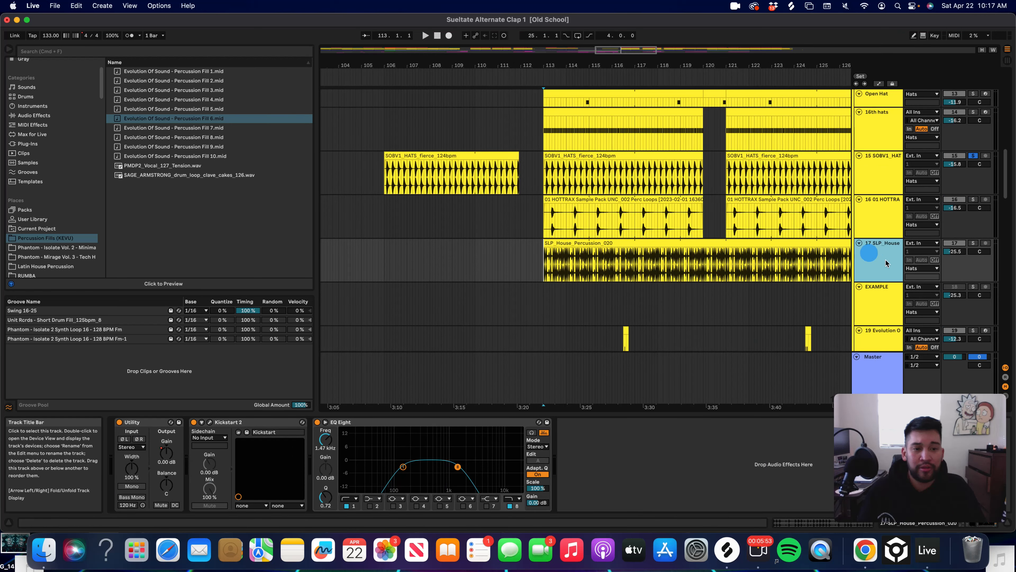
# - Place SLP_House_Percussion_020.wav from the Latin House Percussion Loops folder on the EXAMPLE track at bar 113 and audition it soloed
pyautogui.click(68, 266)
pyautogui.click(111, 91)
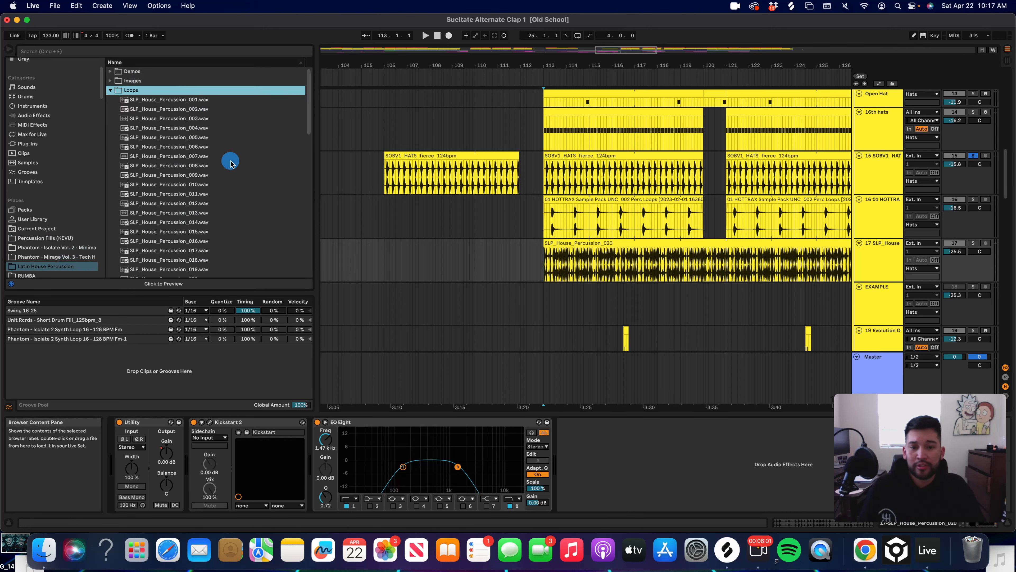
pyautogui.scroll(-3, 228, 184)
pyautogui.moveTo(198, 261); pyautogui.dragTo(543, 300)
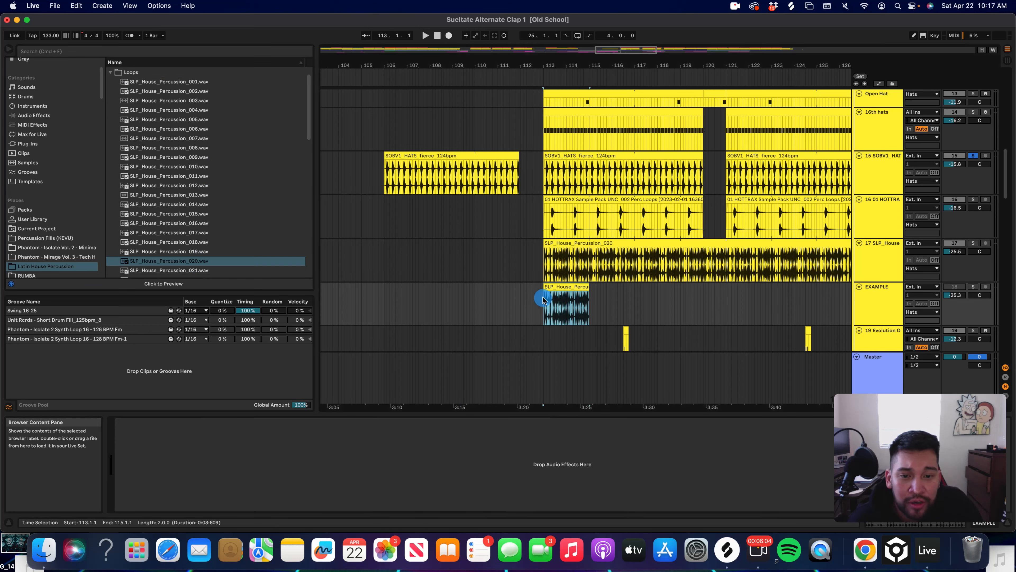
pyautogui.click(974, 287)
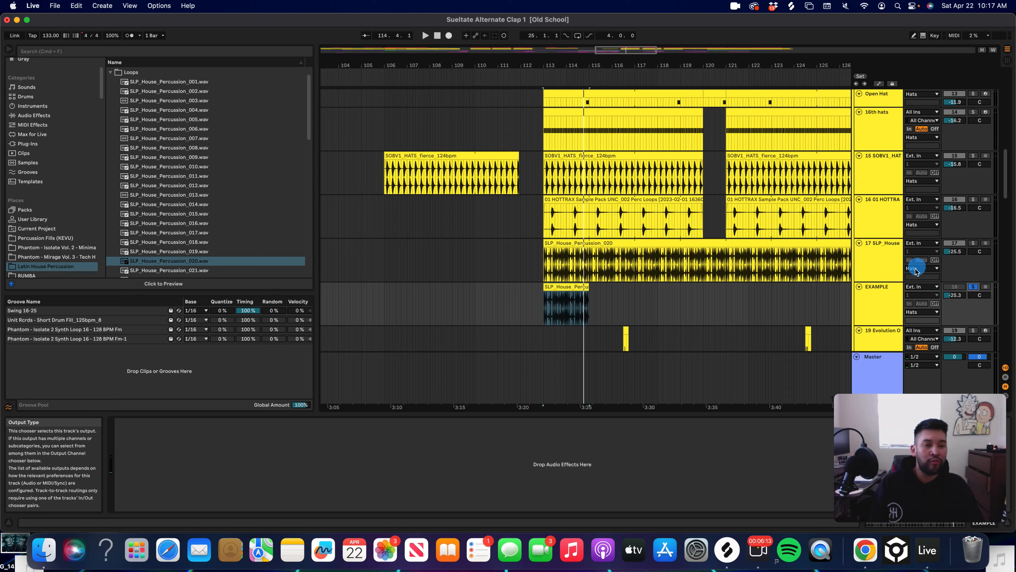
# - Open the long SLP_House_Percussion_020 clip and review its Beats warp mode, Transients preservation and transient envelope
pyautogui.click(596, 245)
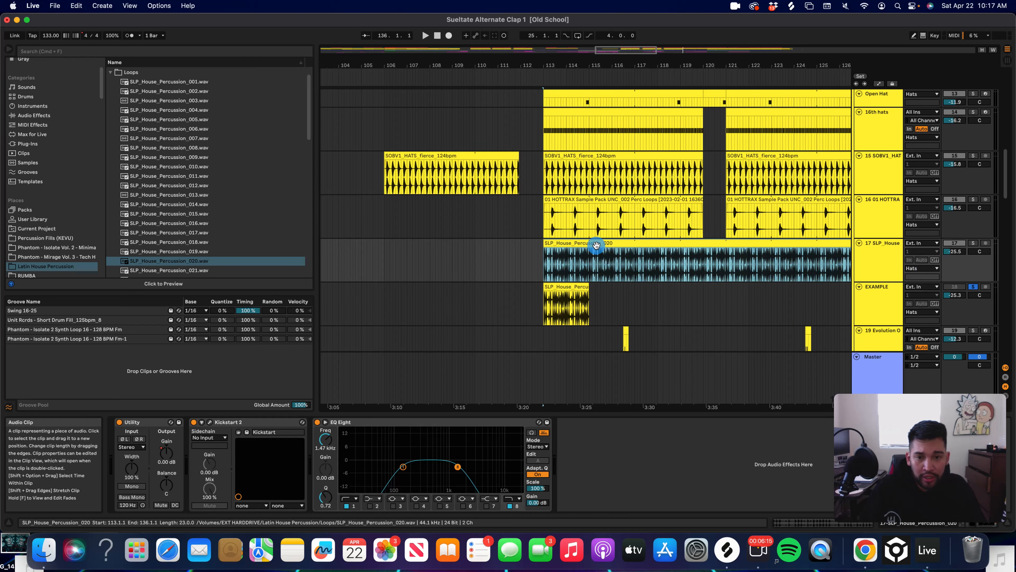
pyautogui.doubleClick(637, 242)
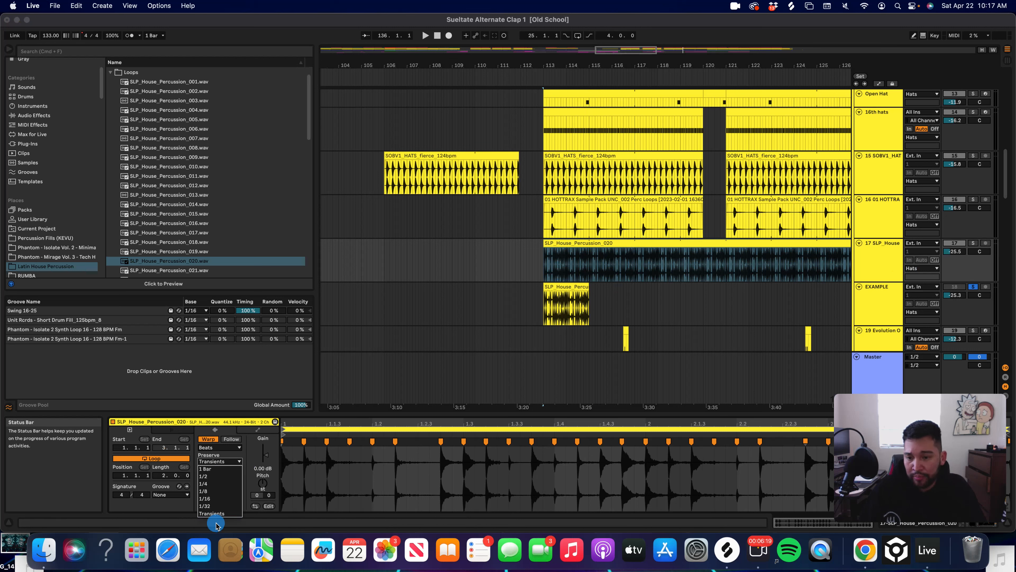
pyautogui.moveTo(229, 471); pyautogui.dragTo(228, 467)
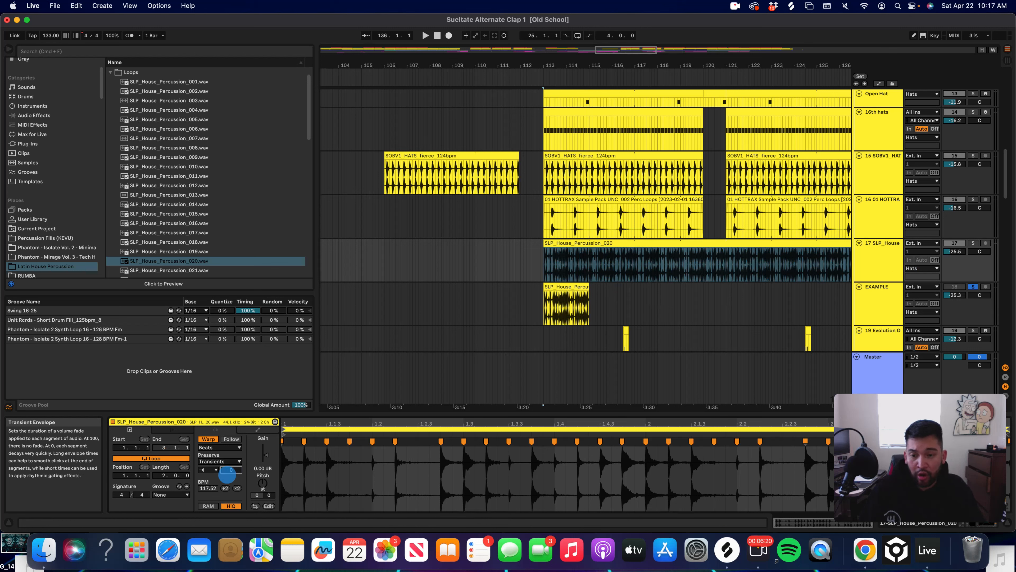
# - Audition the processed SLP_House percussion track soloed from bar 113 with its Utility, Kickstart 2 and EQ Eight in view
pyautogui.click(973, 243)
pyautogui.click(877, 261)
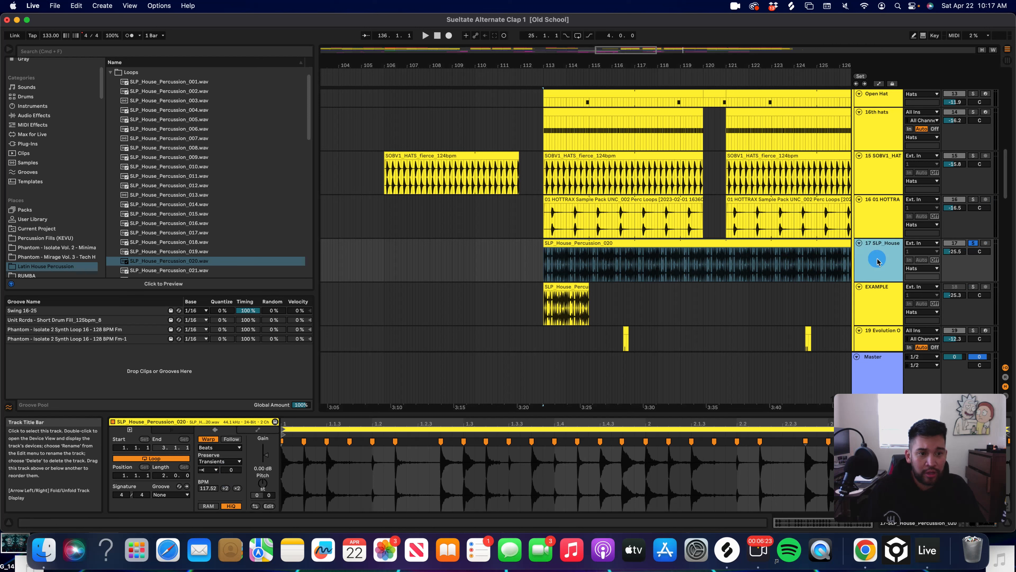
pyautogui.doubleClick(876, 262)
pyautogui.click(469, 435)
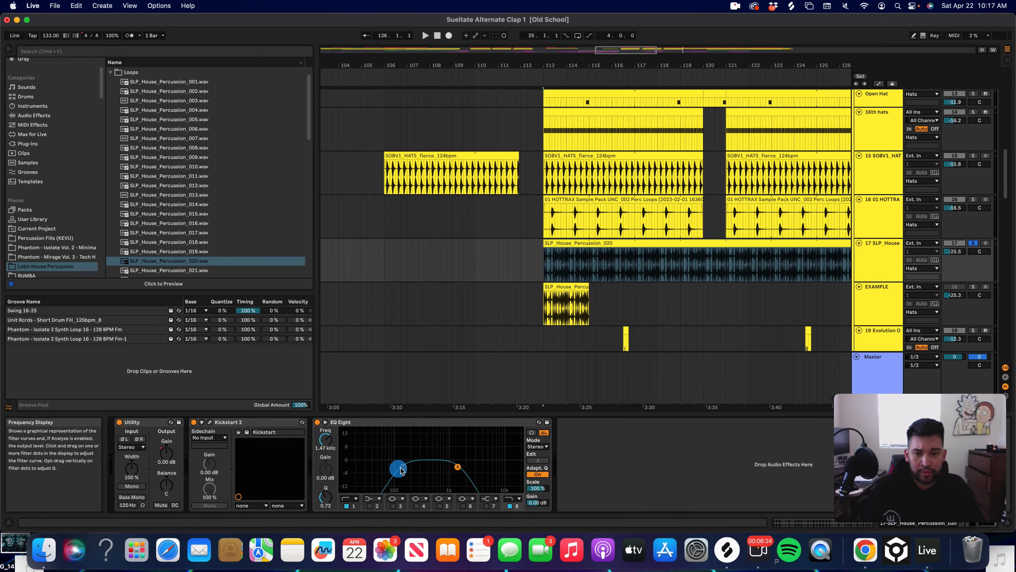
pyautogui.press('space')
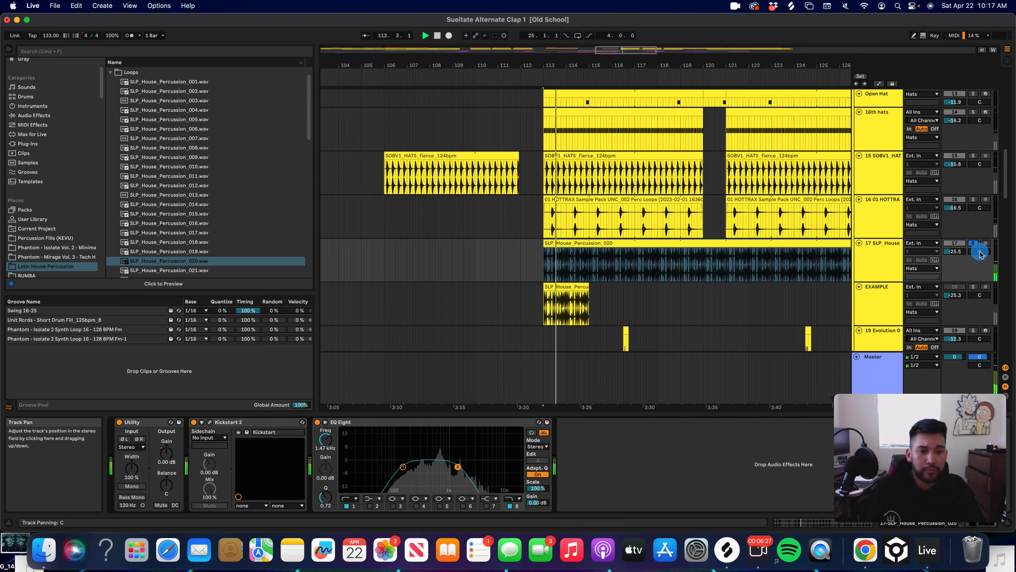
pyautogui.click(974, 244)
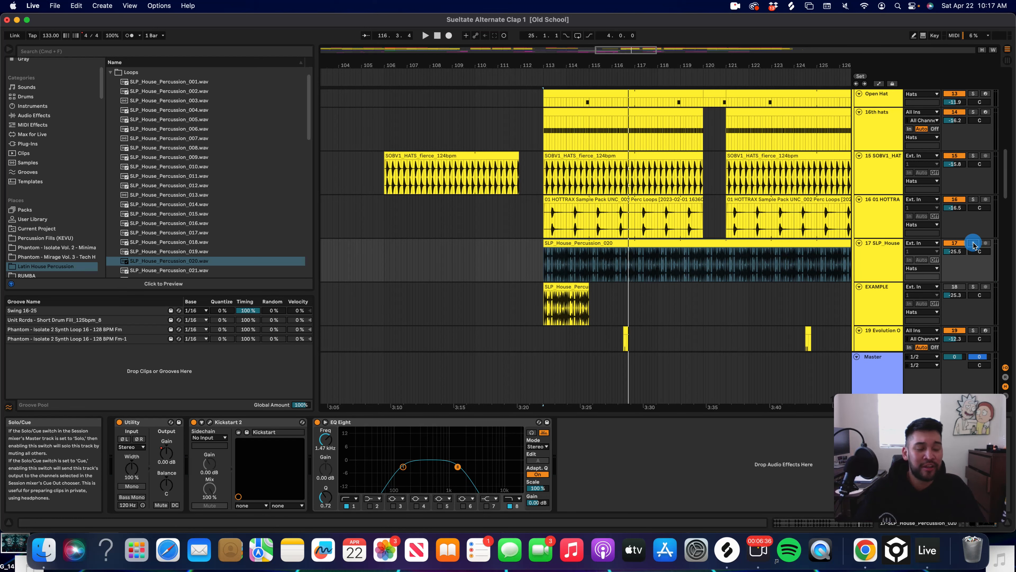
pyautogui.scroll(-2, 973, 245)
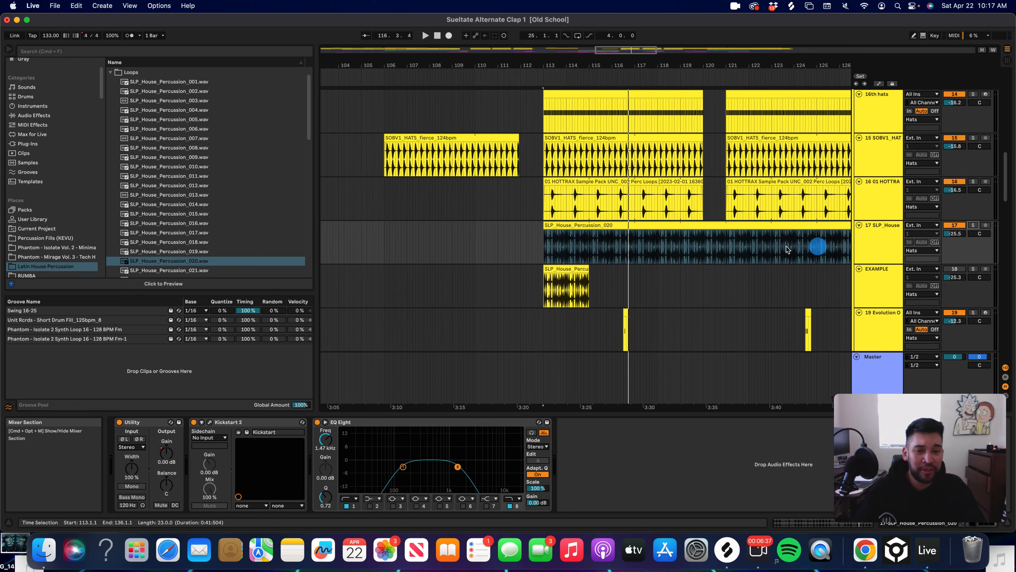
pyautogui.click(973, 226)
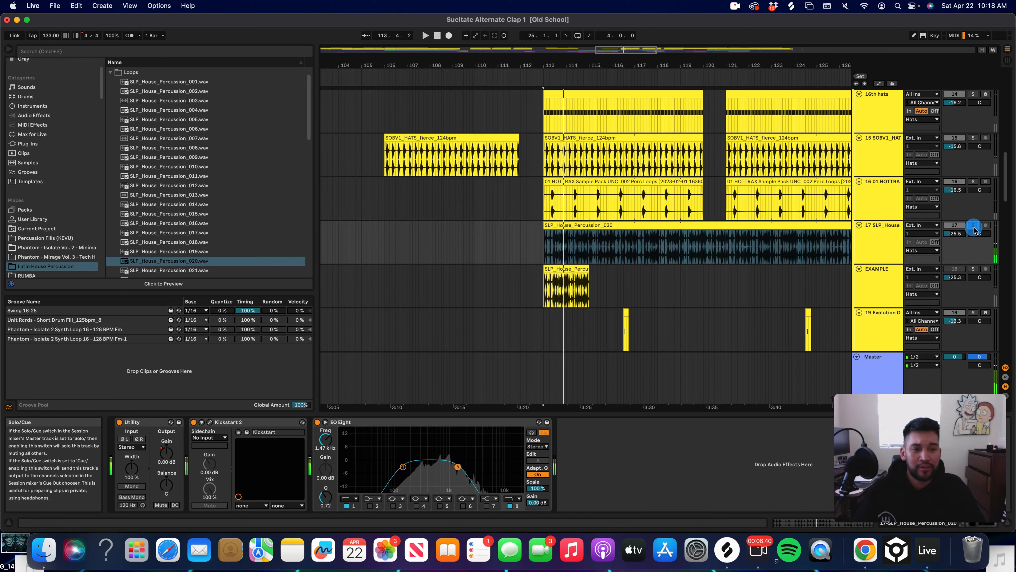
# - Audition the Evolution Of Sound open hat track within the hats from bar 116 and again from just before bar 124
pyautogui.click(707, 242)
pyautogui.scroll(-3, 626, 250)
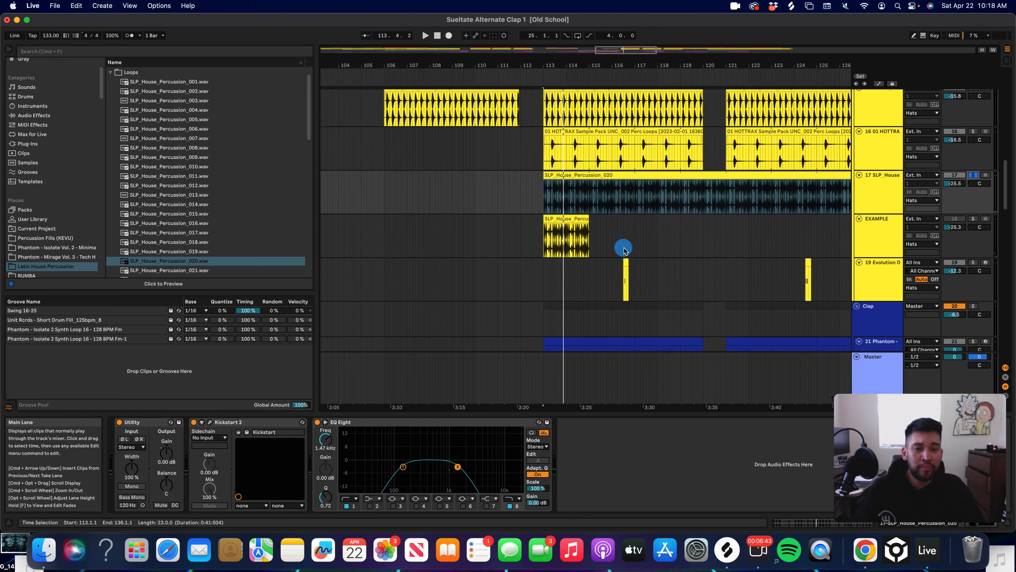
pyautogui.click(614, 229)
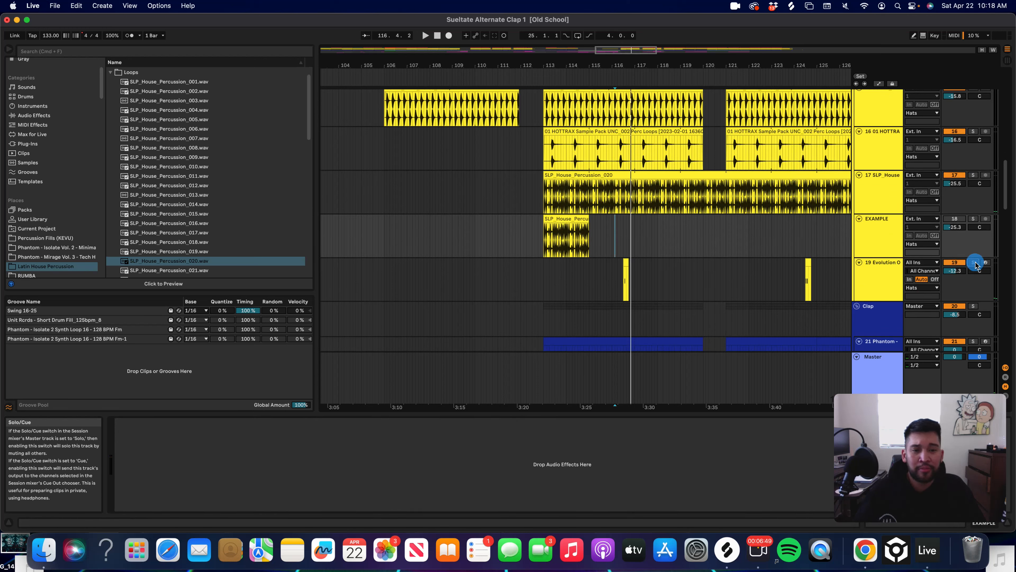
pyautogui.press('space')
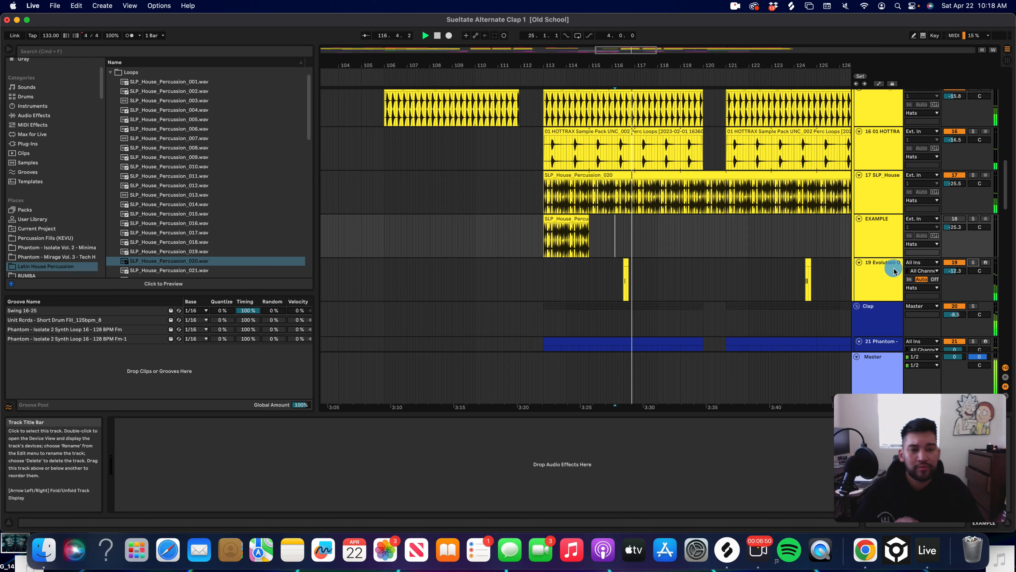
pyautogui.click(790, 241)
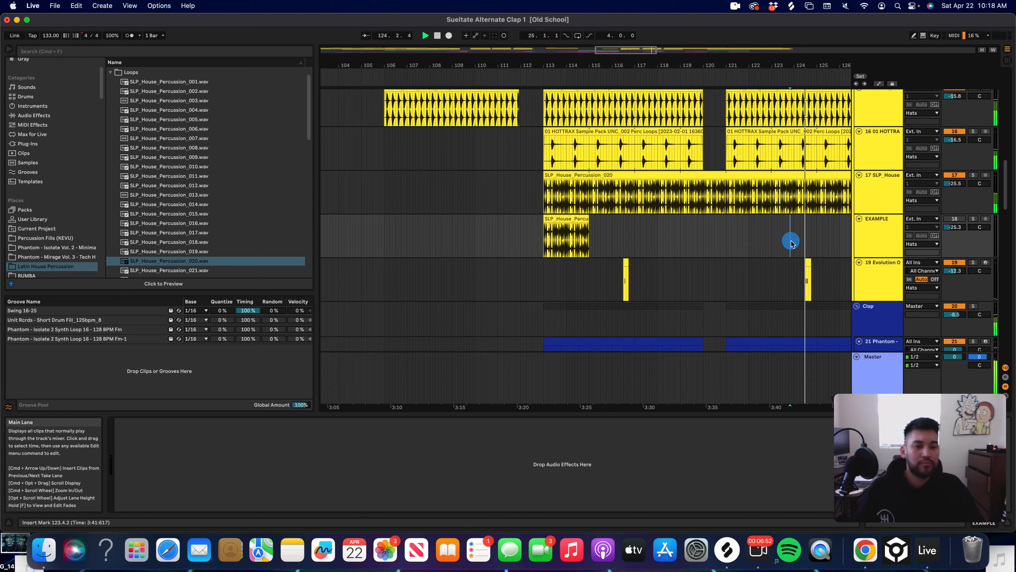
# - Inspect the Clap group's effect chain, then solo the group and play it from bar 123
pyautogui.scroll(-5, 644, 241)
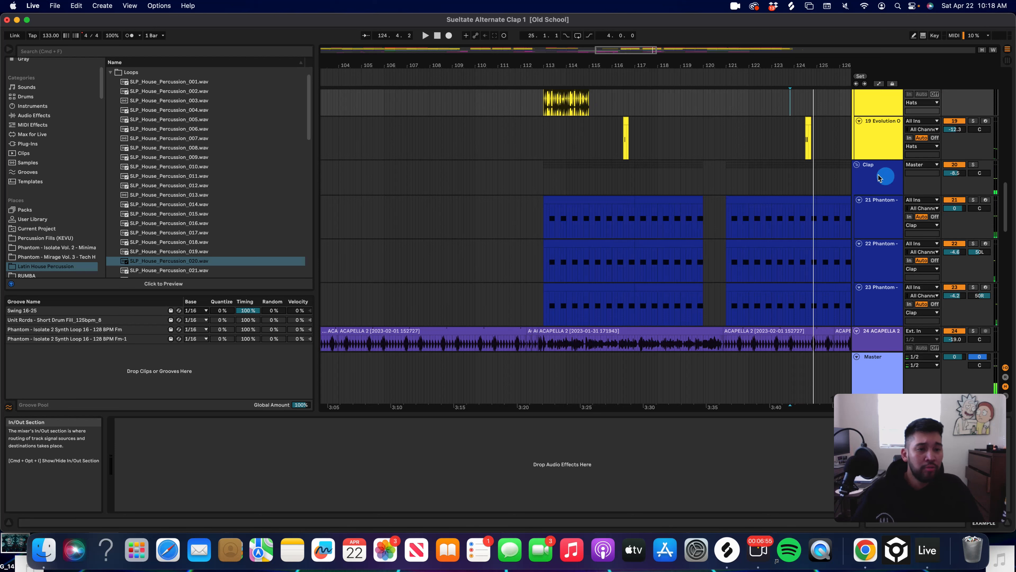
pyautogui.click(880, 177)
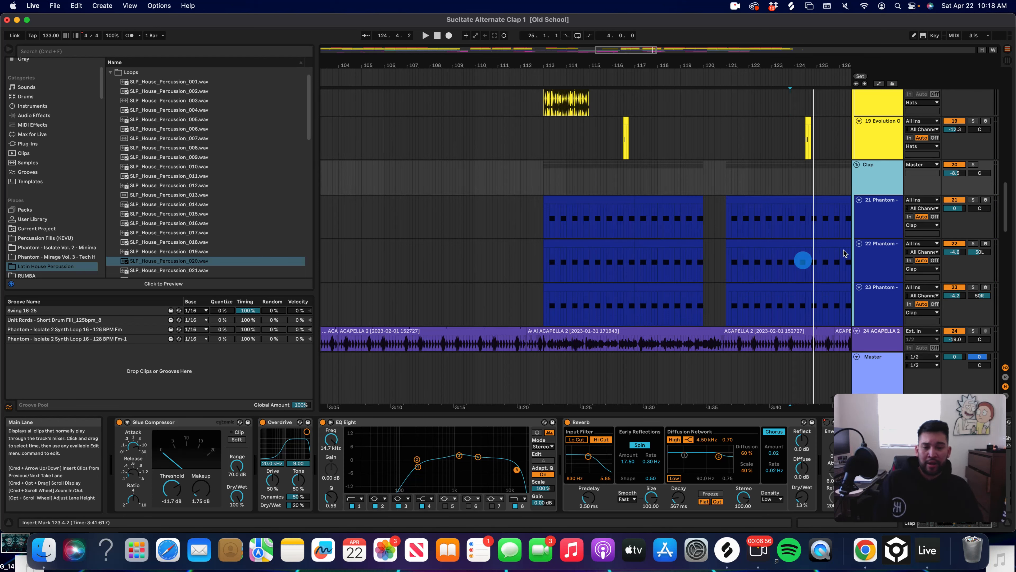
pyautogui.click(887, 226)
pyautogui.click(977, 262)
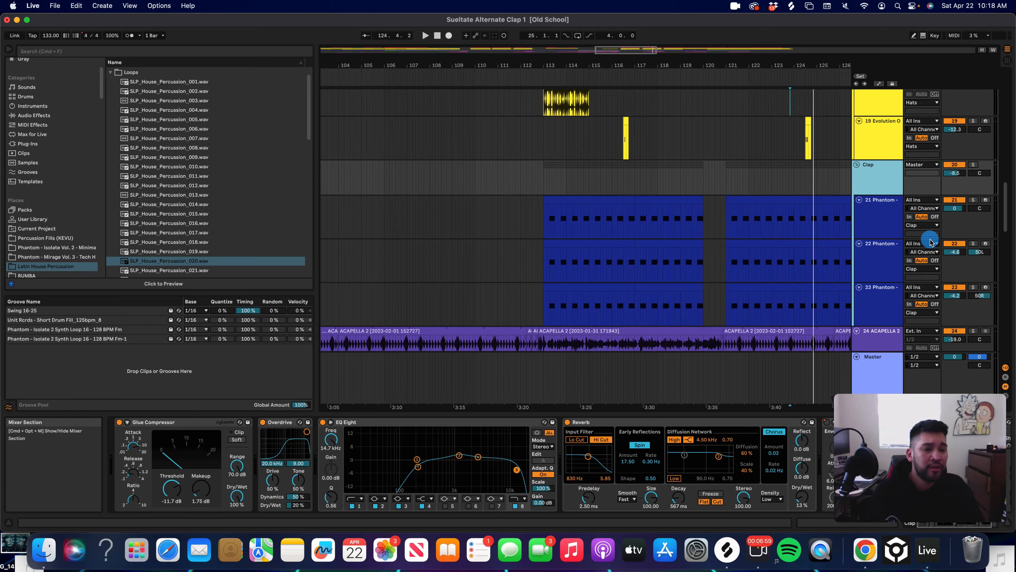
pyautogui.click(973, 165)
pyautogui.press('space')
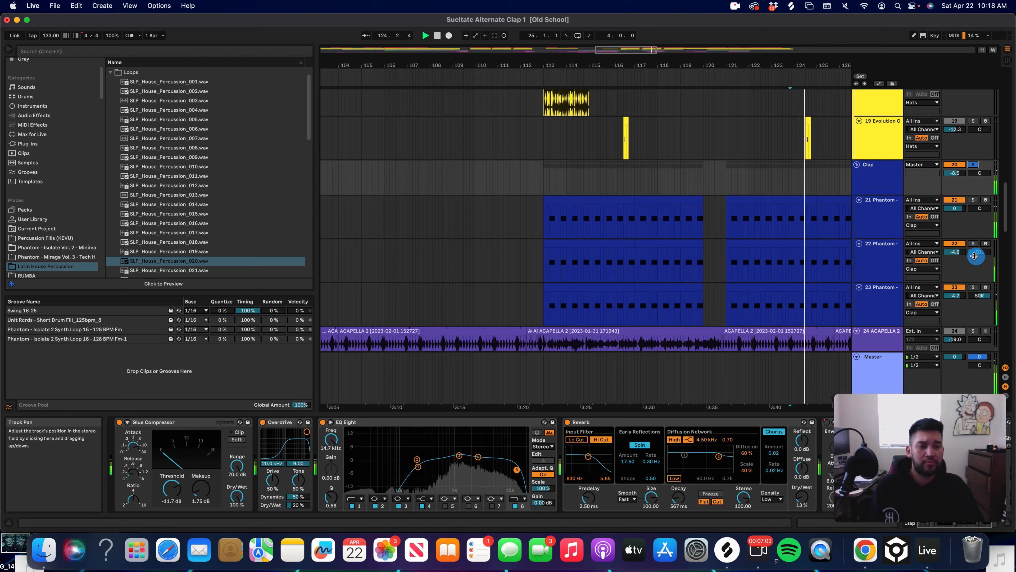
# - Compare the clap layers by muting the two panned tracks 22 and 23 and reactivating them one after the other
pyautogui.click(954, 243)
pyautogui.click(951, 287)
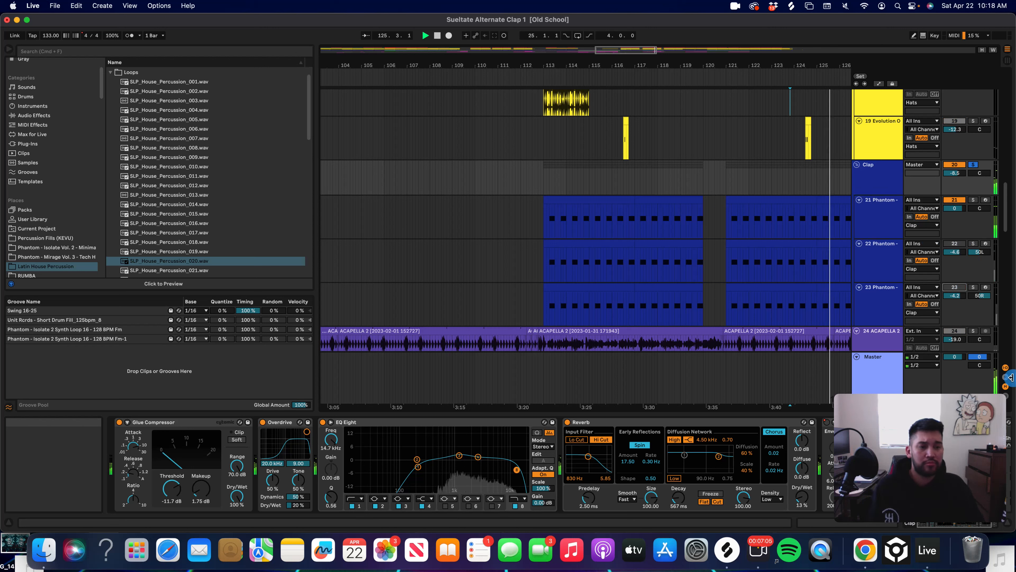
pyautogui.click(953, 244)
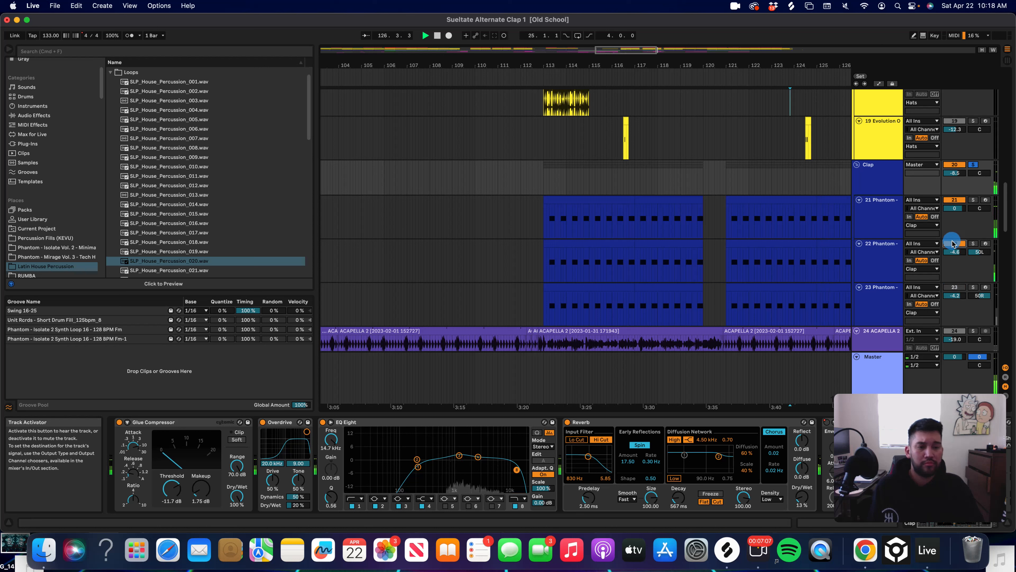
pyautogui.click(955, 287)
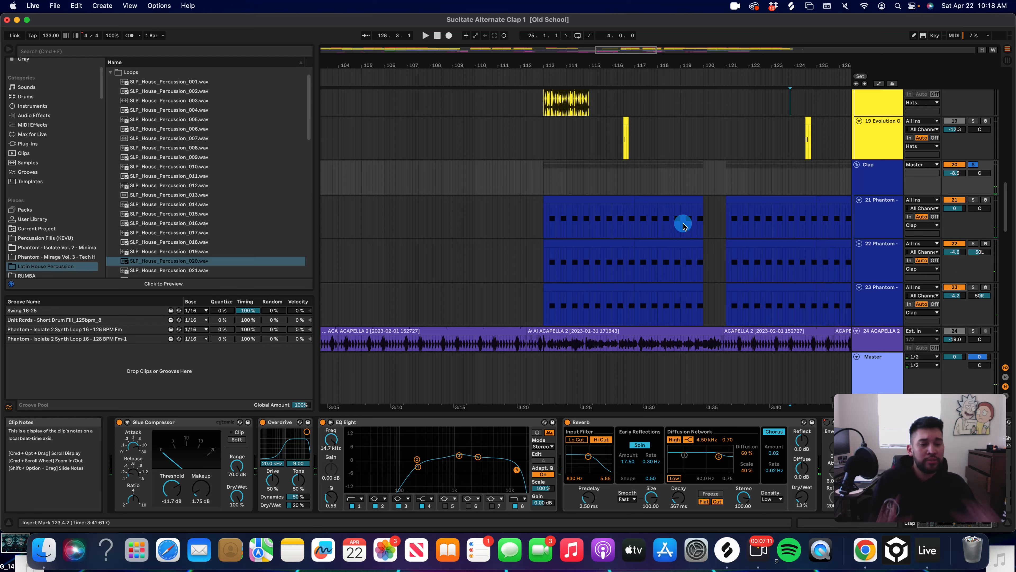
# - Return to the early part of the arrangement near bar 10 and solo the Hats group together with the Clap group
pyautogui.scroll(-5, 478, 189)
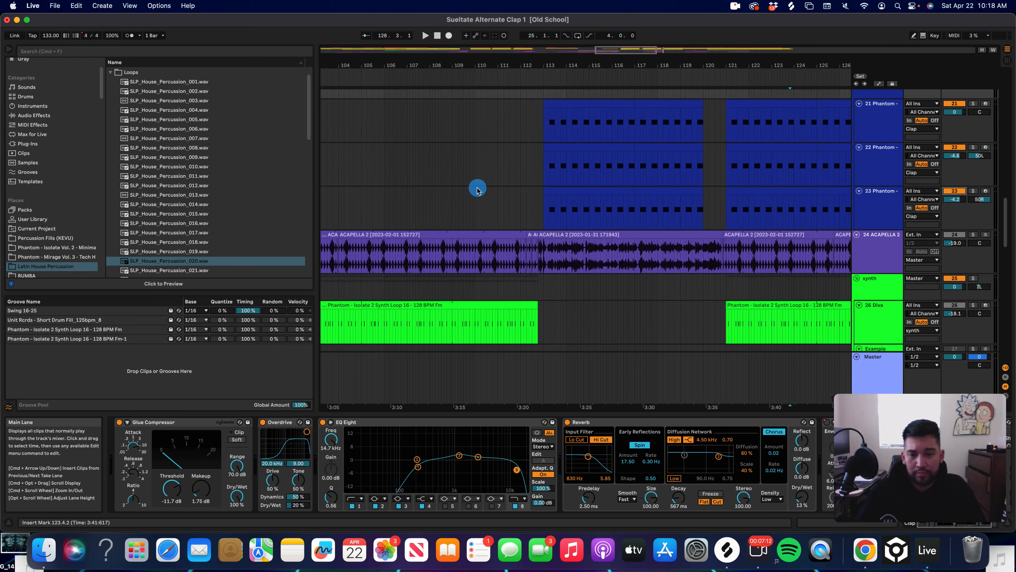
pyautogui.press('-')
pyautogui.press('-')
pyautogui.press('-')
pyautogui.press('-')
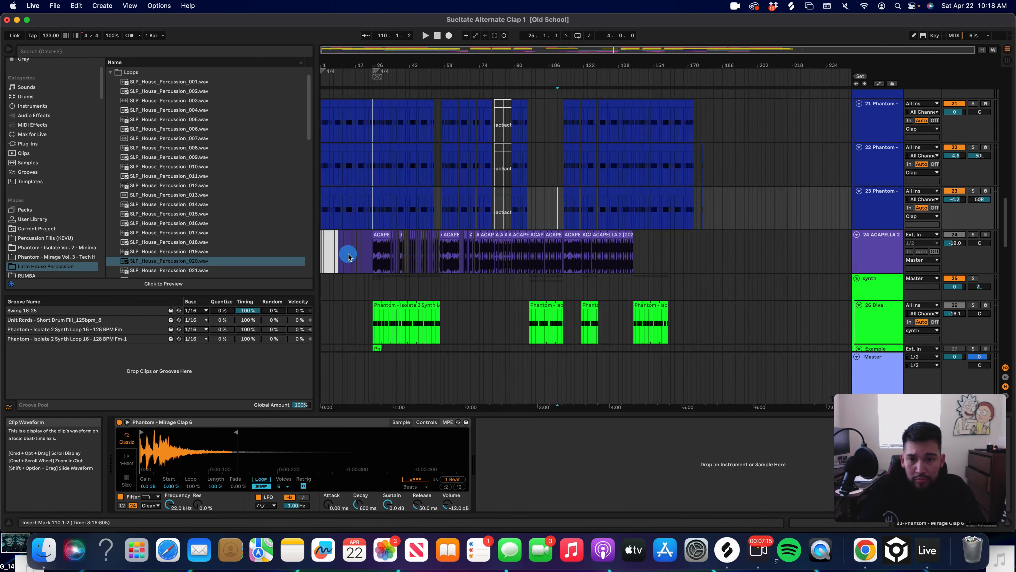
pyautogui.click(344, 249)
pyautogui.press('+')
pyautogui.scroll(10, 589, 252)
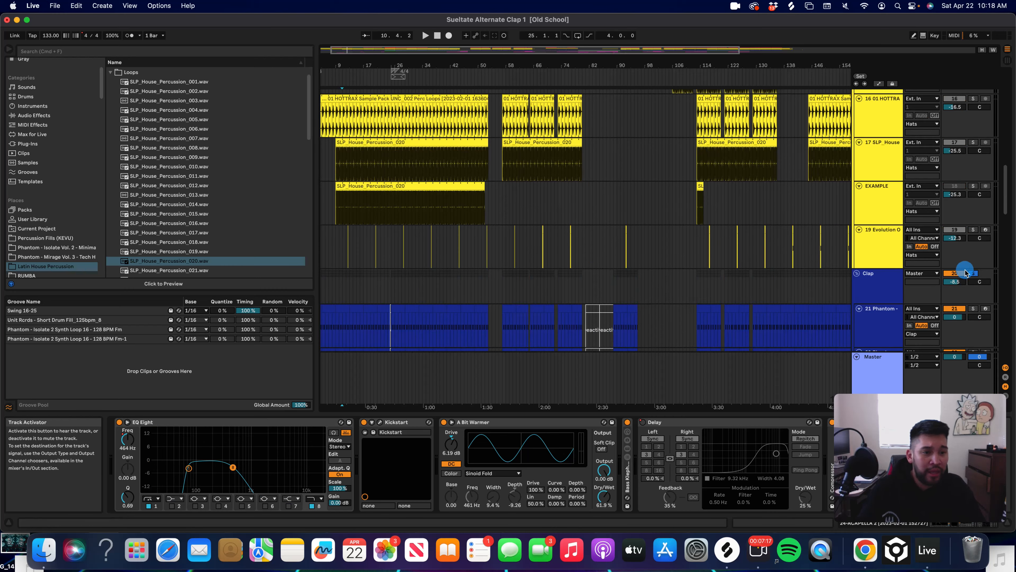
pyautogui.scroll(5, 965, 267)
pyautogui.scroll(5, 991, 157)
pyautogui.scroll(5, 970, 132)
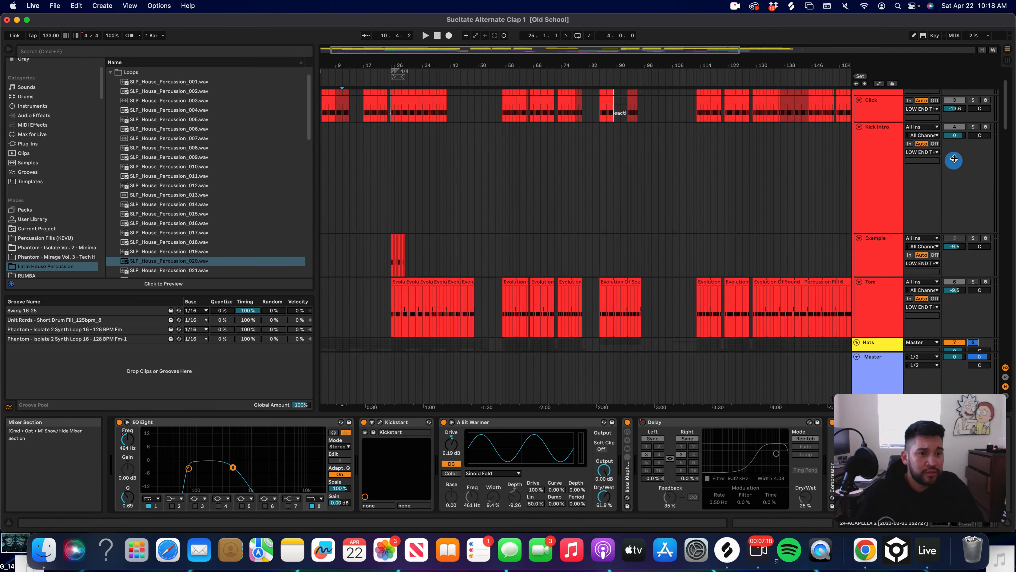
pyautogui.scroll(-10, 606, 226)
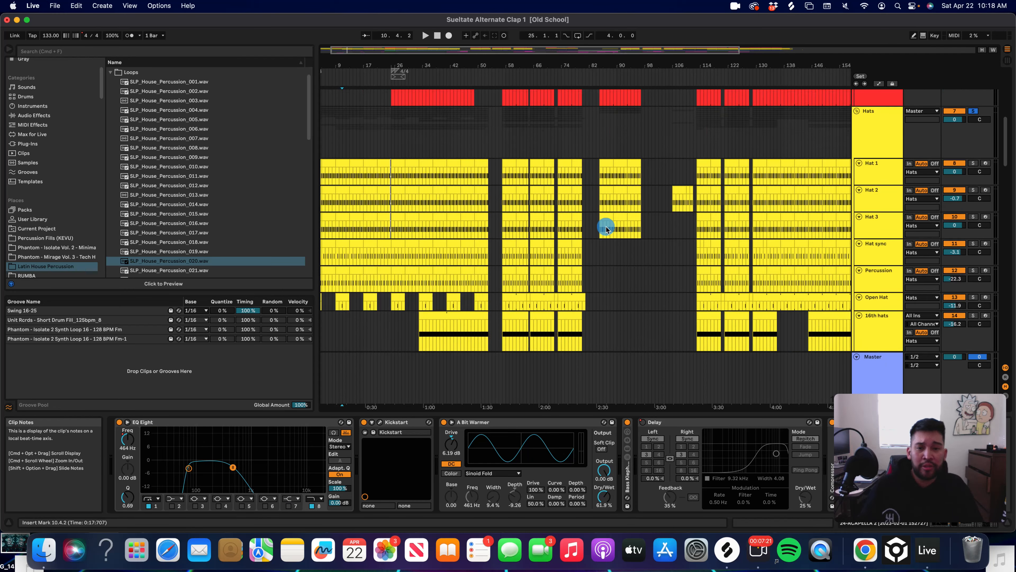
pyautogui.scroll(-10, 605, 228)
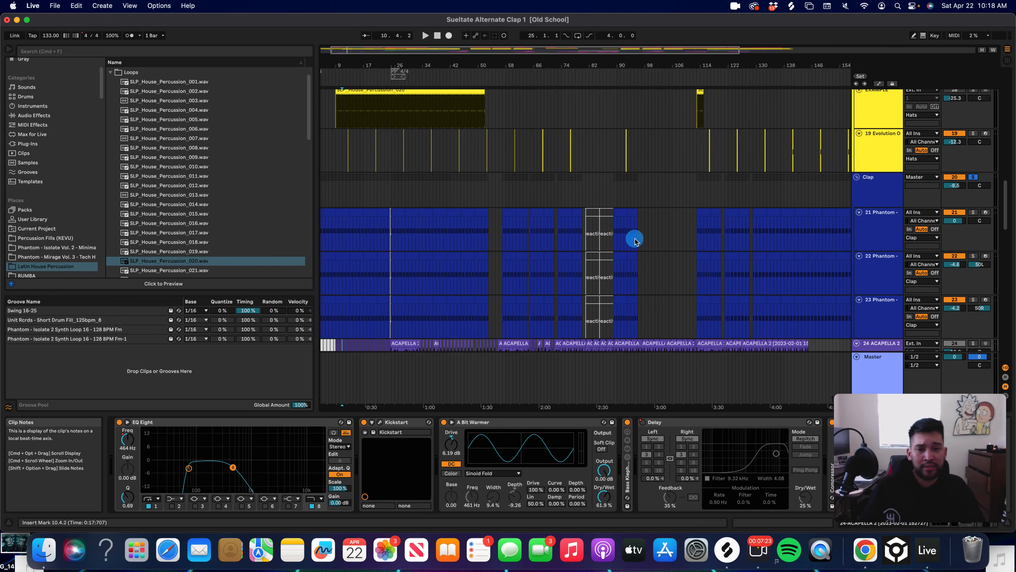
# - Audition the soloed claps and hats together from near bar 11, around bar 25 and around bar 34
pyautogui.press('space')
pyautogui.click(385, 188)
pyautogui.press('+')
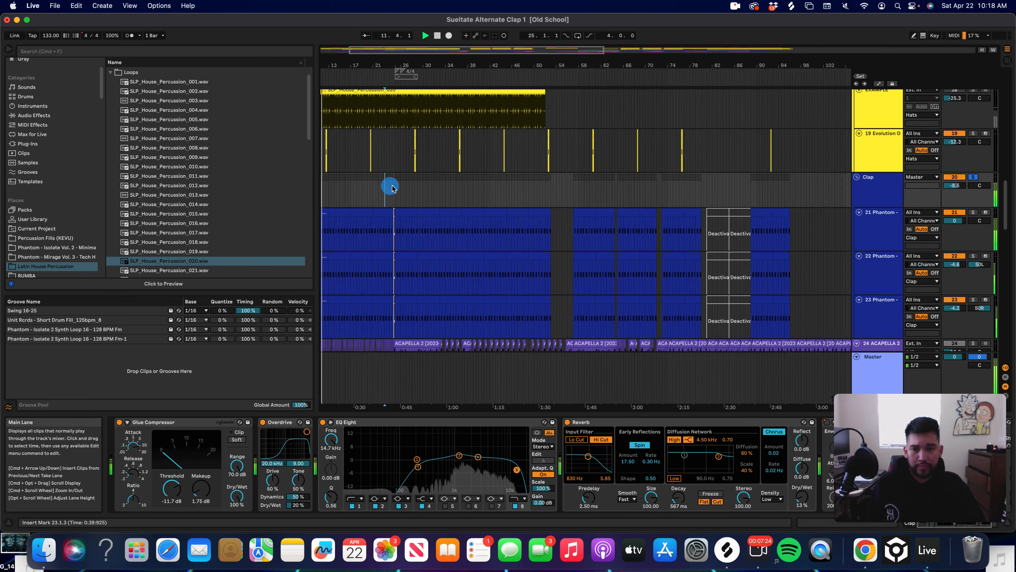
pyautogui.press('+')
pyautogui.click(418, 178)
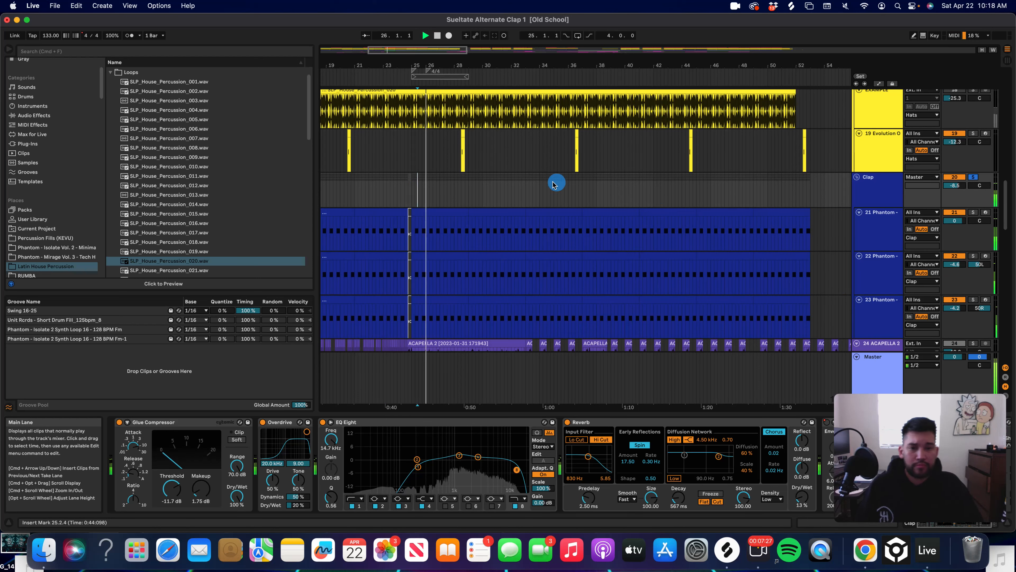
pyautogui.click(552, 153)
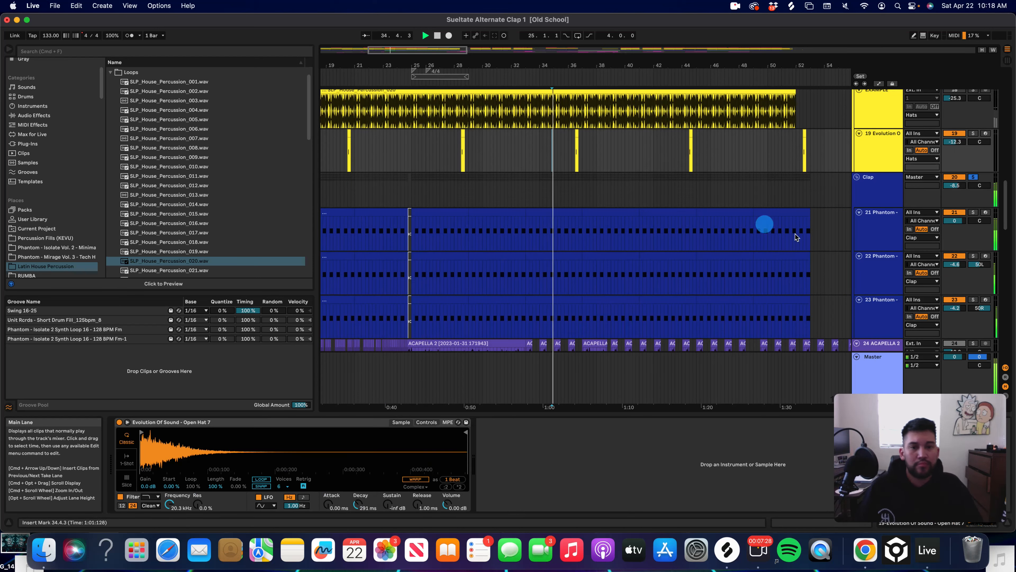
# - Stop playback, show the automation lanes and examine the Hats group's Auto Filter Frequency envelope and the percussion tracks' automation
pyautogui.click(816, 189)
pyautogui.press('-')
pyautogui.press('-')
pyautogui.press('-')
pyautogui.press('-')
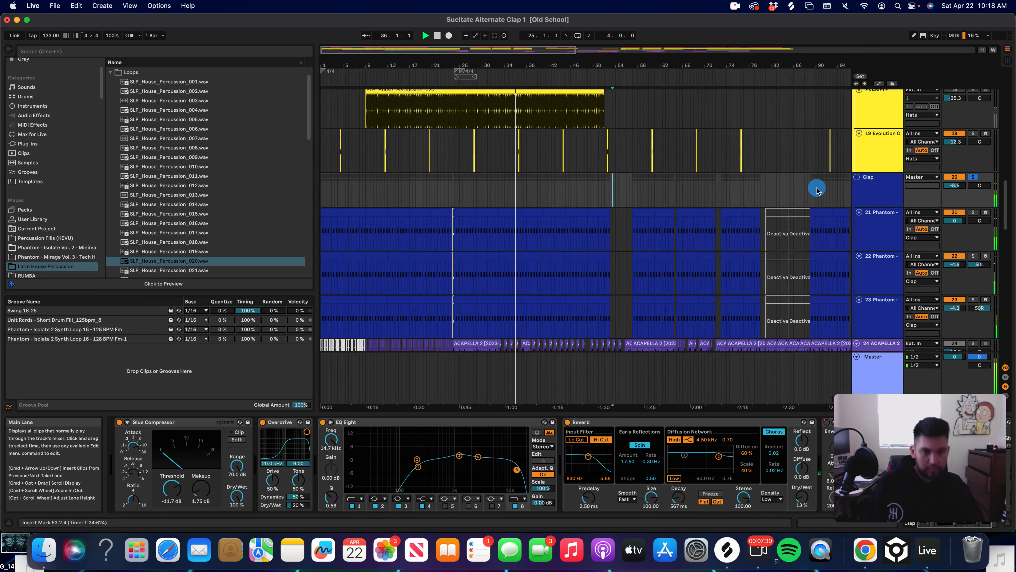
pyautogui.scroll(15, 737, 219)
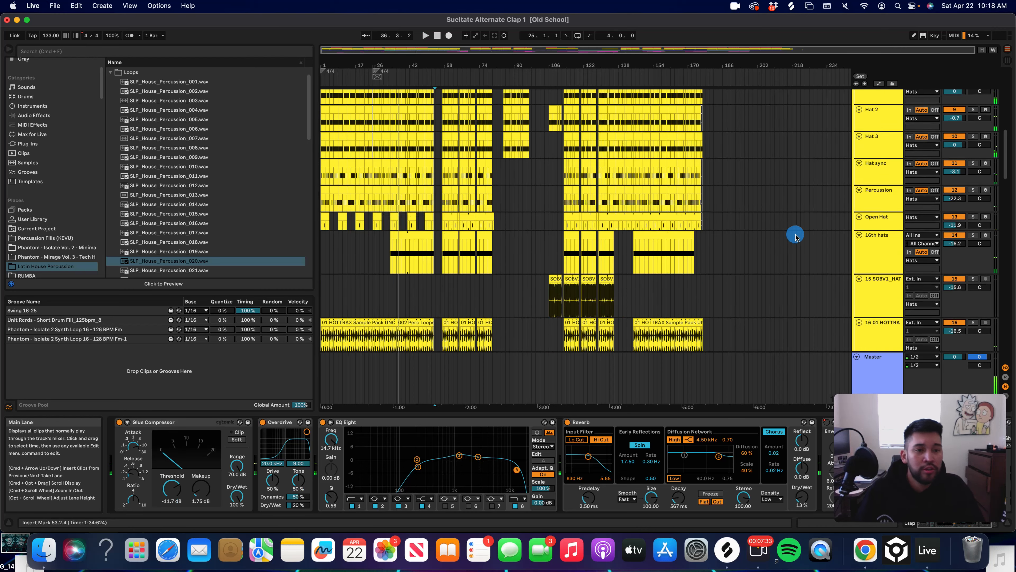
pyautogui.press('space')
pyautogui.click(878, 83)
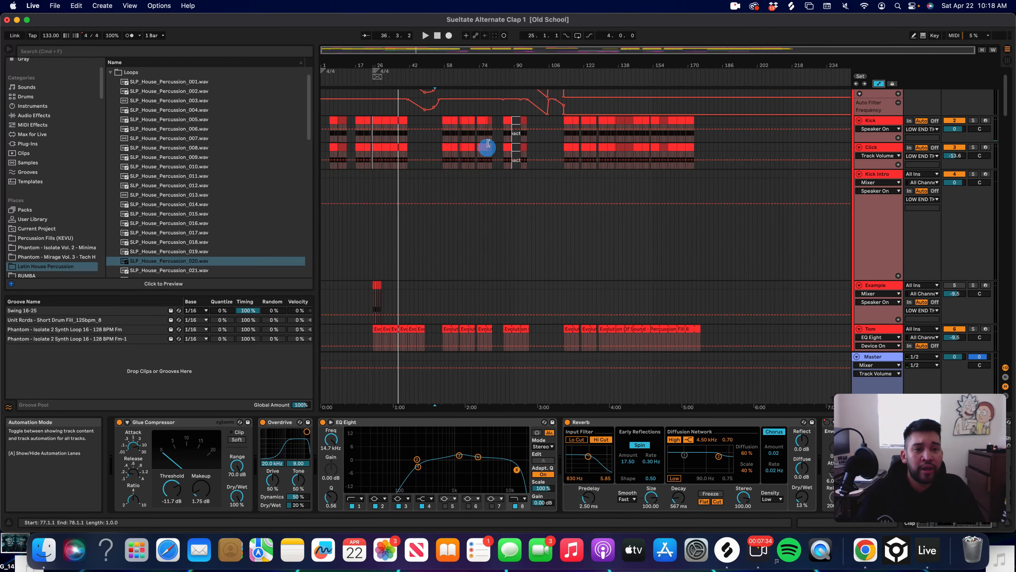
pyautogui.scroll(-10, 480, 160)
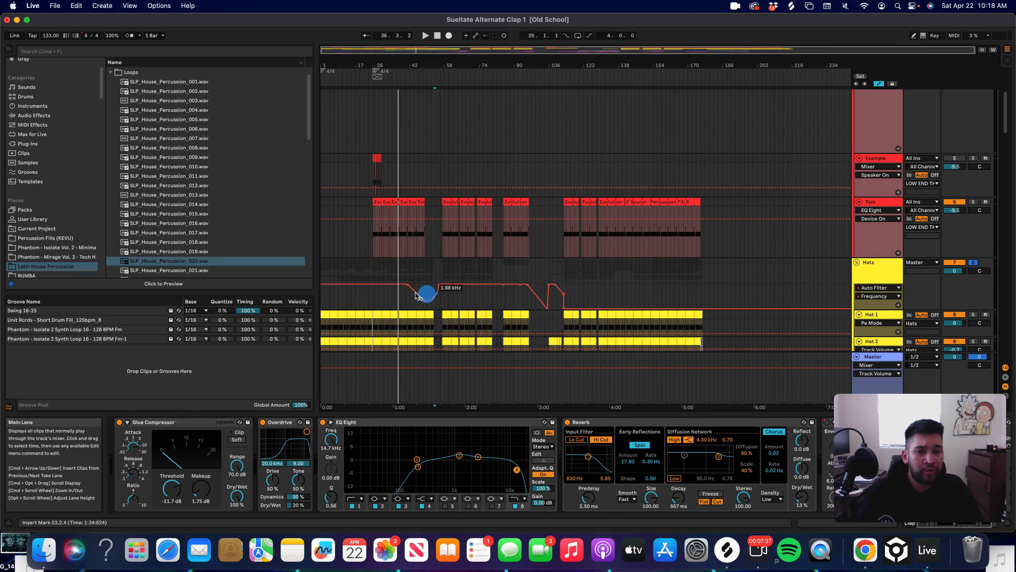
pyautogui.scroll(-15, 440, 304)
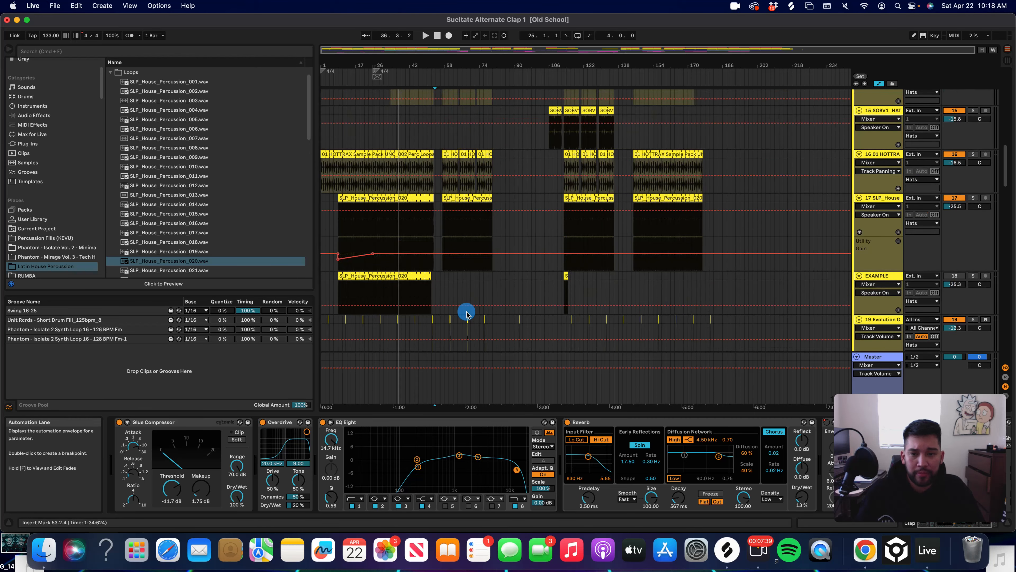
# - Audition the Hats group's Auto Filter sweep soloed around bars 49 to 56
pyautogui.scroll(12, 460, 305)
pyautogui.click(429, 168)
pyautogui.press('space')
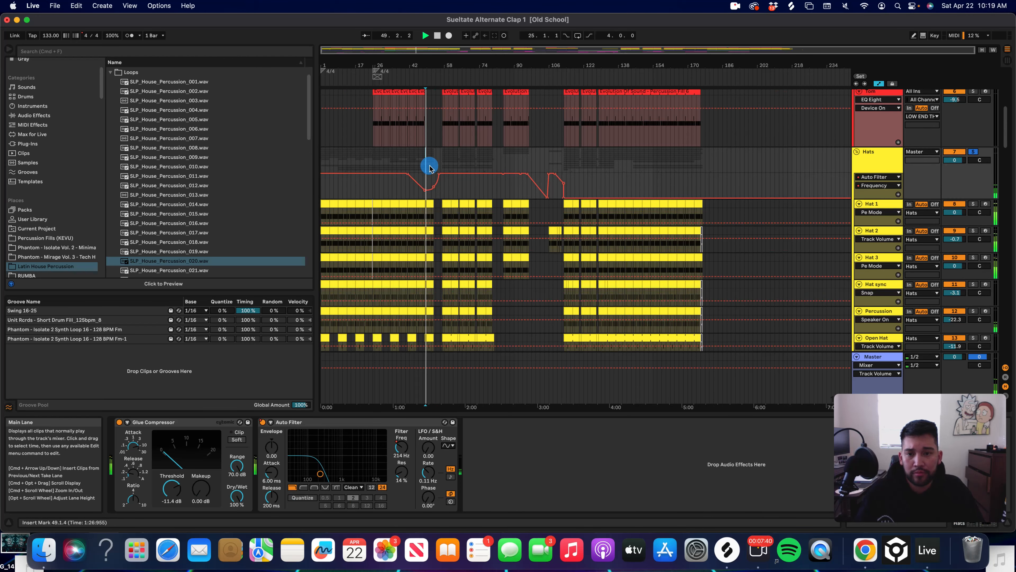
pyautogui.click(433, 168)
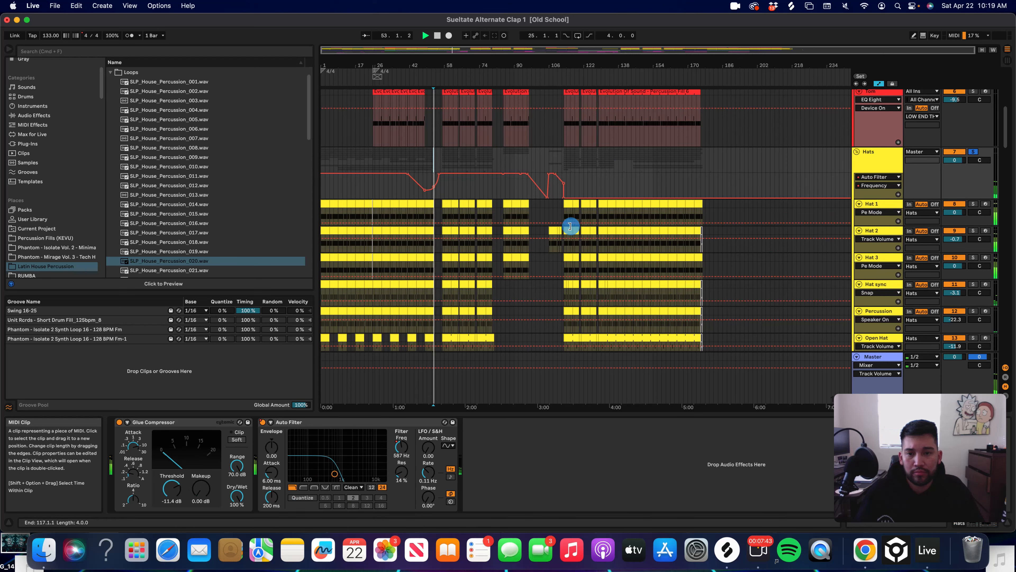
pyautogui.click(444, 150)
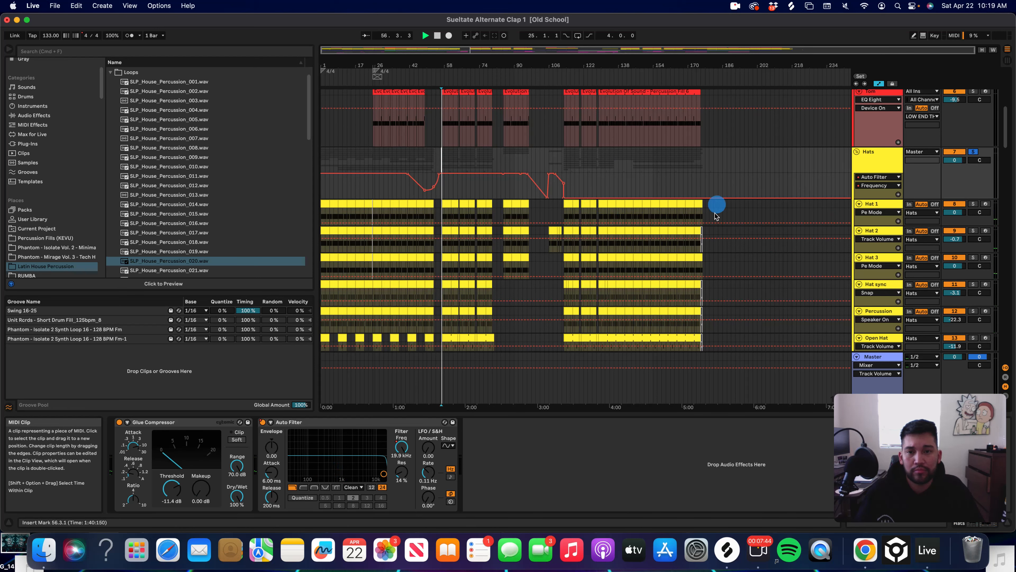
# - Unsolo the Hats and Clap groups and review the Clap group's Auto Filter Frequency automation
pyautogui.scroll(-4, 948, 213)
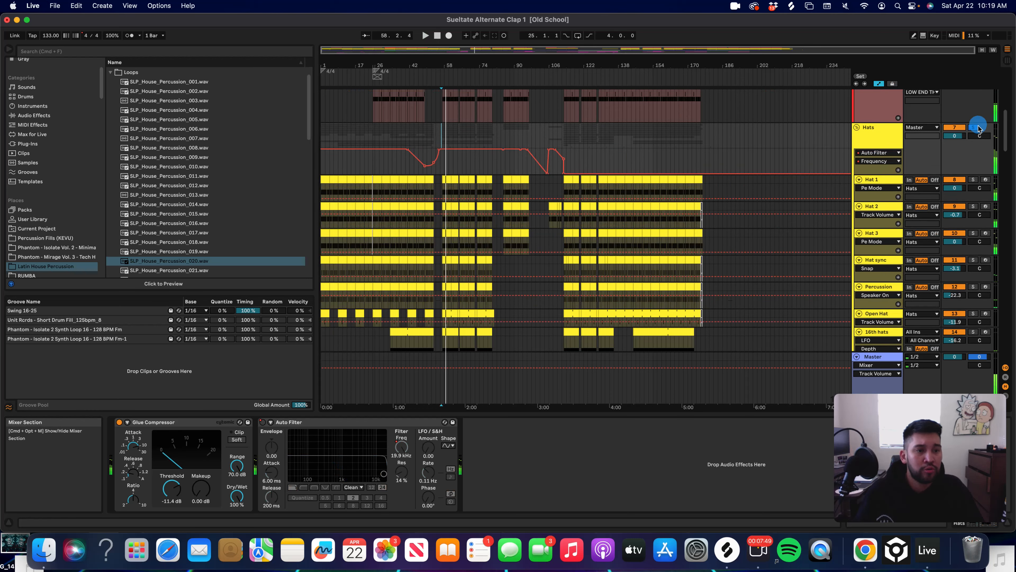
pyautogui.scroll(-6, 720, 260)
pyautogui.scroll(-10, 718, 262)
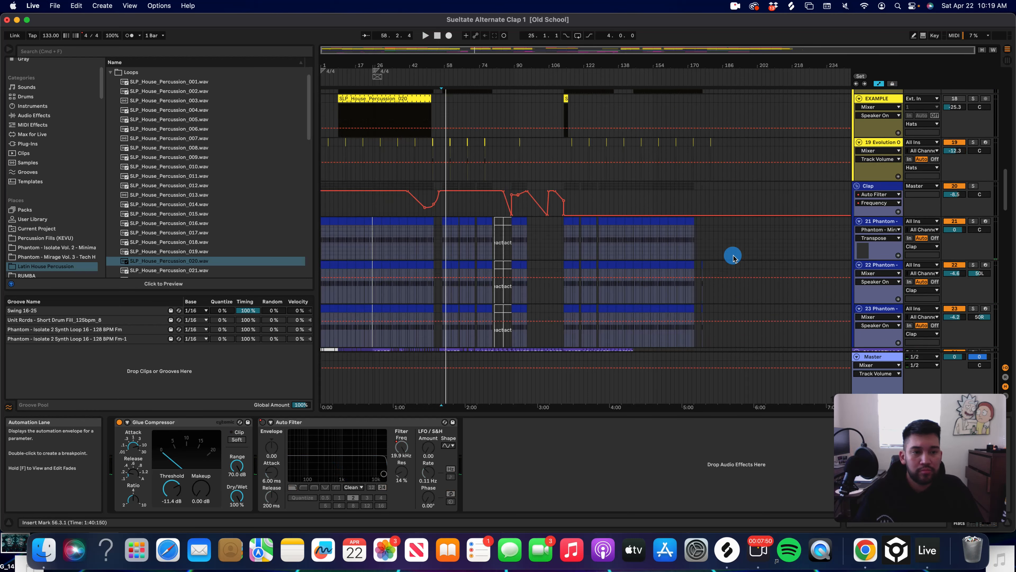
pyautogui.click(789, 187)
# - Display the Bass Kleph's Easy Wash Out "Wash Out!" automation in the ACAPELLA 2 track's main lane
pyautogui.scroll(-10, 712, 234)
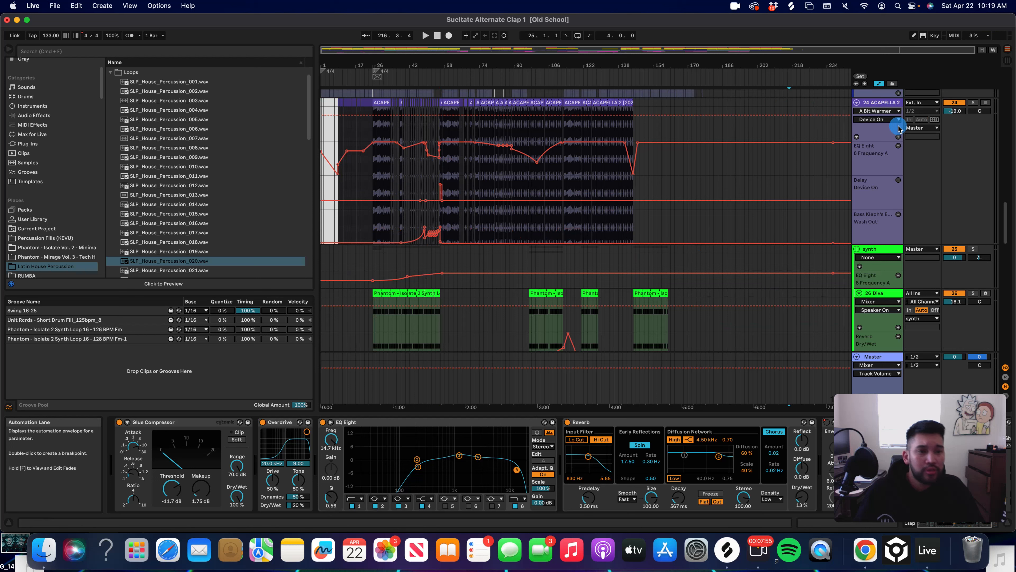
pyautogui.click(898, 121)
pyautogui.click(894, 112)
pyautogui.click(894, 112)
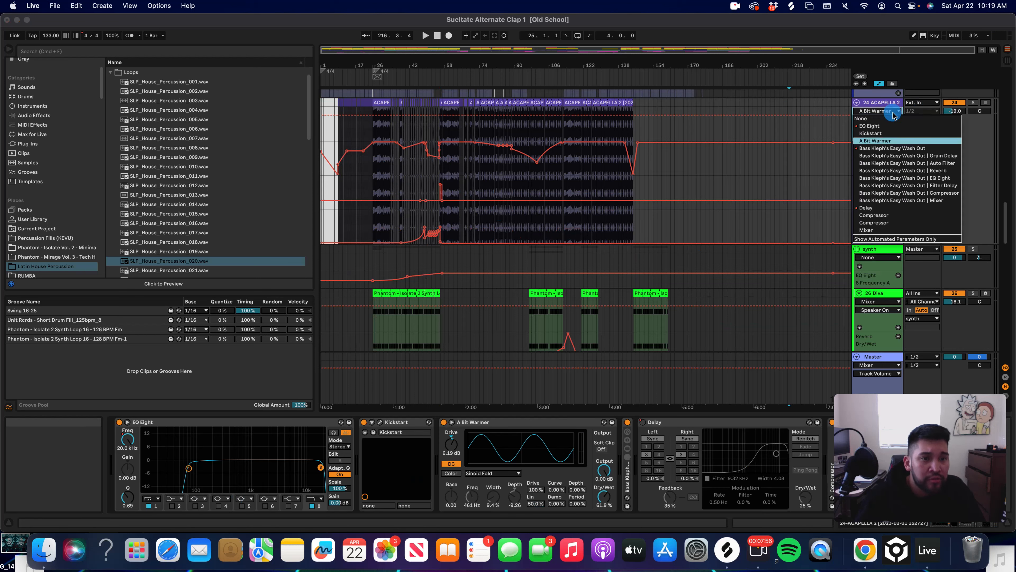
pyautogui.click(887, 148)
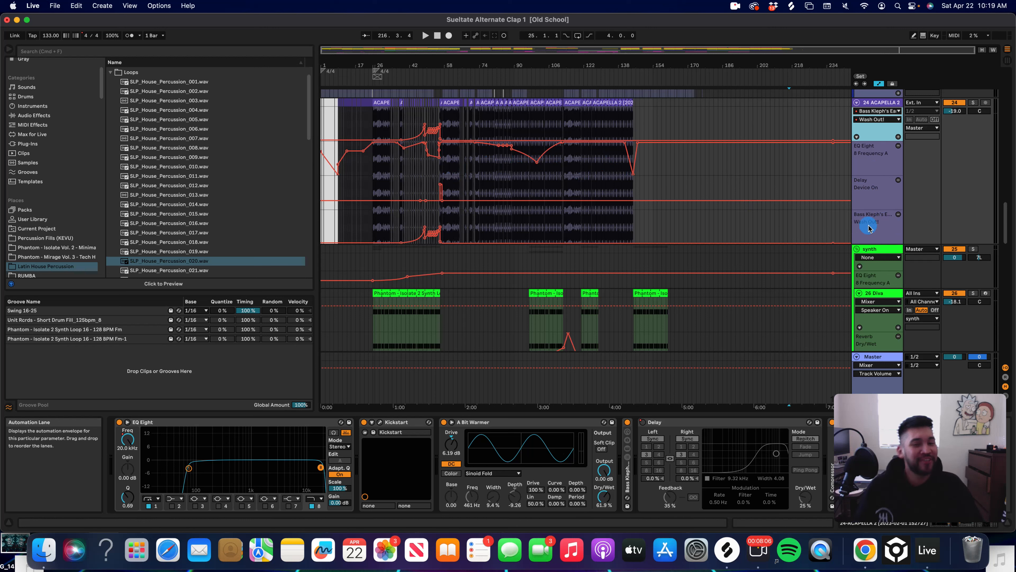
# - Solo the ACAPELLA 2 track and play its wash-out automation from about bar 48
pyautogui.click(424, 167)
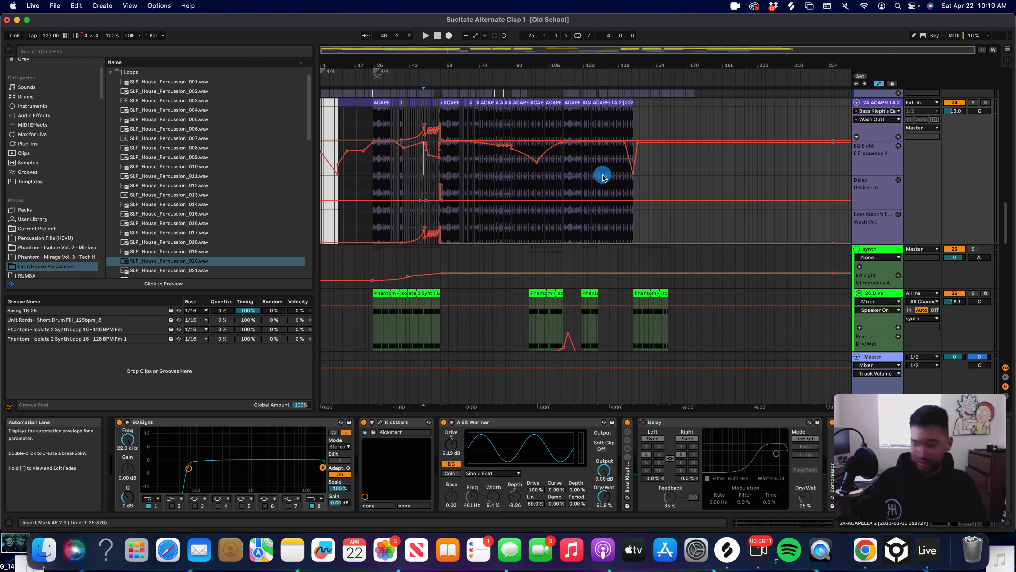
pyautogui.press('+')
pyautogui.press('+')
pyautogui.scroll(3, 474, 190)
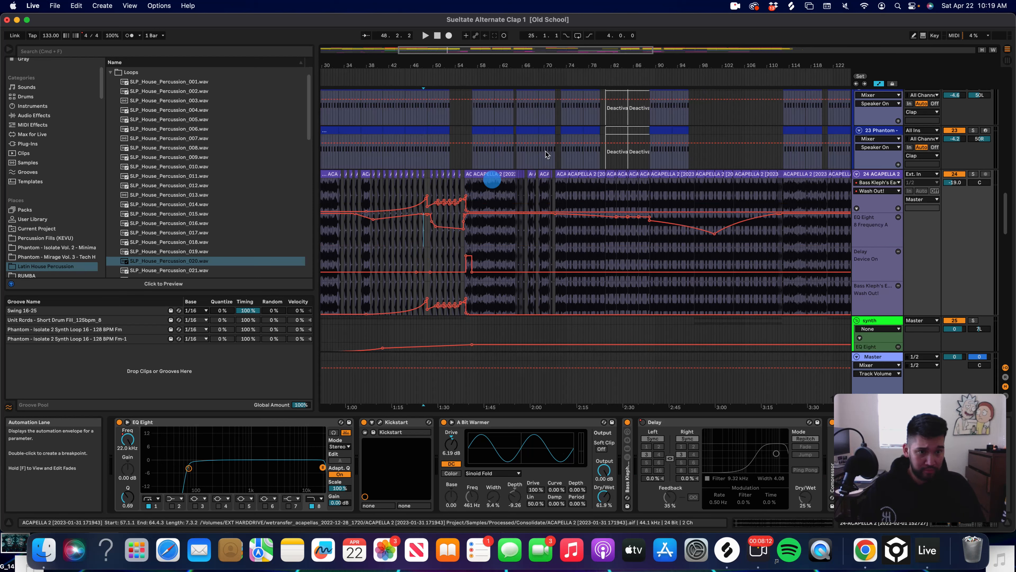
pyautogui.click(972, 173)
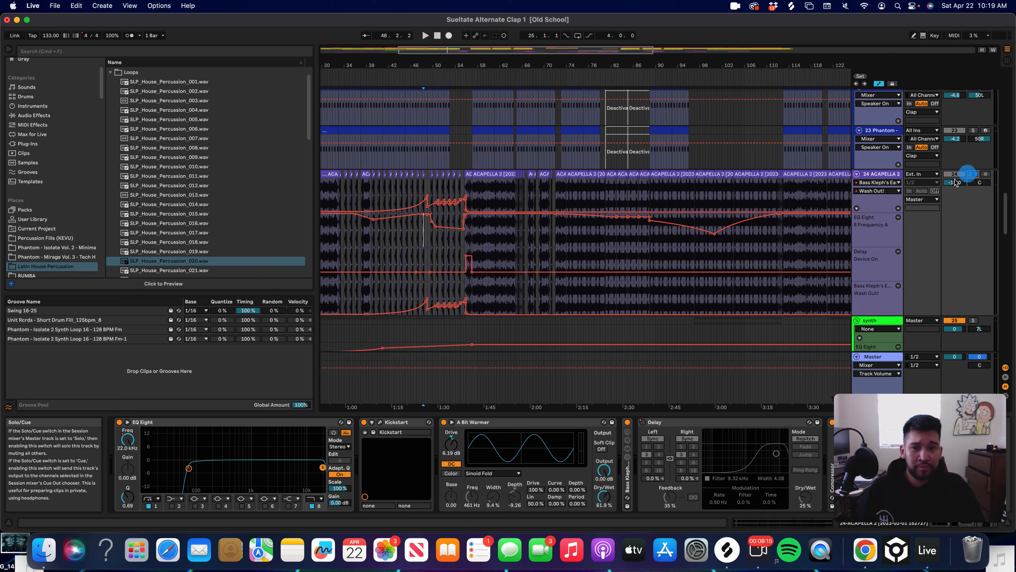
pyautogui.press('space')
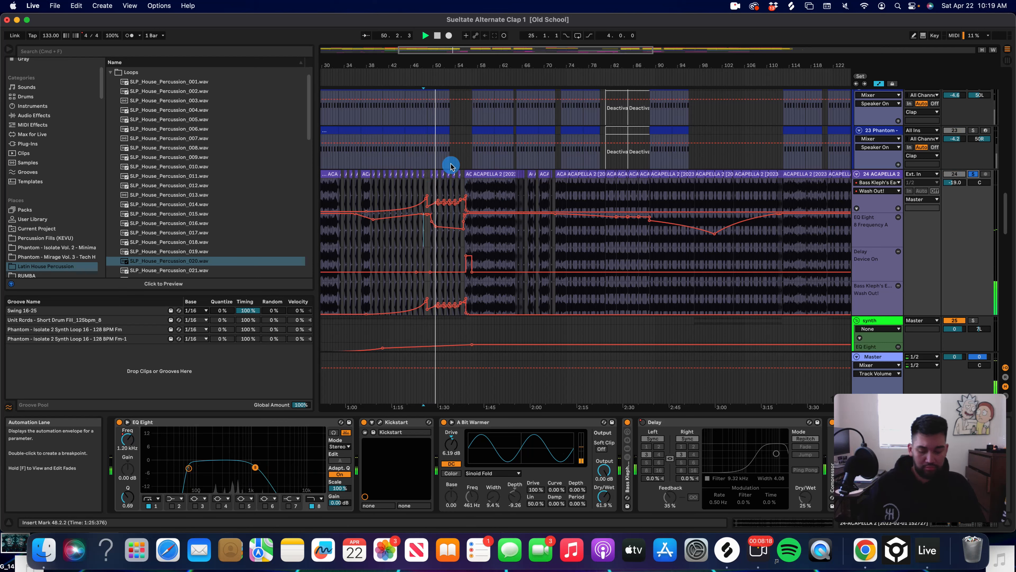
# - Audition the soloed acapella's wash-out ending and delay automation from about bar 55 into bar 57
pyautogui.click(458, 154)
pyautogui.press('+')
pyautogui.press('+')
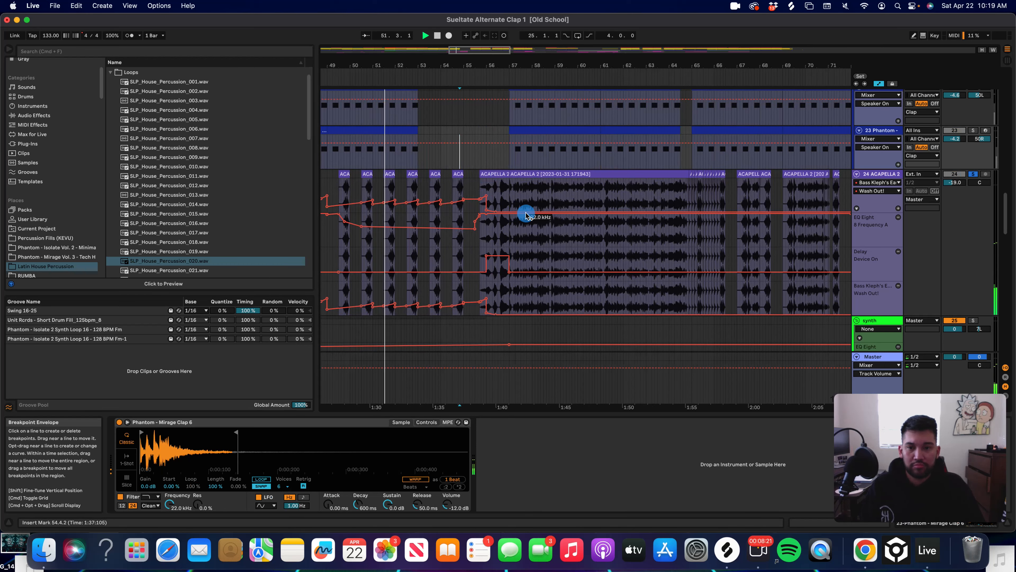
pyautogui.click(481, 159)
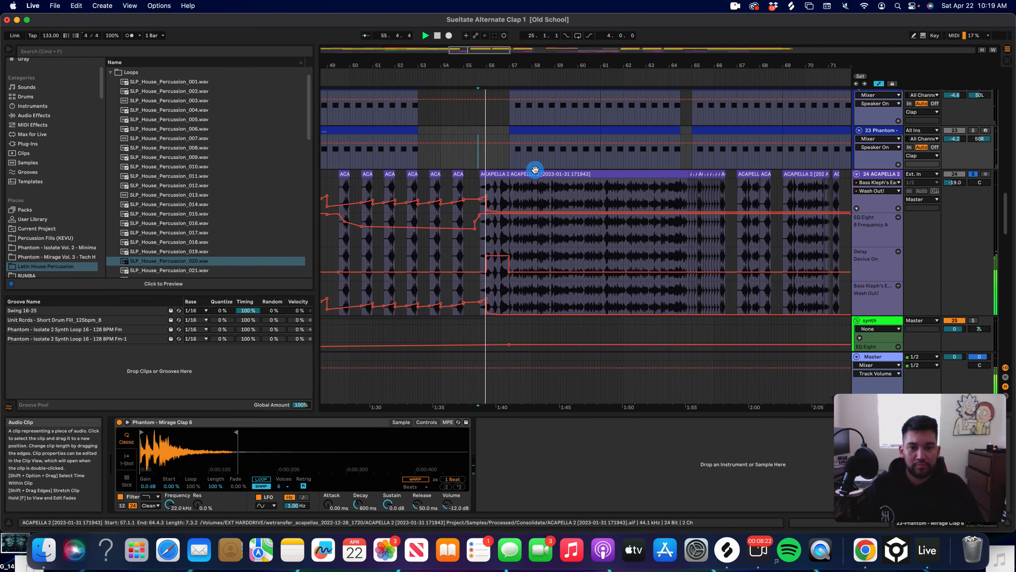
pyautogui.press('+')
pyautogui.press('+')
pyautogui.press('+')
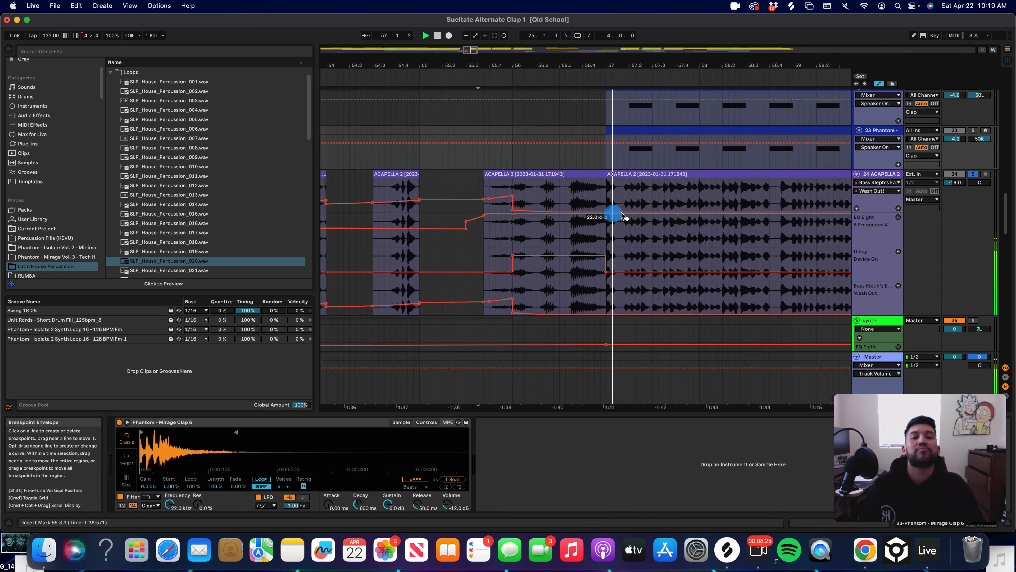
pyautogui.press('space')
# - Try starting the acapella clip that ends at bar 57 earlier, at 55.1.3, audition it, and undo the change
pyautogui.click(533, 173)
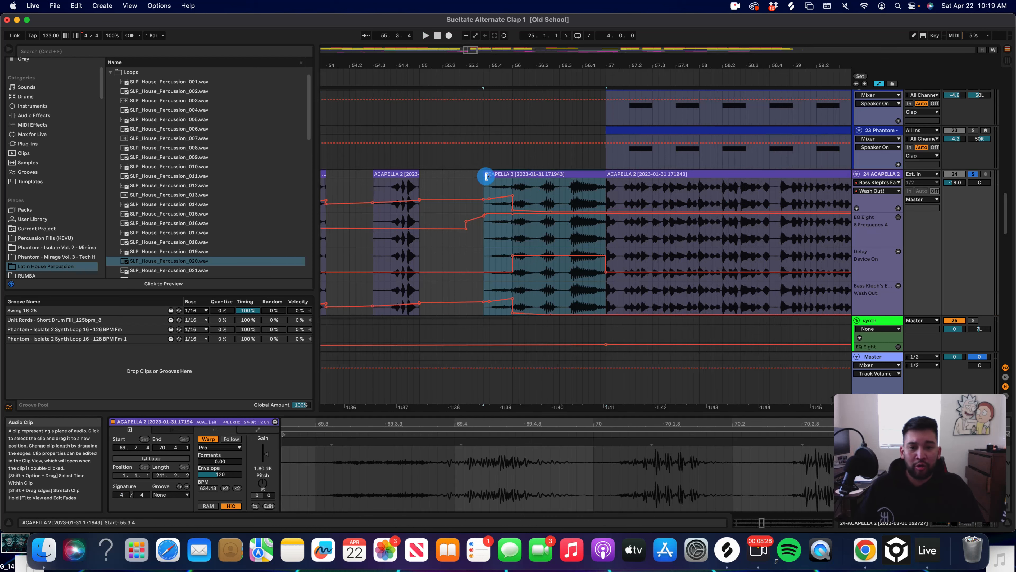
pyautogui.moveTo(484, 176); pyautogui.dragTo(432, 177)
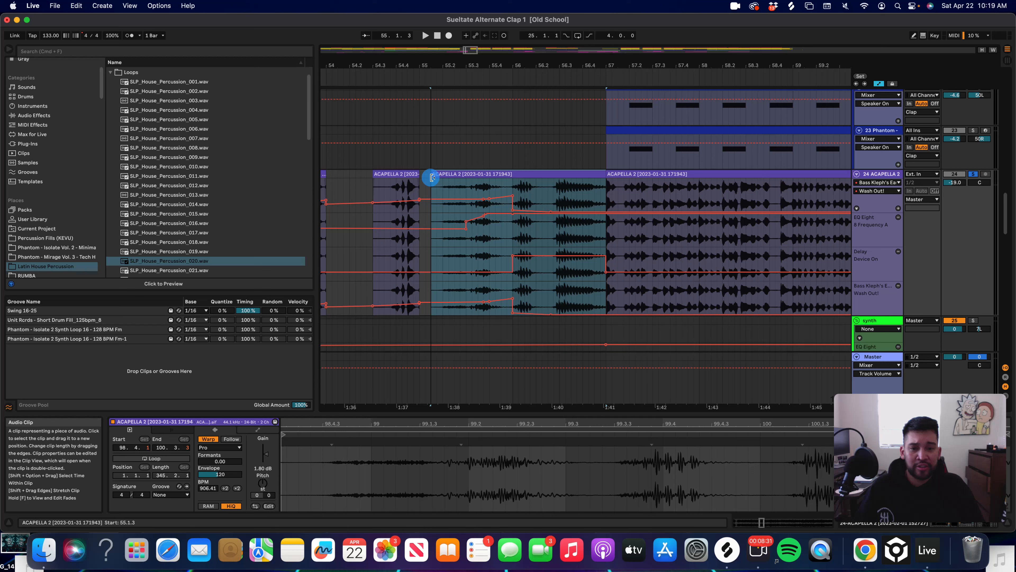
pyautogui.click(576, 190)
pyautogui.press('space')
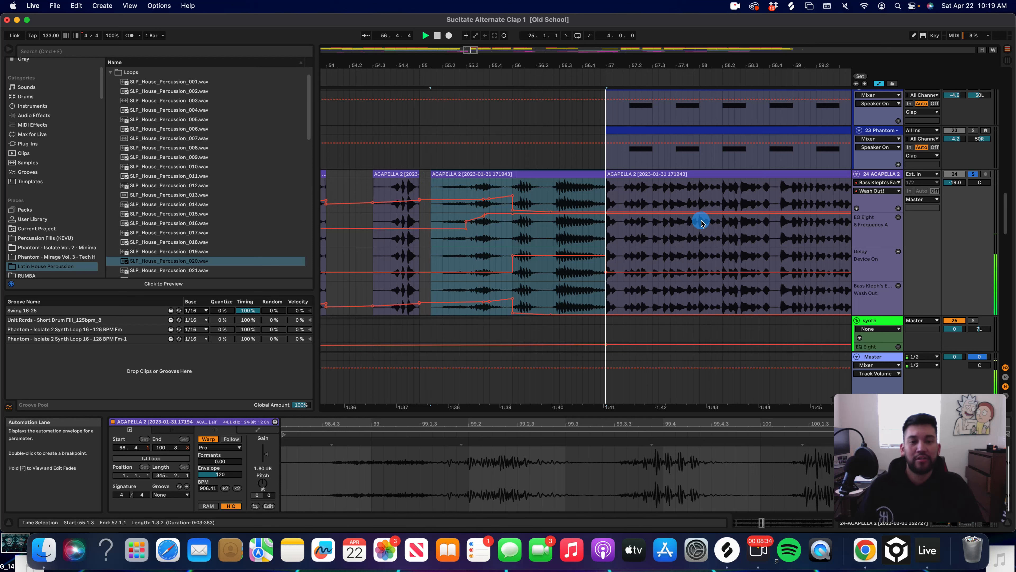
pyautogui.press('super+z')
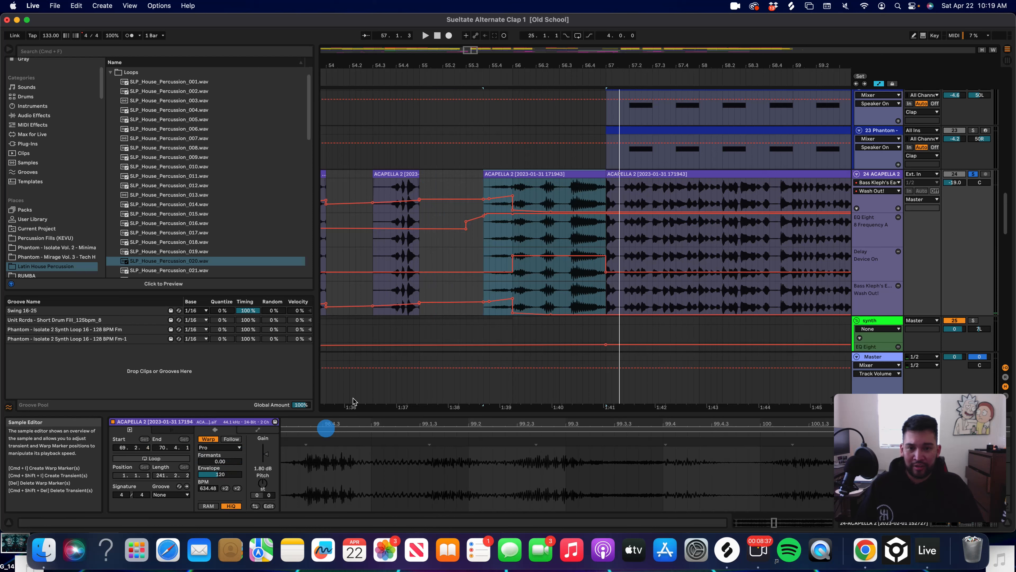
# - Try the Texture warp mode on the acapella clip that leads into bar 57 and undo it
pyautogui.click(221, 447)
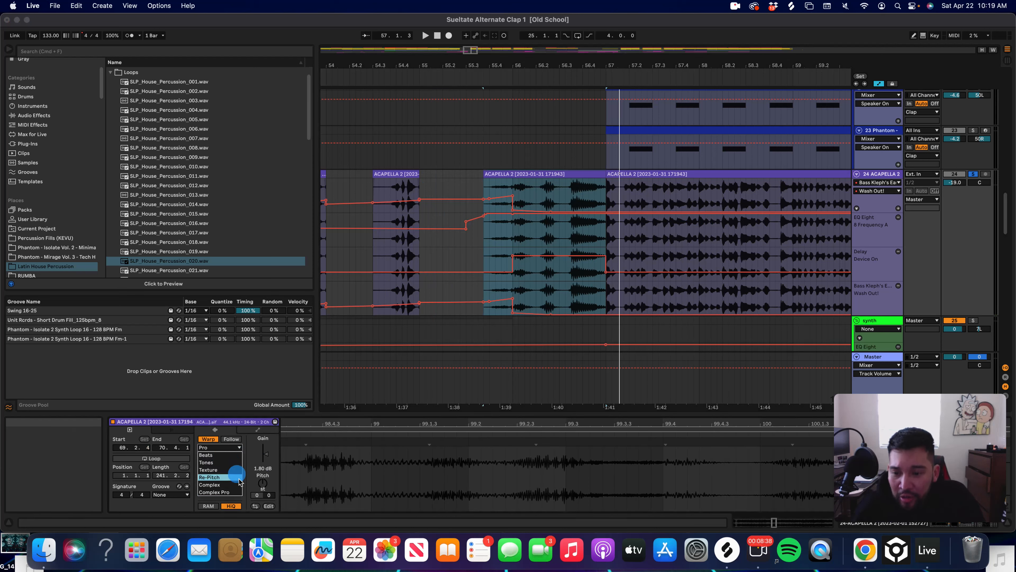
pyautogui.click(228, 472)
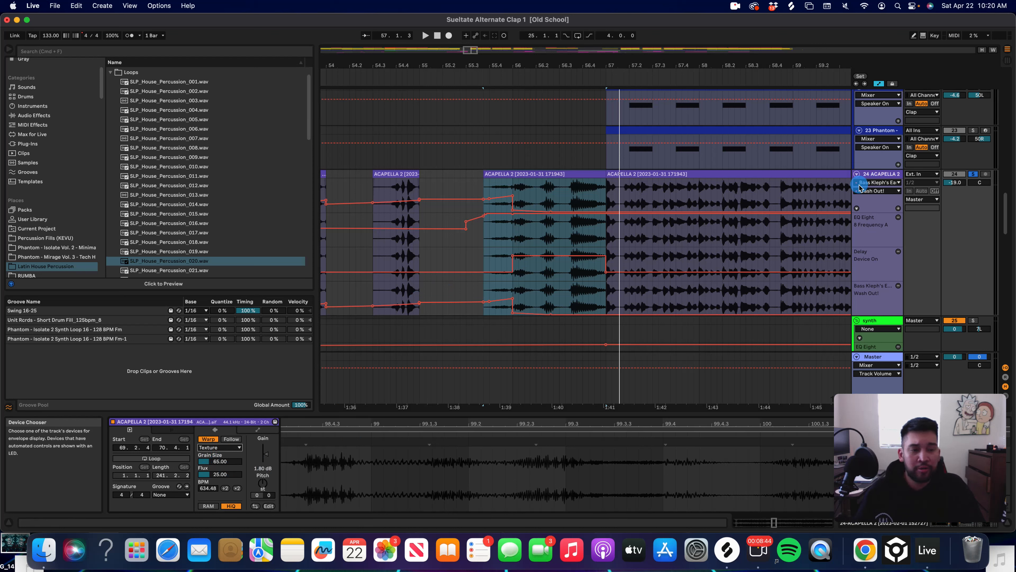
pyautogui.press('super+z')
# - Unsolo the ACAPELLA 2 track and play the transition into bar 57 in the full mix
pyautogui.click(973, 173)
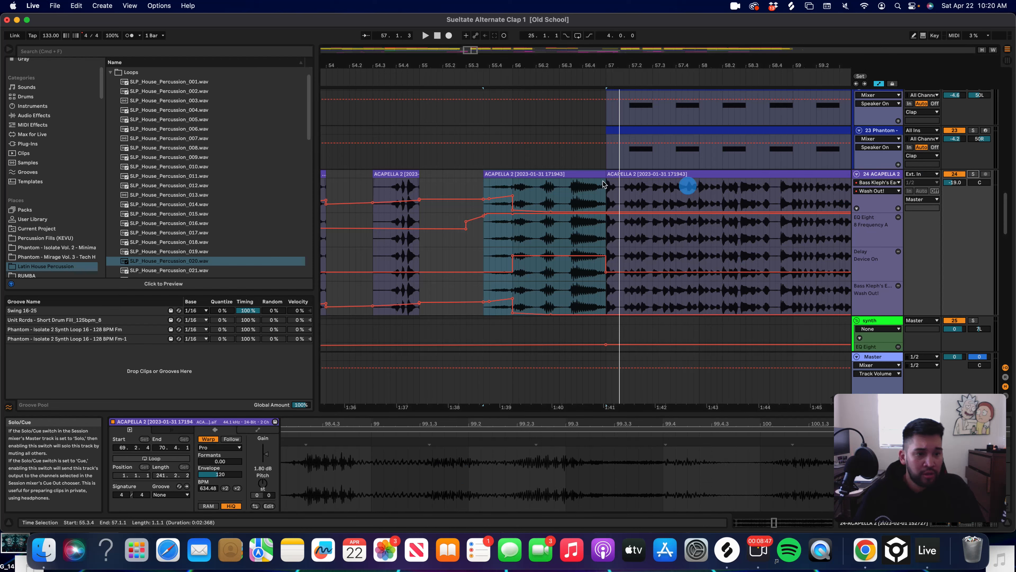
pyautogui.press('space')
pyautogui.scroll(-5, 654, 253)
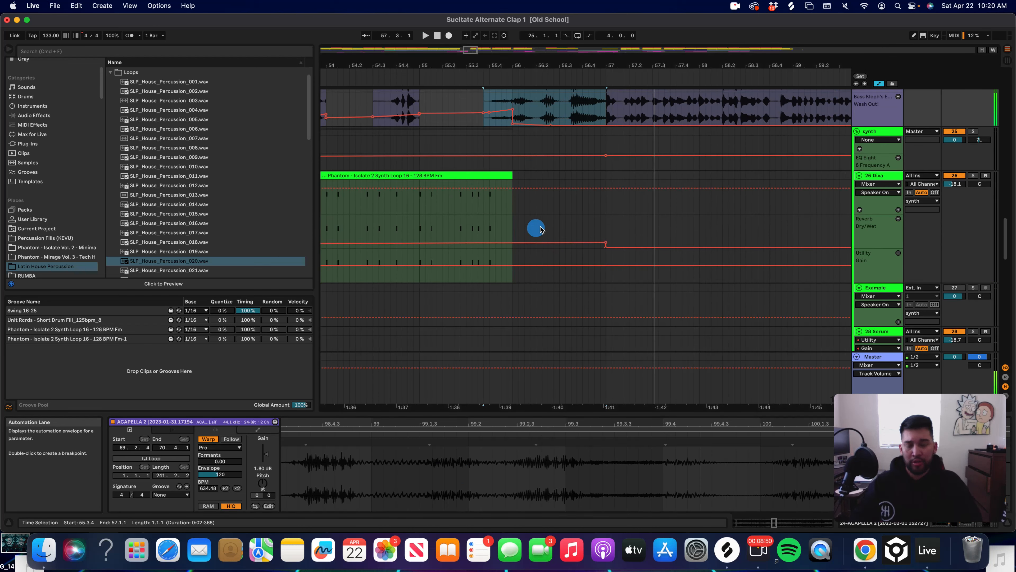
# - Hide the automation lanes and put the insert marker at 25.1.1, where the Diva and Example synth clips begin
pyautogui.click(540, 211)
pyautogui.press('-')
pyautogui.press('-')
pyautogui.press('-')
pyautogui.press('-')
pyautogui.press('-')
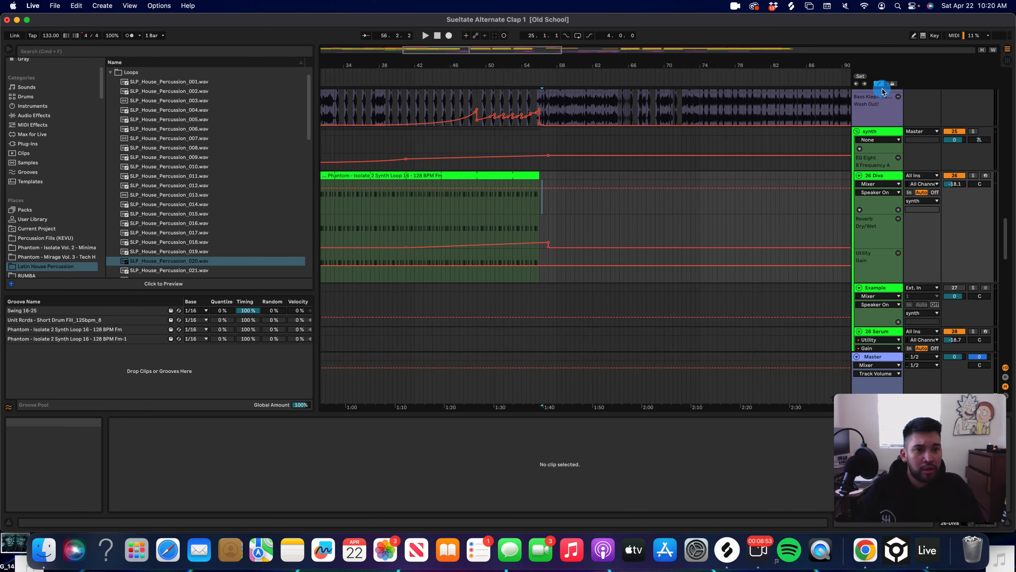
pyautogui.click(879, 83)
pyautogui.press('-')
pyautogui.press('-')
pyautogui.click(373, 164)
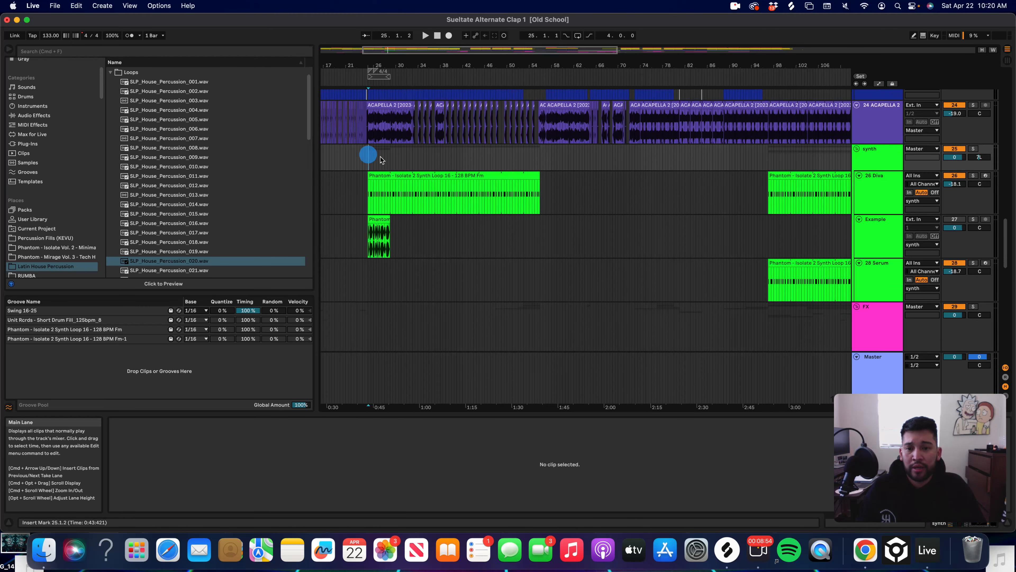
pyautogui.press('+')
pyautogui.press('+')
pyautogui.press('+')
pyautogui.press('+')
pyautogui.press('+')
pyautogui.press('+')
pyautogui.click(362, 159)
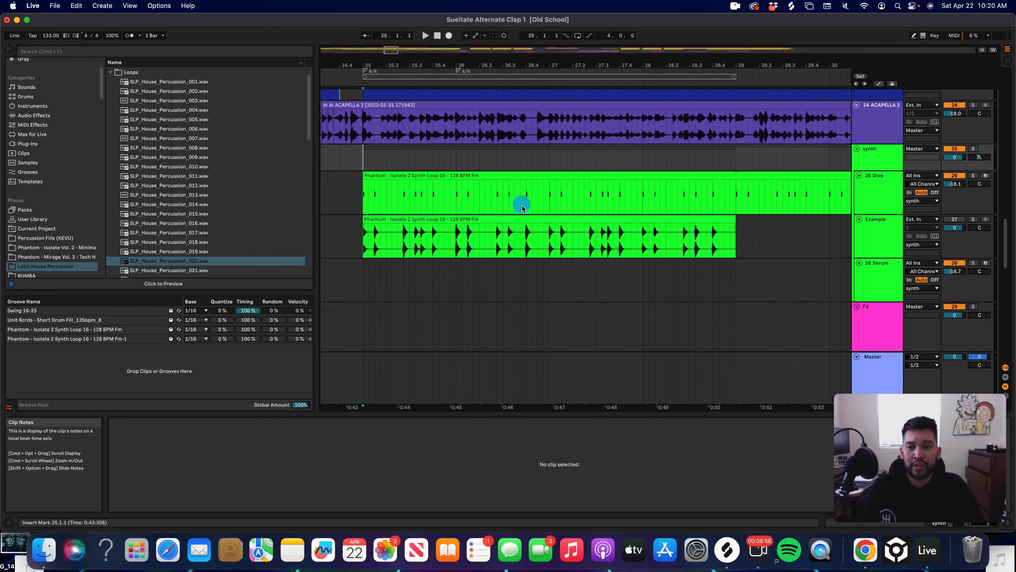
pyautogui.scroll(-1, 522, 208)
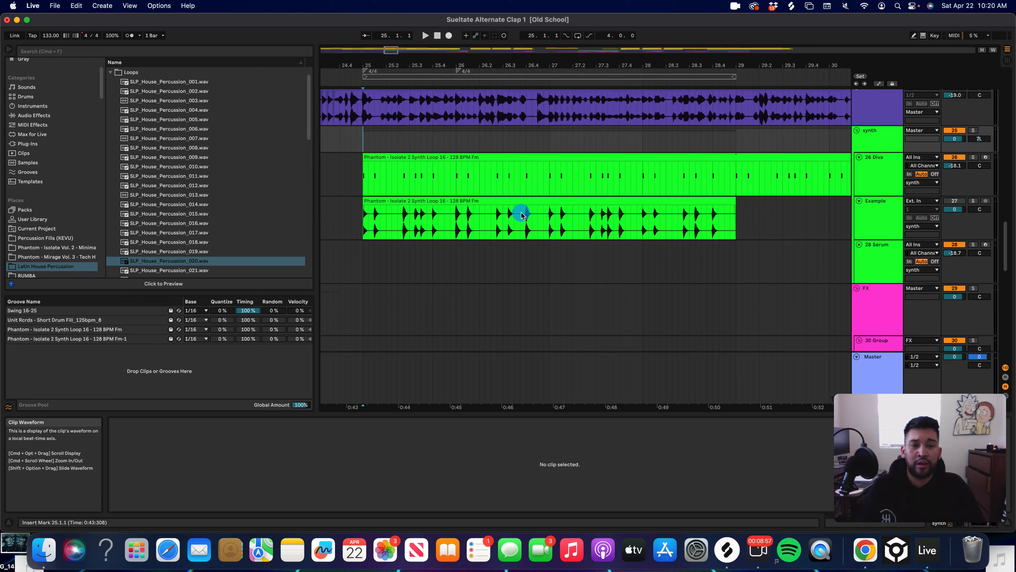
# - Solo the Example track and place Phantom - Isolate 2 Synth Loop 16 - 128 BPM Fm.wav on it at bar 25
pyautogui.click(970, 201)
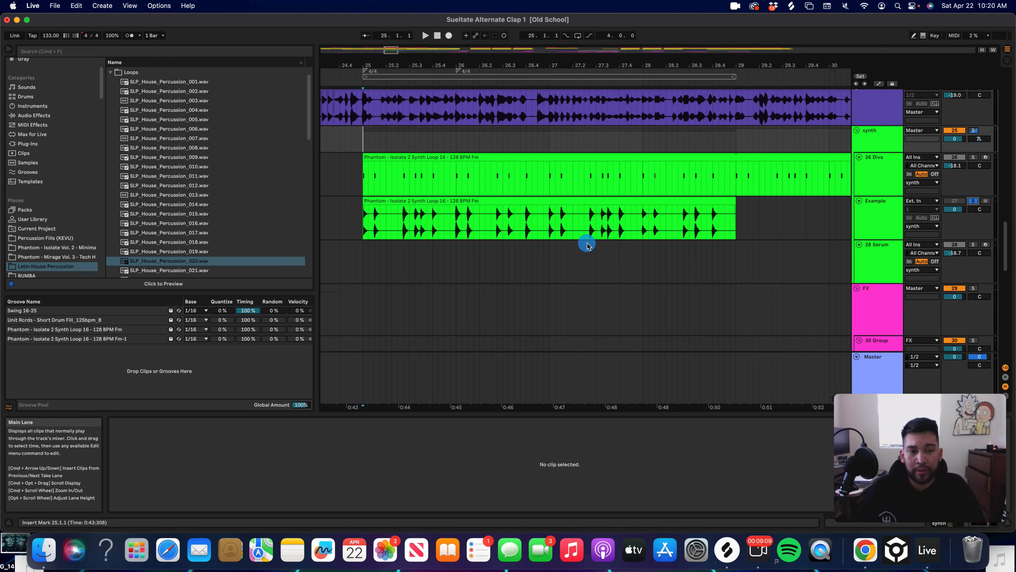
pyautogui.click(89, 248)
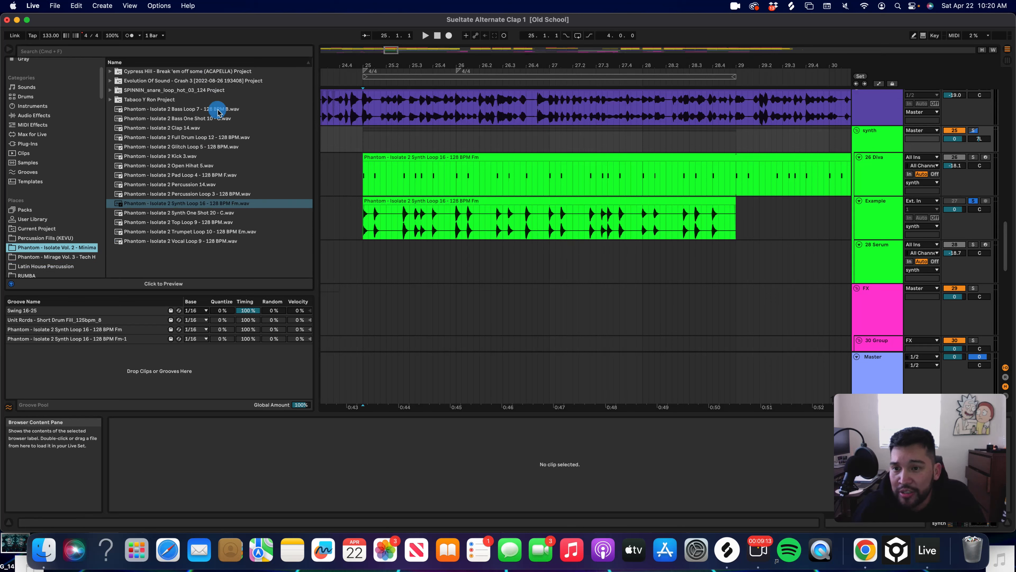
pyautogui.moveTo(202, 208); pyautogui.dragTo(365, 213)
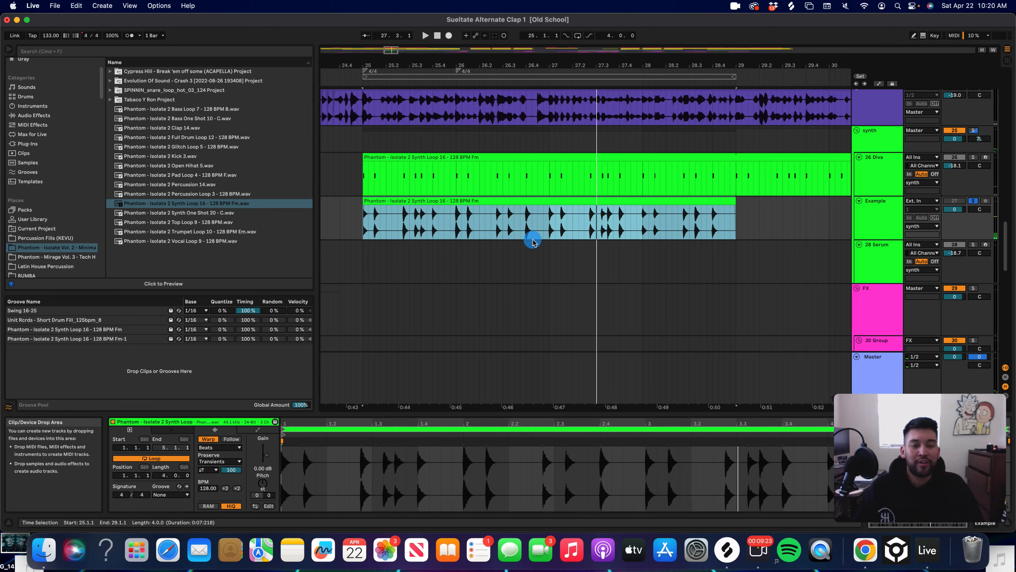
# - Extend the synth loop clip on the Example track to about 55.3.1
pyautogui.click(748, 244)
pyautogui.press('-')
pyautogui.press('-')
pyautogui.press('-')
pyautogui.press('-')
pyautogui.press('-')
pyautogui.press('-')
pyautogui.press('-')
pyautogui.press('-')
pyautogui.press('-')
pyautogui.press('-')
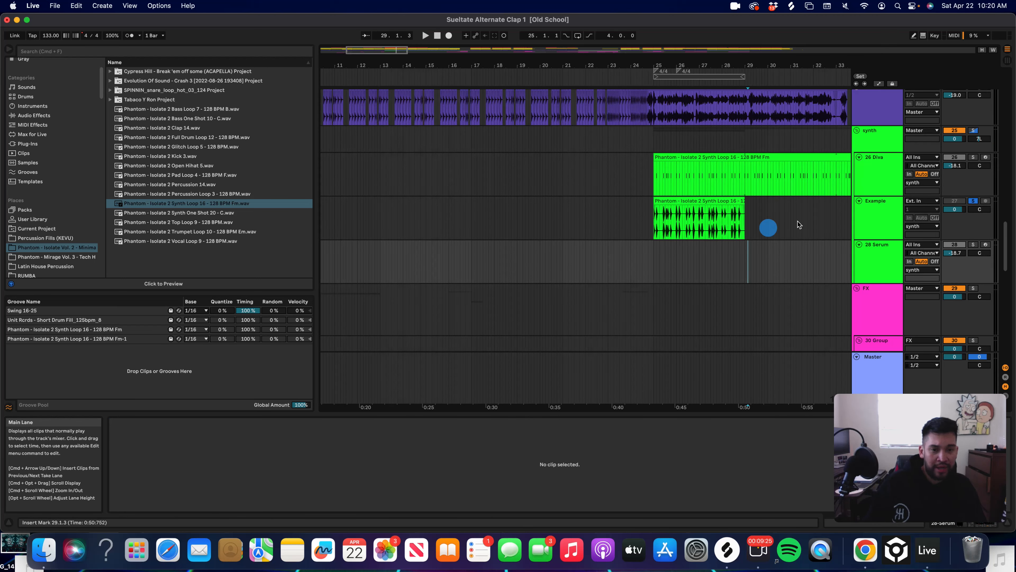
pyautogui.click(474, 200)
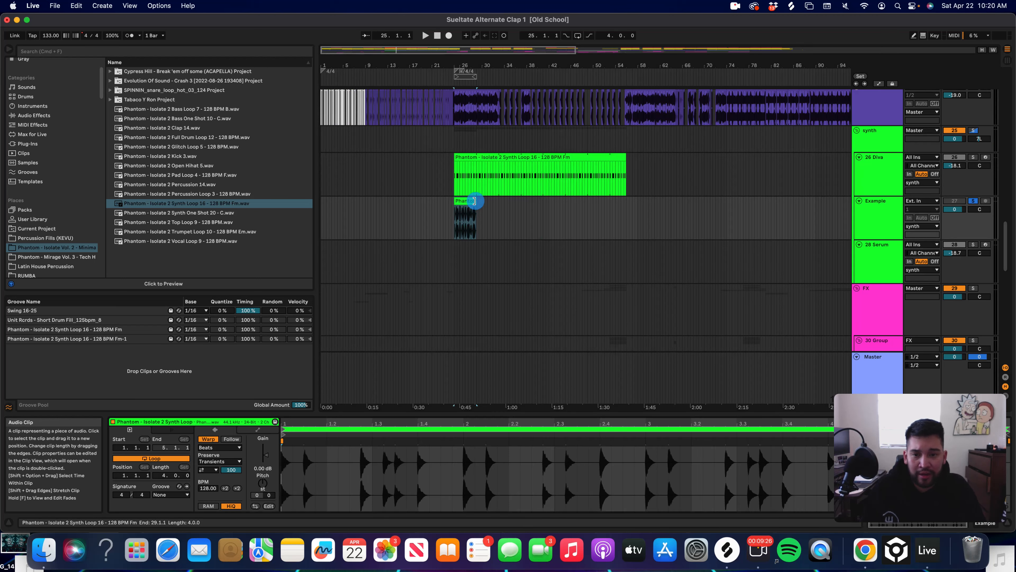
pyautogui.moveTo(484, 201); pyautogui.dragTo(623, 200)
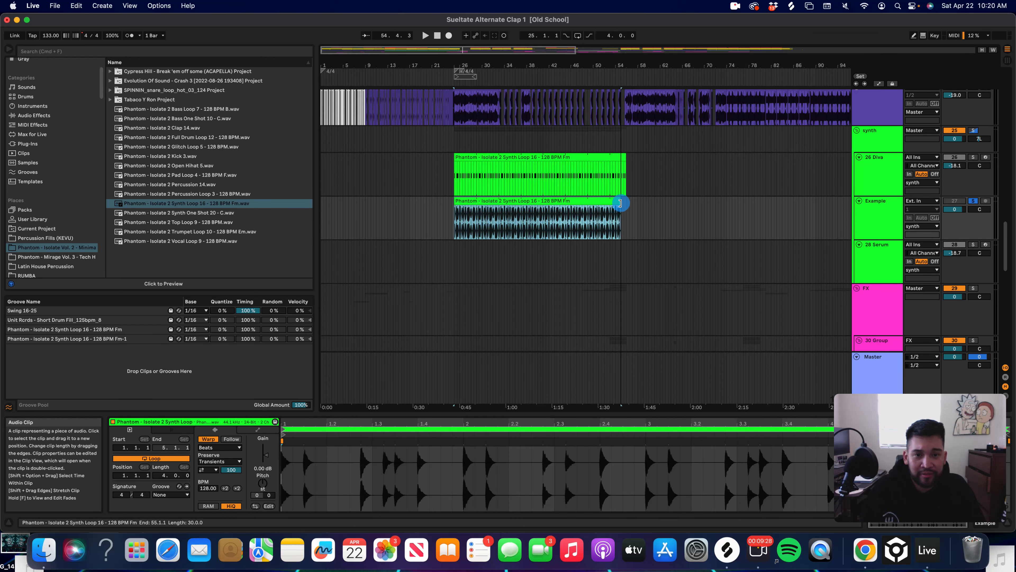
# - Deactivate the Diva track, activate the Example track, and set its volume to -19.0 dB during playback from about bar 40
pyautogui.click(541, 214)
pyautogui.press('space')
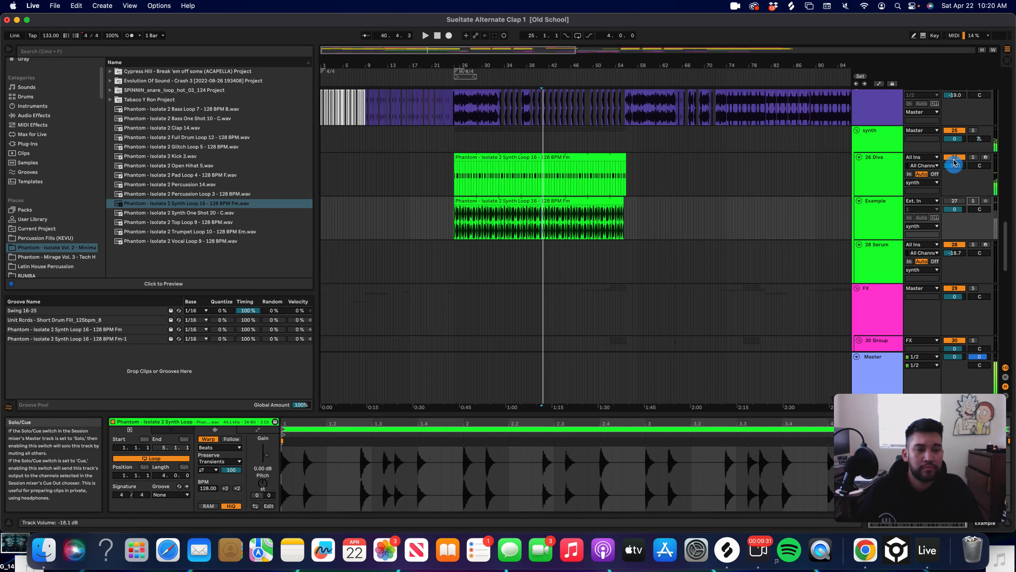
pyautogui.click(955, 151)
pyautogui.click(955, 157)
pyautogui.click(963, 200)
pyautogui.press('space')
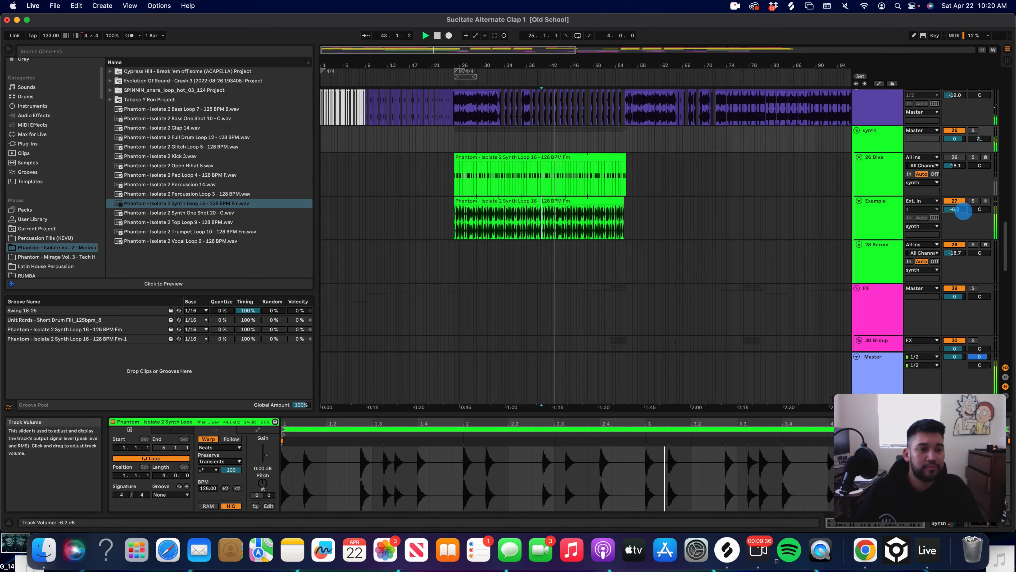
pyautogui.moveTo(963, 211); pyautogui.dragTo(962, 212)
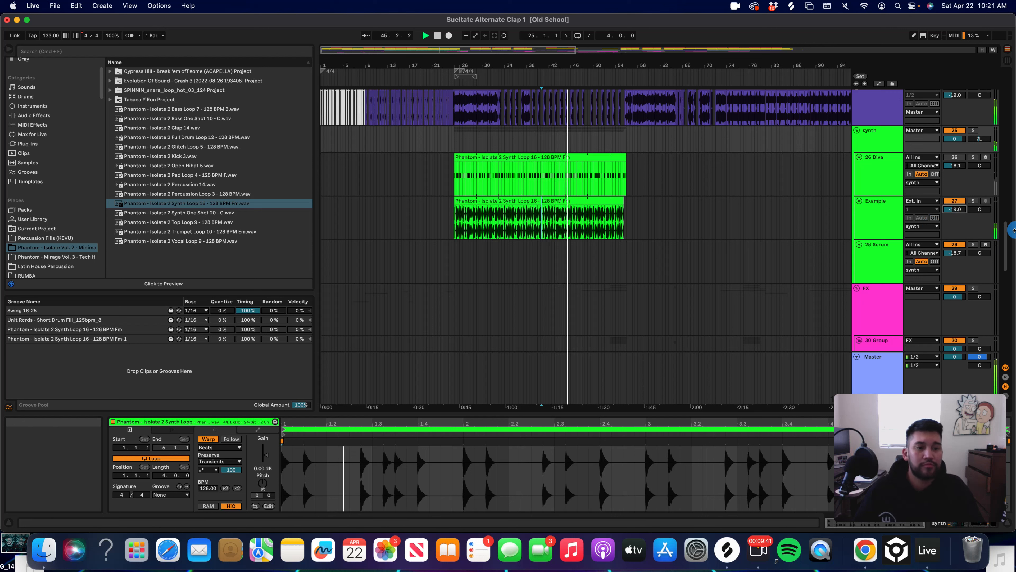
# - Reactivate the Diva track, deactivate the Example track to compare the two synths, and stop playback
pyautogui.click(962, 156)
pyautogui.click(962, 202)
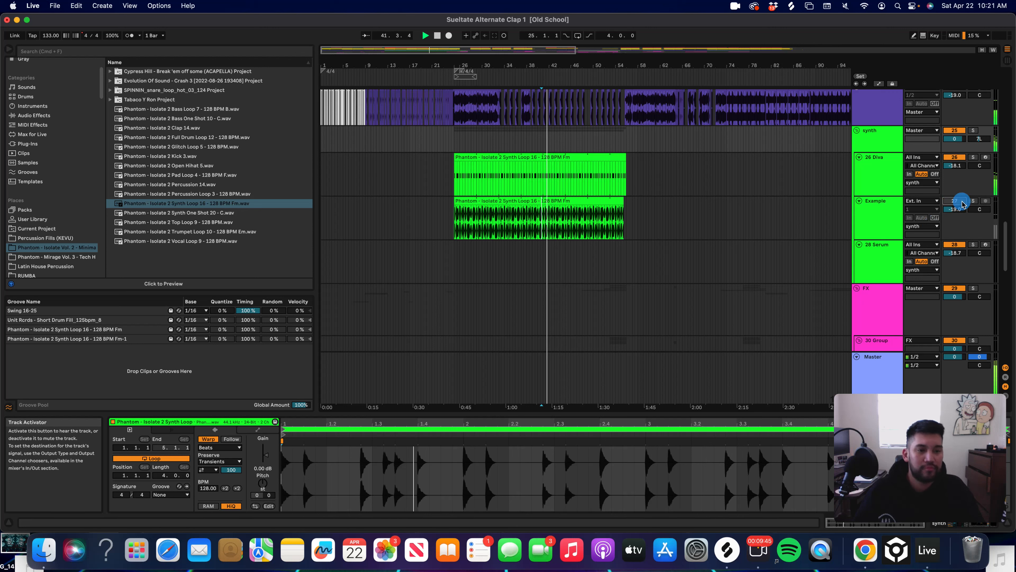
pyautogui.press('space')
# - Extract the groove from the synth loop clip on the Example track into the Groove Pool
pyautogui.rightClick(522, 201)
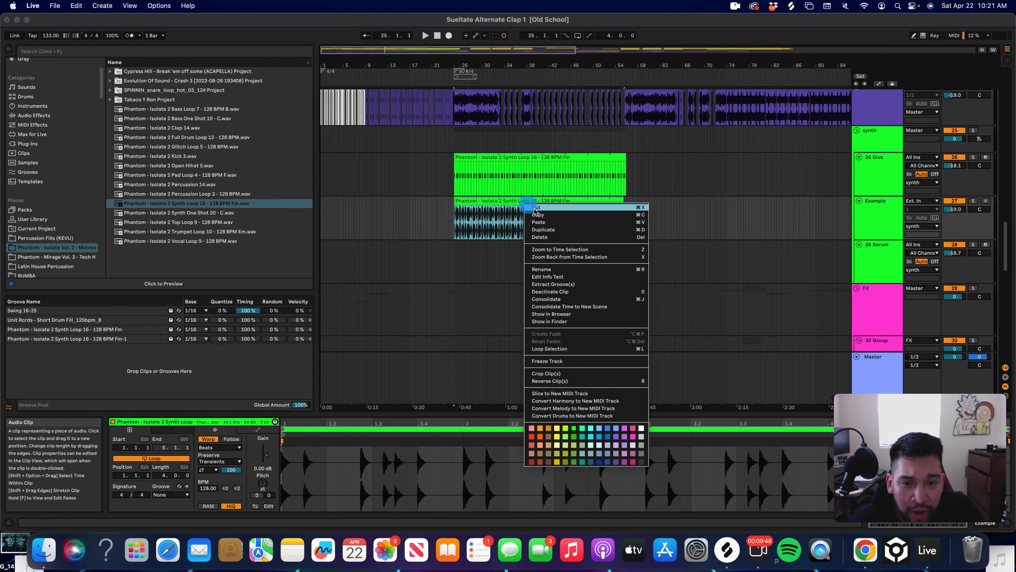
pyautogui.click(590, 284)
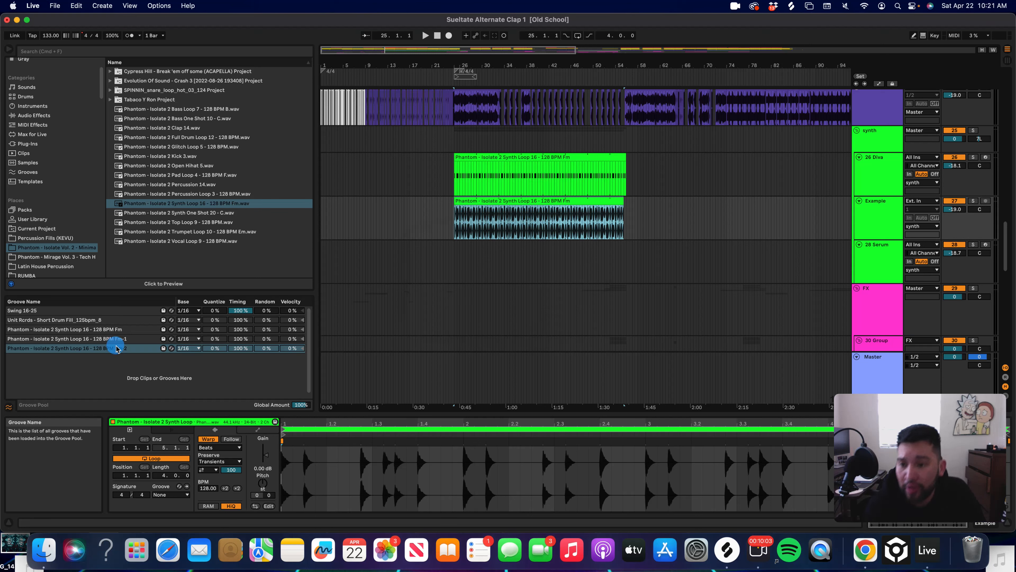
pyautogui.click(462, 169)
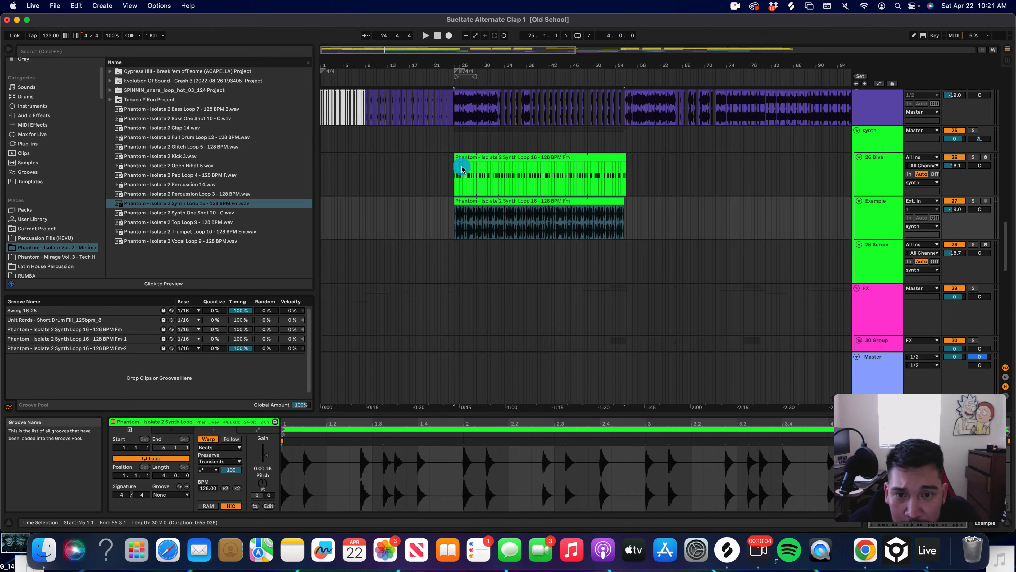
# - Solo the Diva track and open its Diva synth plug-in window
pyautogui.click(968, 158)
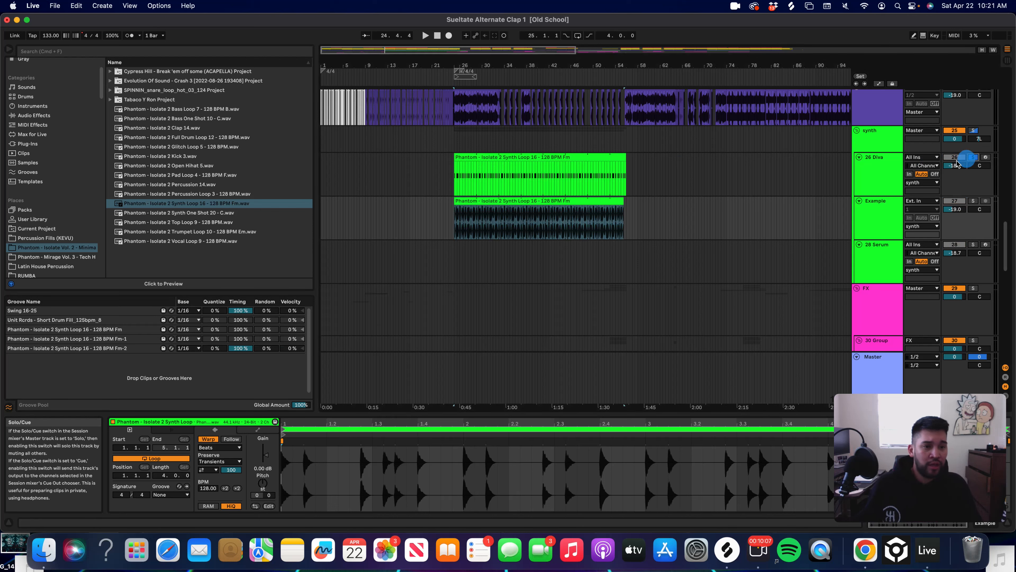
pyautogui.click(883, 177)
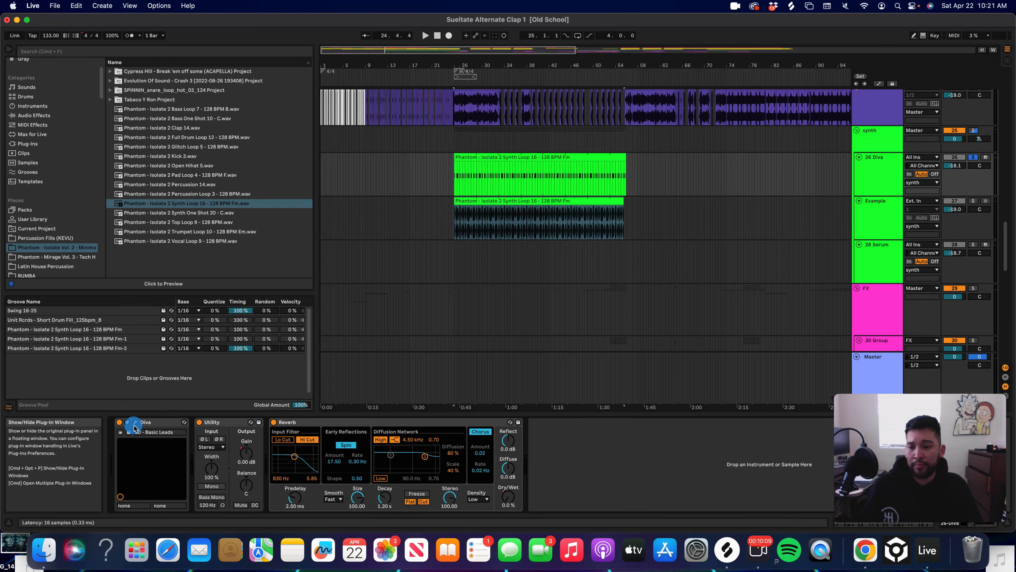
pyautogui.click(135, 424)
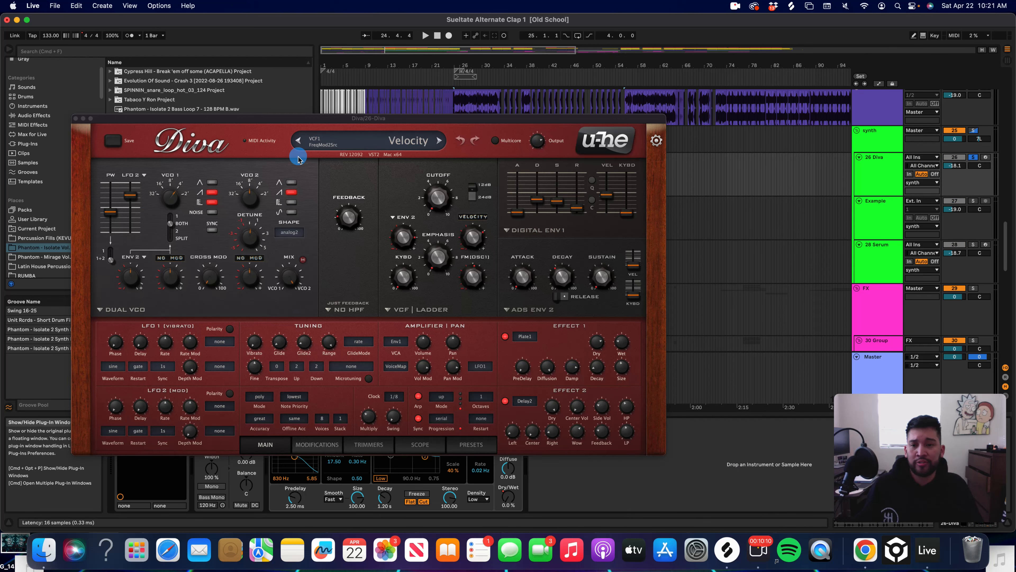
# - Move the Diva window clear of the clips and play the soloed Diva part from about bars 25, 40 and 51
pyautogui.moveTo(376, 126); pyautogui.dragTo(328, 245)
pyautogui.click(486, 160)
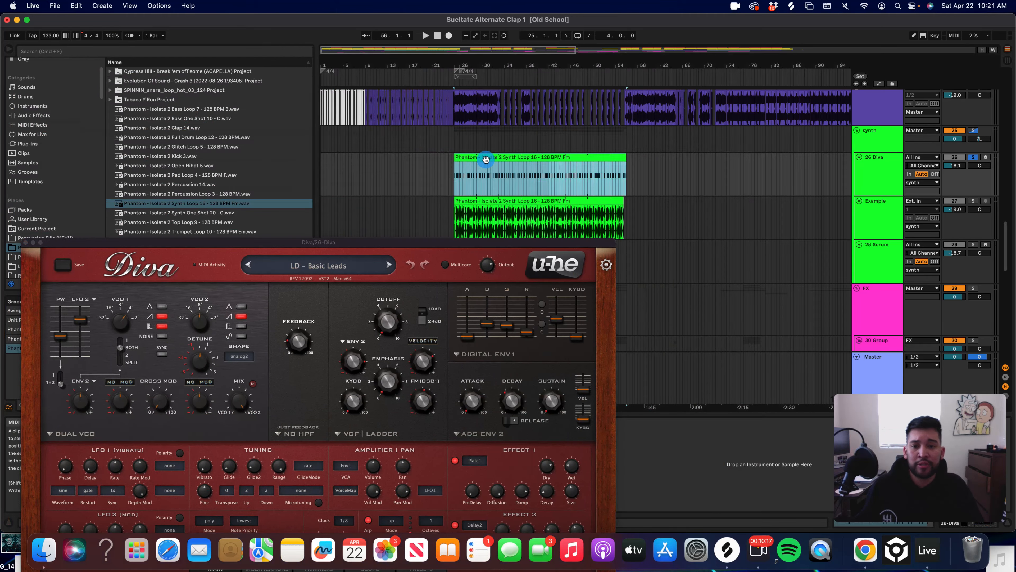
pyautogui.click(456, 145)
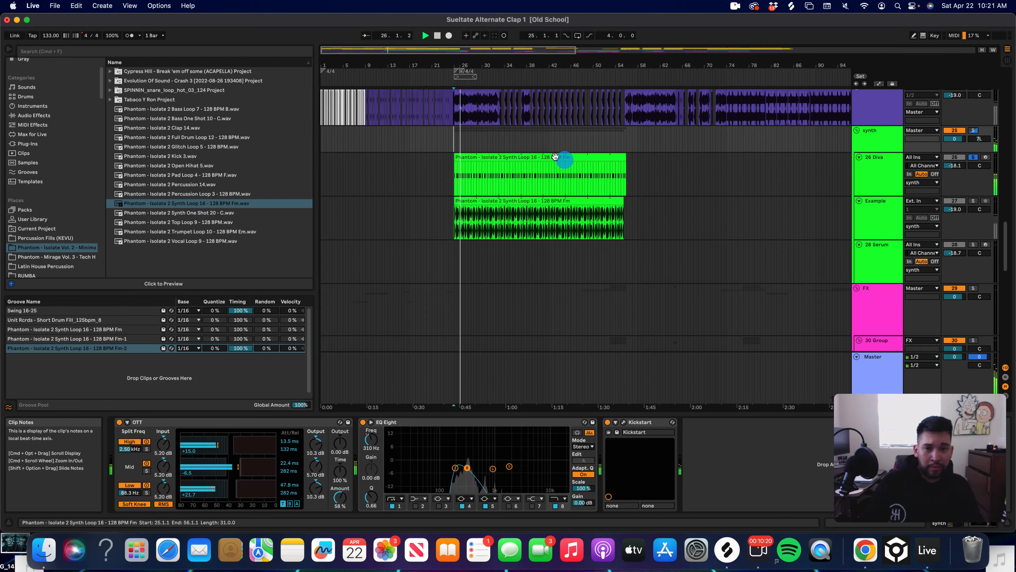
pyautogui.click(544, 140)
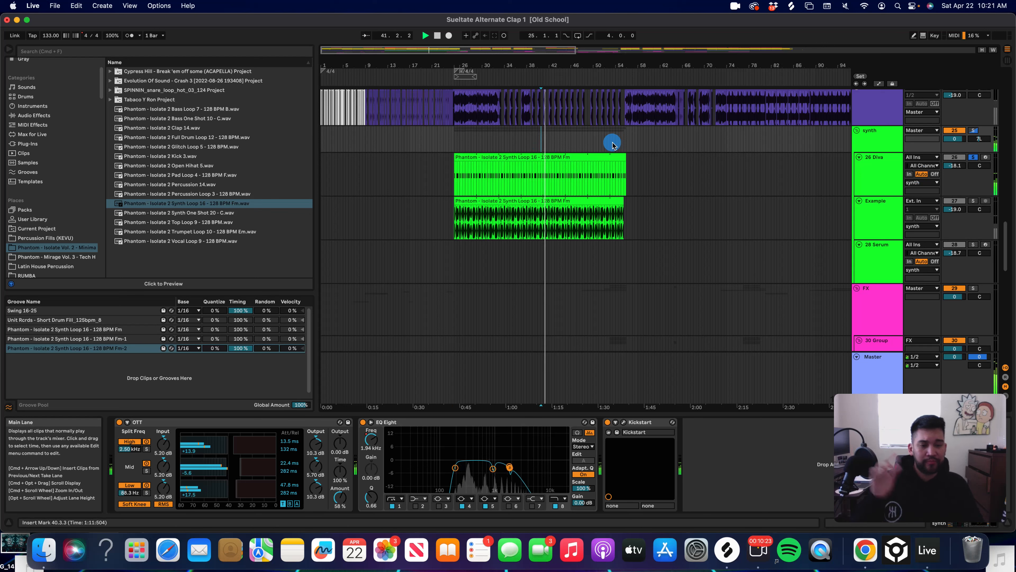
pyautogui.click(602, 140)
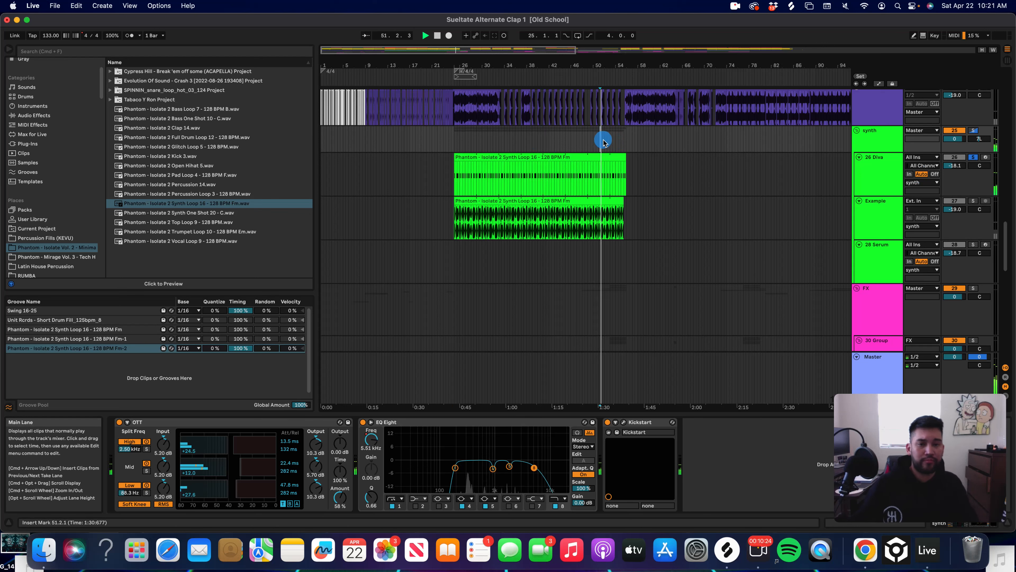
# - Close the Diva plug-in window and place the insert marker at about bar 97 in the full arrangement view
pyautogui.click(723, 171)
pyautogui.press('w')
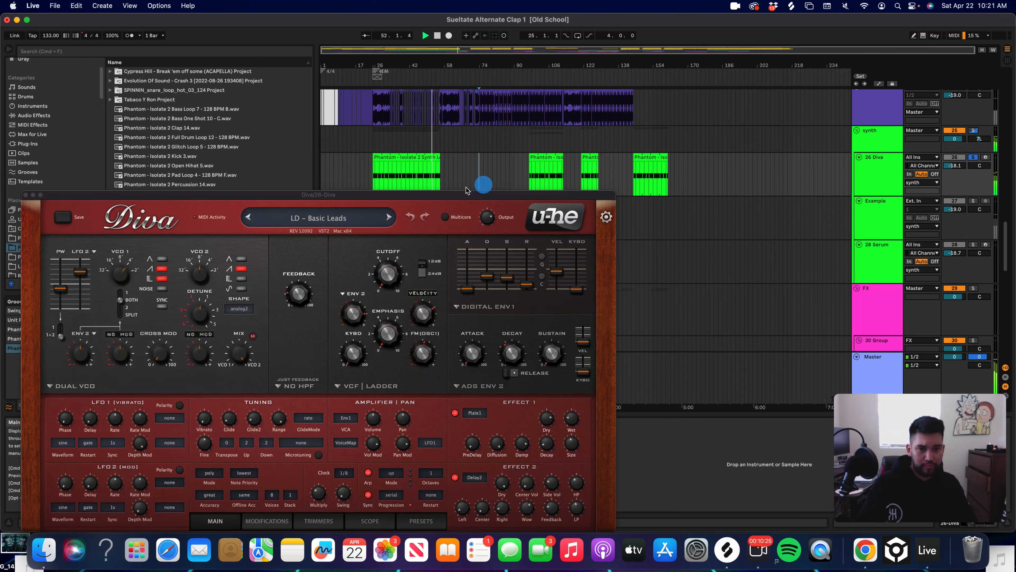
pyautogui.click(26, 195)
pyautogui.click(565, 209)
pyautogui.click(520, 215)
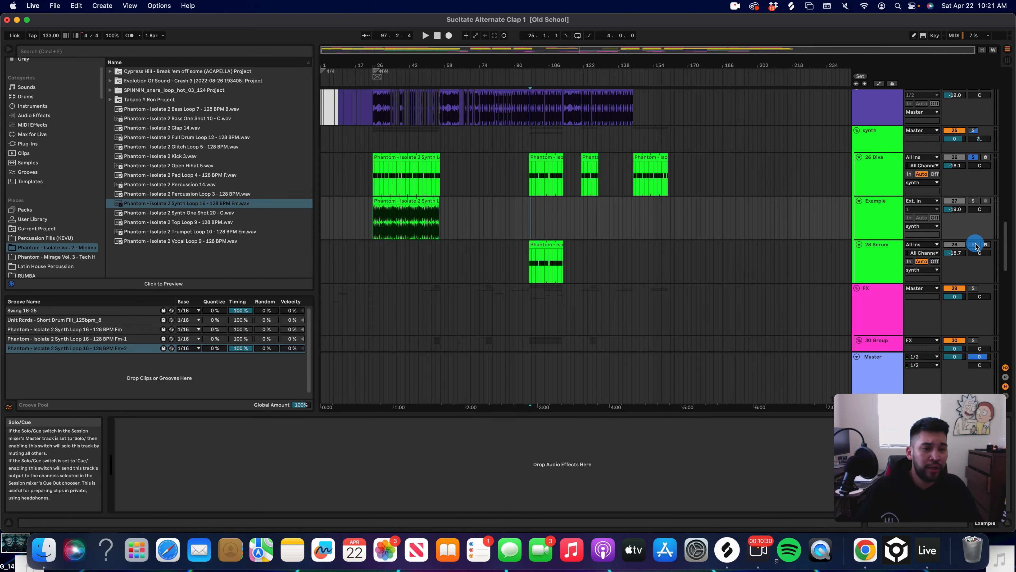
# - Solo the 28 Serum track in place of Diva and play its clip from about bar 102
pyautogui.scroll(10, 539, 221)
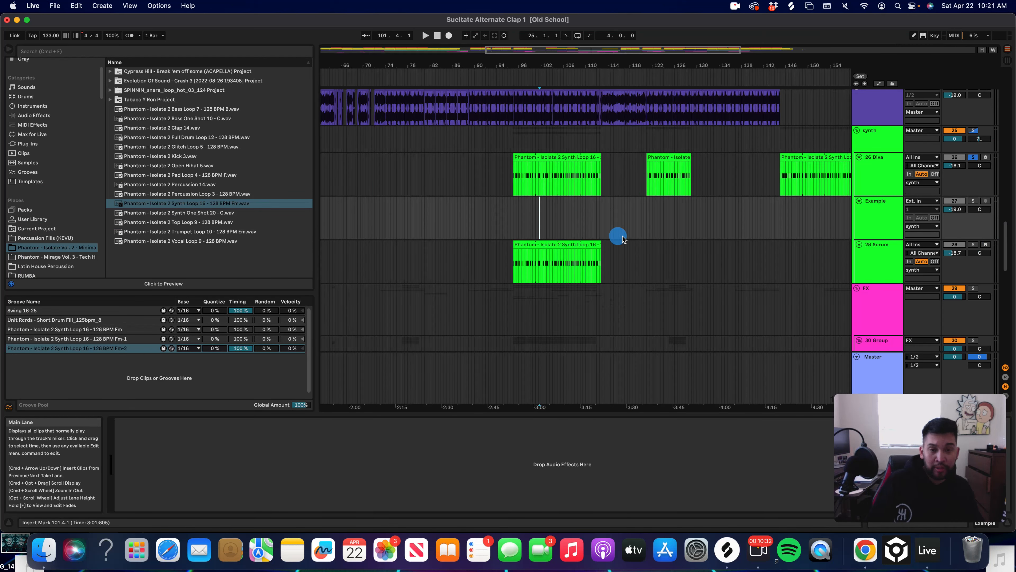
pyautogui.click(973, 244)
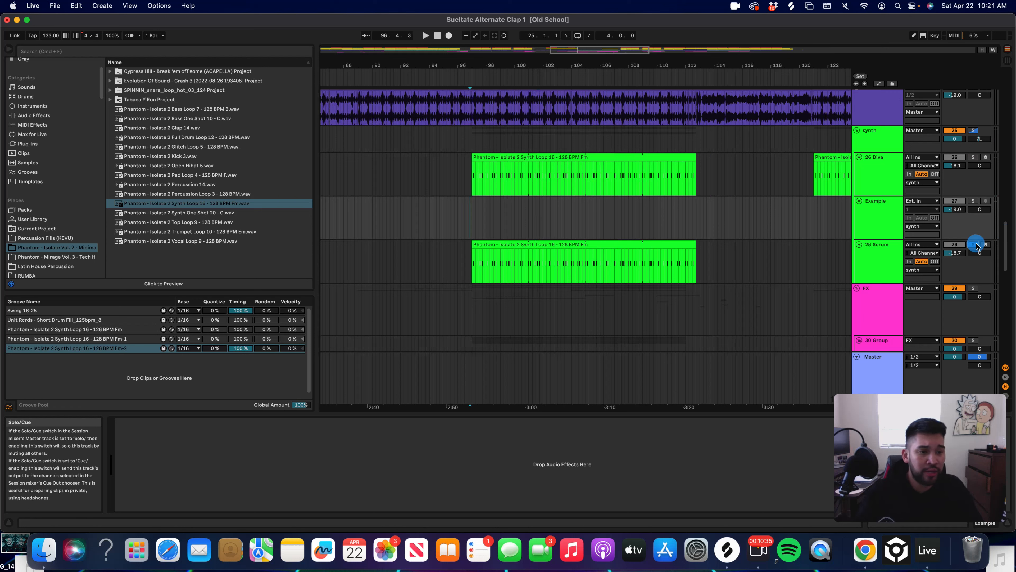
pyautogui.press('space')
pyautogui.click(548, 221)
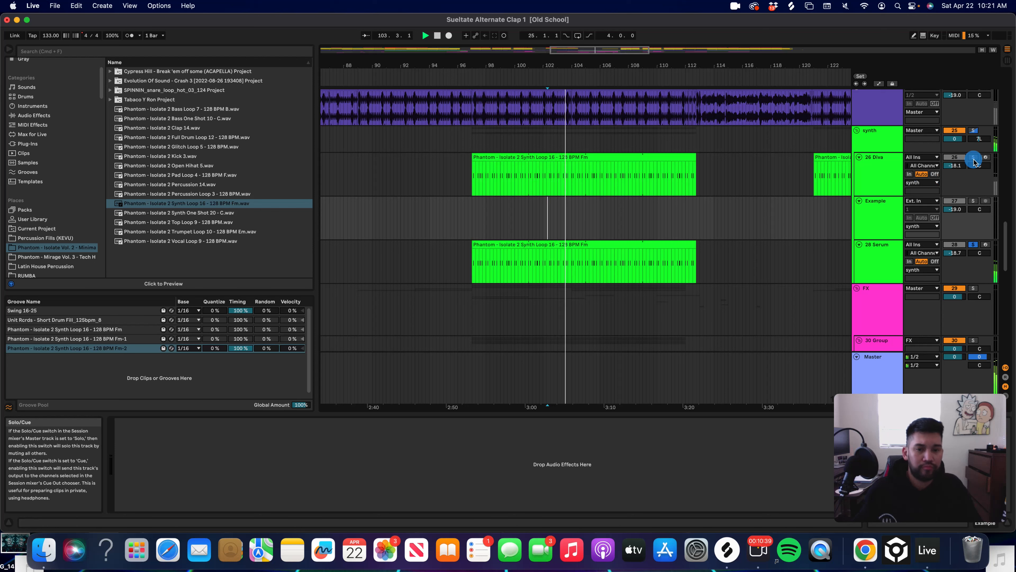
# - Display the 28 Serum track's Reverb Dry/Wet automation envelope and clear the track's solo
pyautogui.click(879, 84)
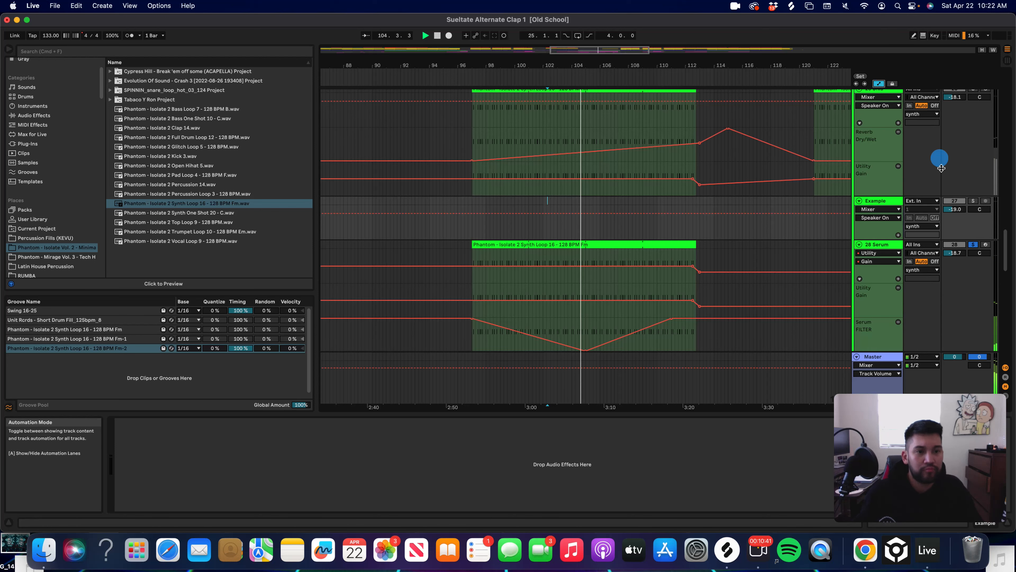
pyautogui.scroll(-1, 877, 267)
pyautogui.click(888, 155)
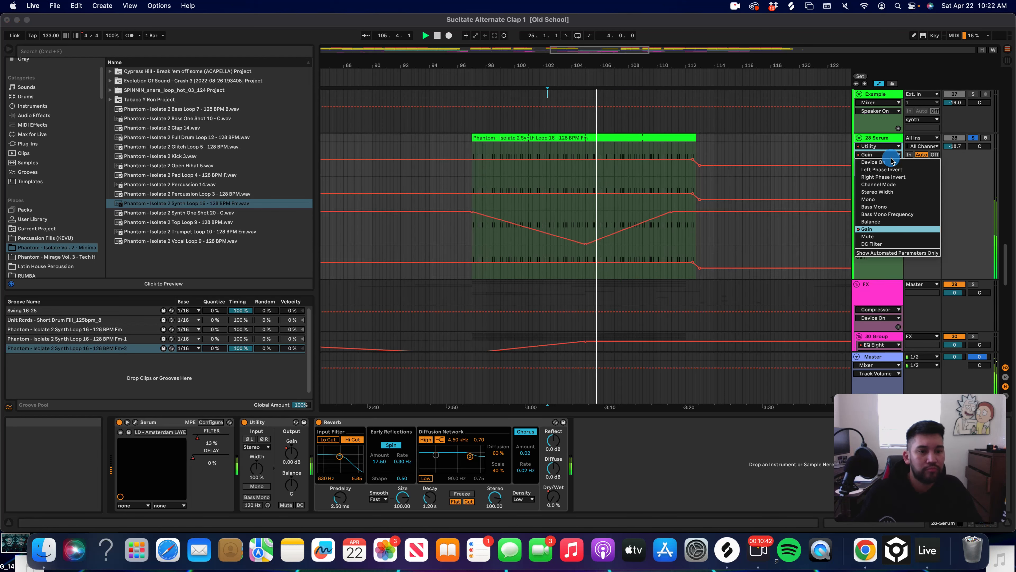
pyautogui.click(887, 155)
pyautogui.click(895, 146)
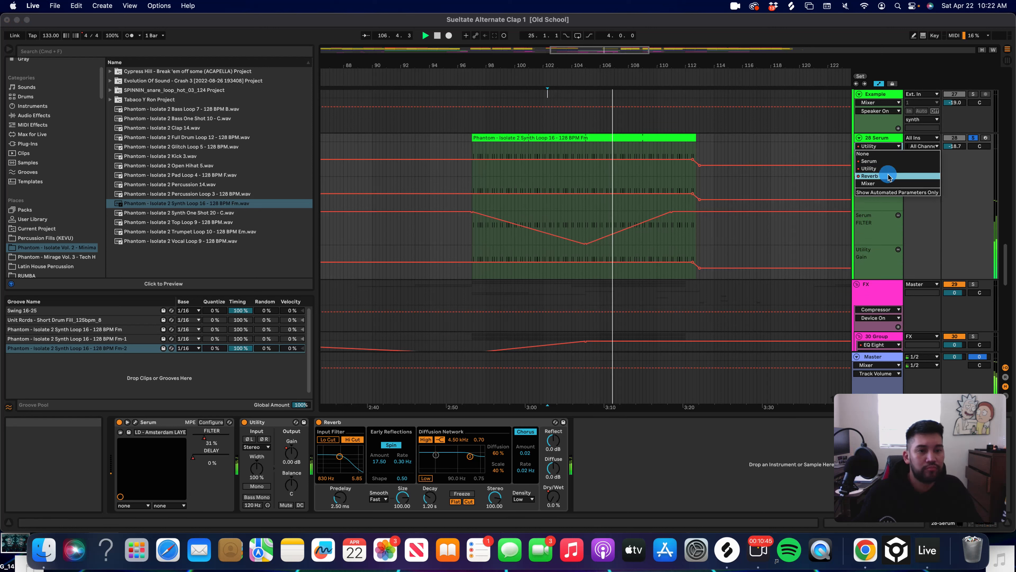
pyautogui.click(894, 150)
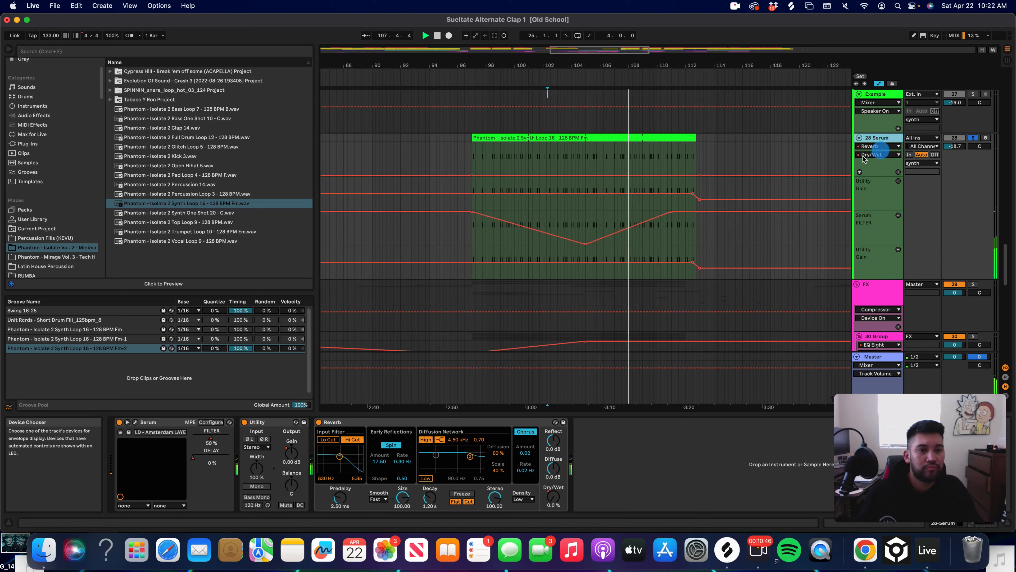
pyautogui.click(975, 138)
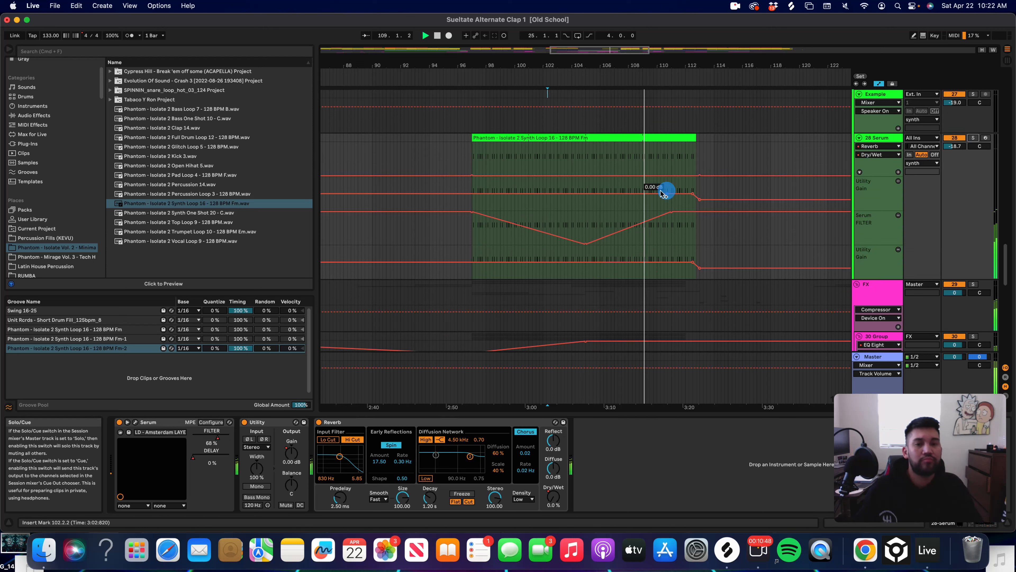
# - Examine the FX group's tracks, from the snare rolls to 44 Evolution, and stop playback
pyautogui.scroll(-10, 820, 132)
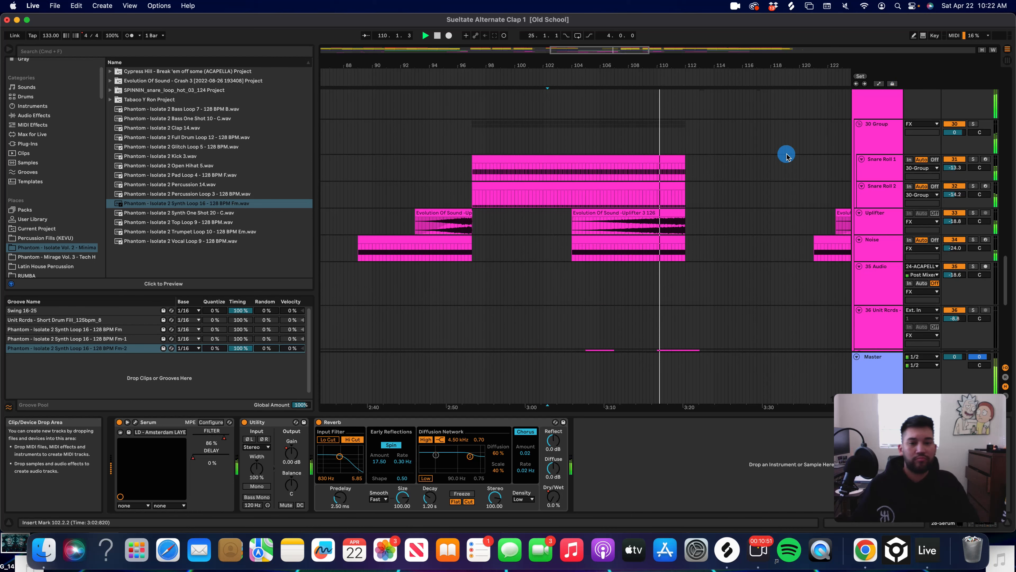
pyautogui.scroll(-3, 795, 200)
pyautogui.scroll(-7, 784, 201)
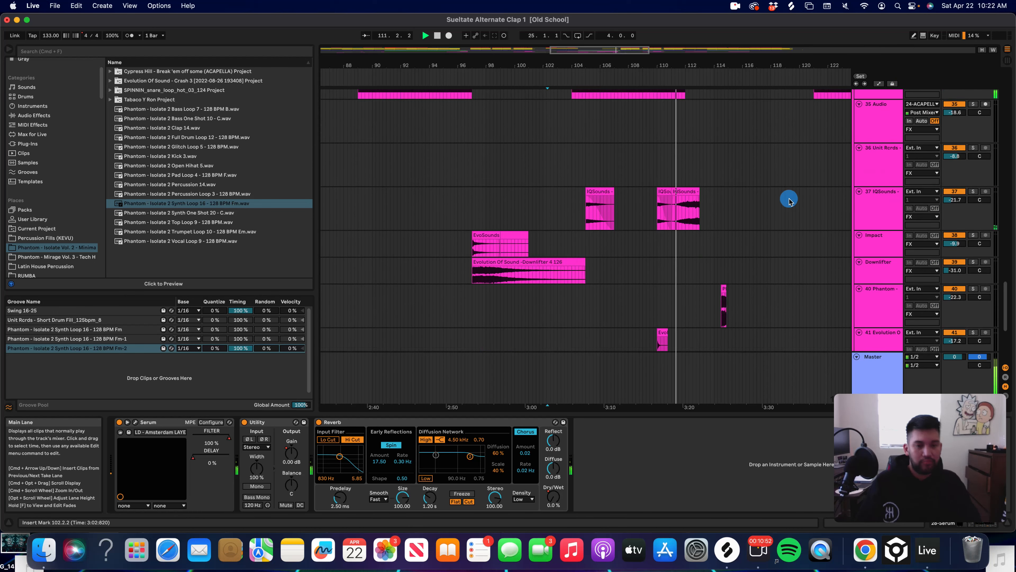
pyautogui.scroll(-3, 782, 203)
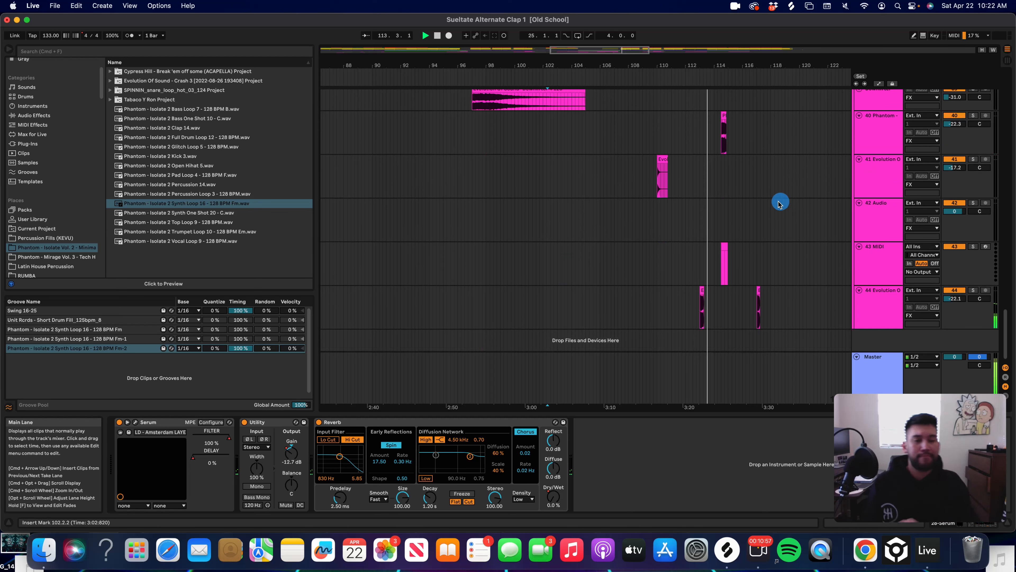
pyautogui.scroll(6, 645, 202)
pyautogui.click(654, 184)
pyautogui.press('-')
pyautogui.press('-')
pyautogui.press('-')
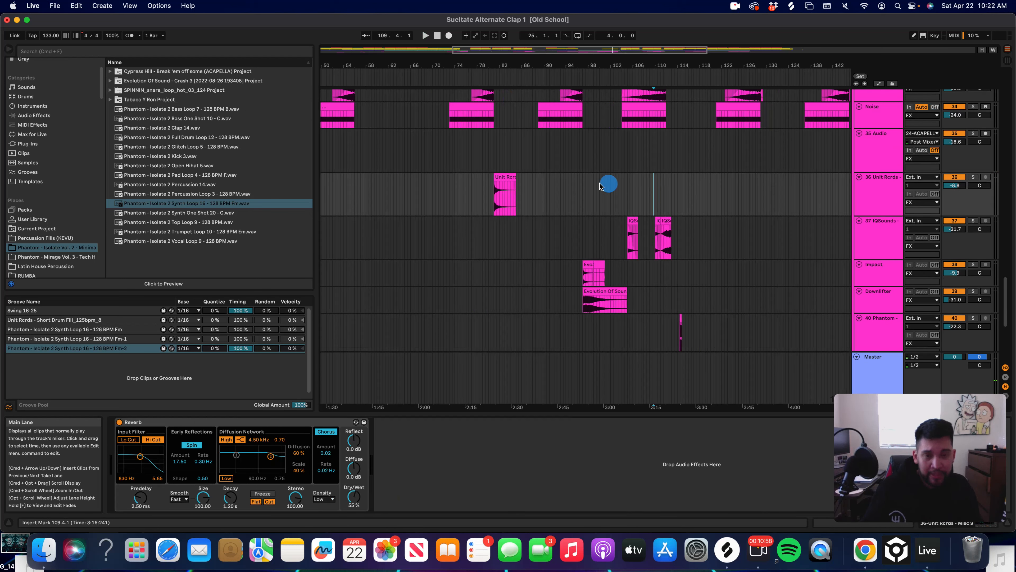
pyautogui.scroll(4, 600, 184)
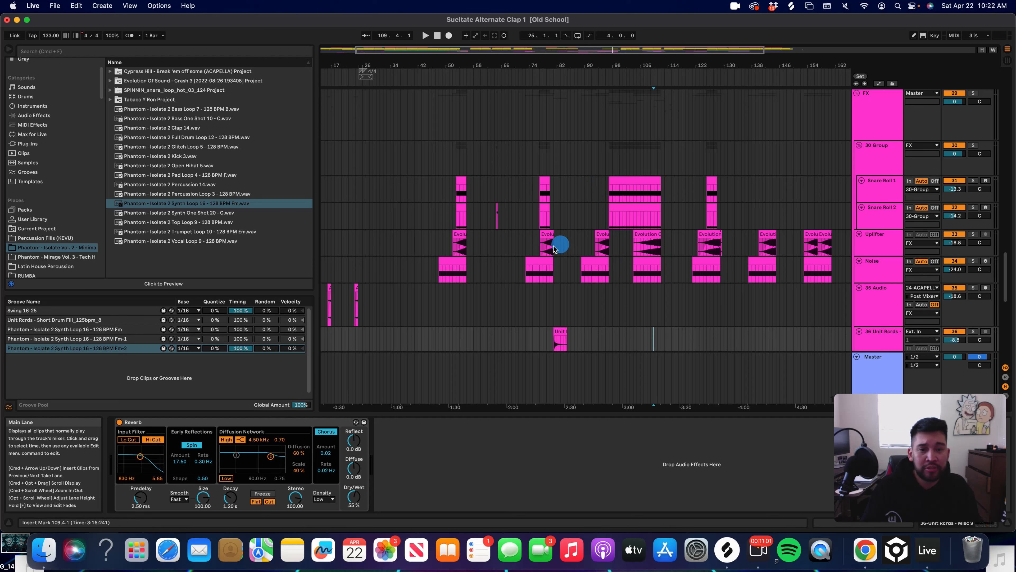
# - Play the clip on the 36 Unit Rcrds track from about bar 80 to audition it, and stop playback
pyautogui.click(536, 248)
pyautogui.press('+')
pyautogui.press('+')
pyautogui.press('-')
pyautogui.scroll(-5, 480, 239)
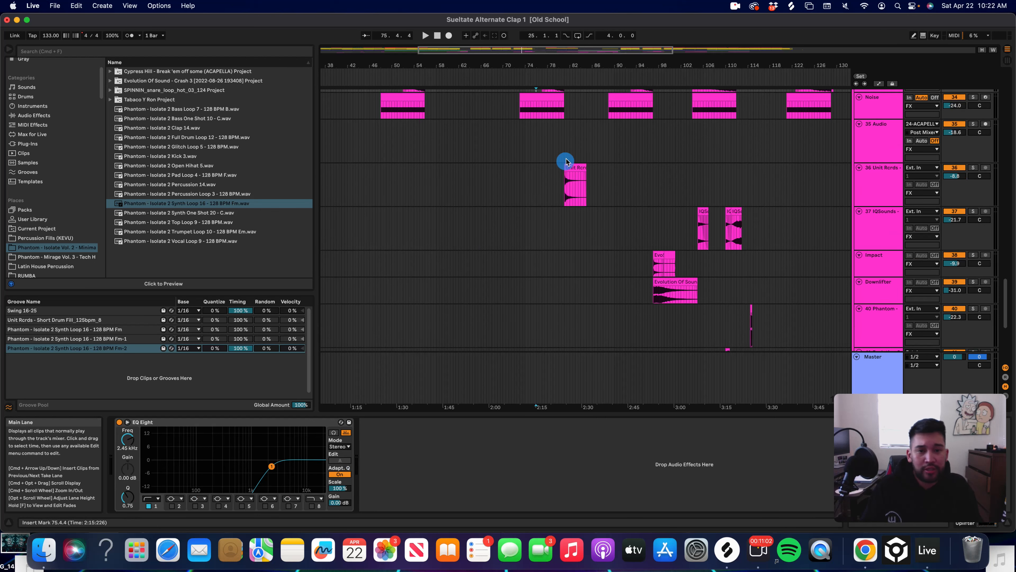
pyautogui.click(560, 145)
pyautogui.press('space')
pyautogui.click(975, 168)
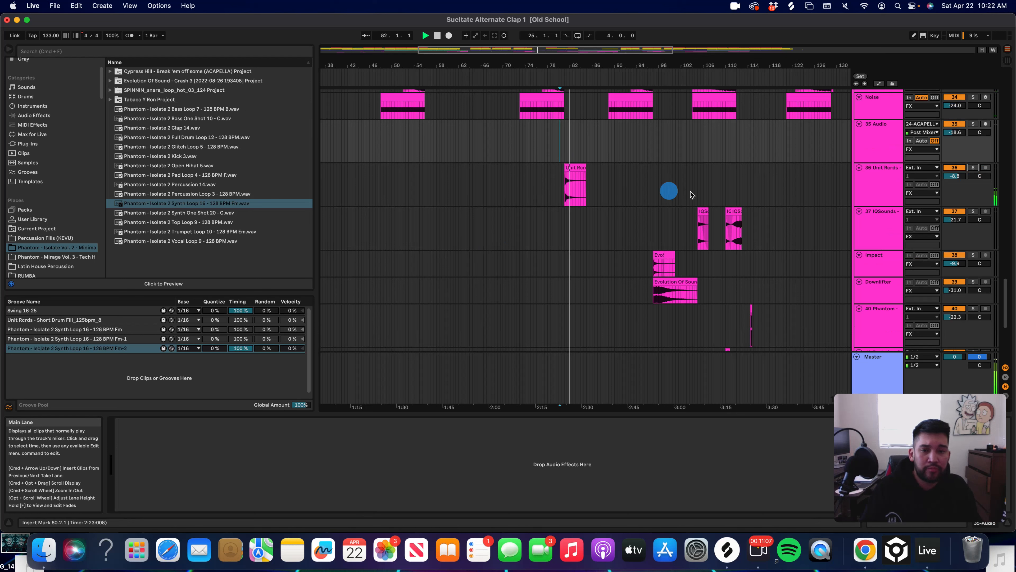
pyautogui.press('space')
# - Audition the Impact and Downlifter clips from about bar 96, then stop playback
pyautogui.click(650, 221)
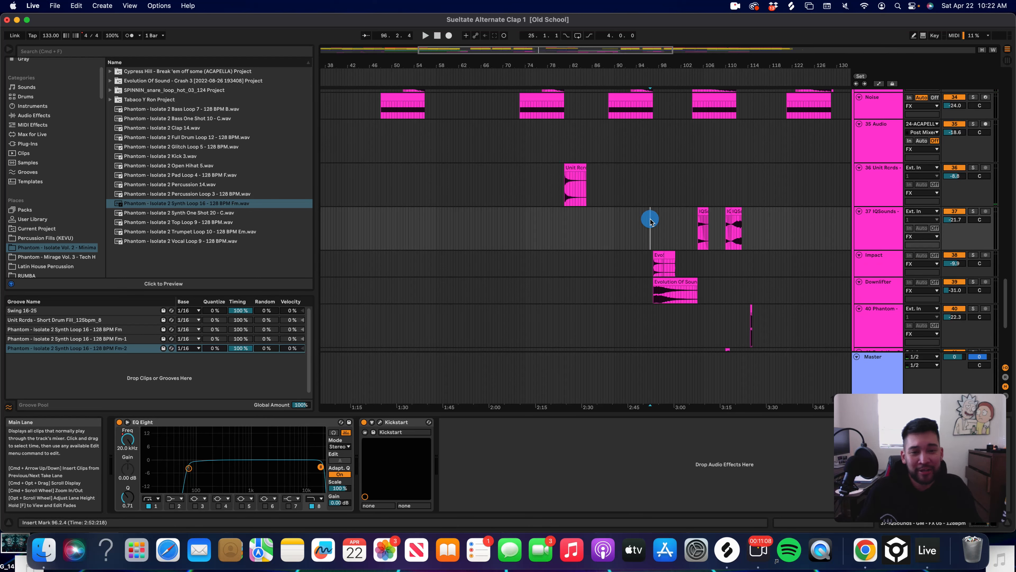
pyautogui.press('+')
pyautogui.press('+')
pyautogui.press('+')
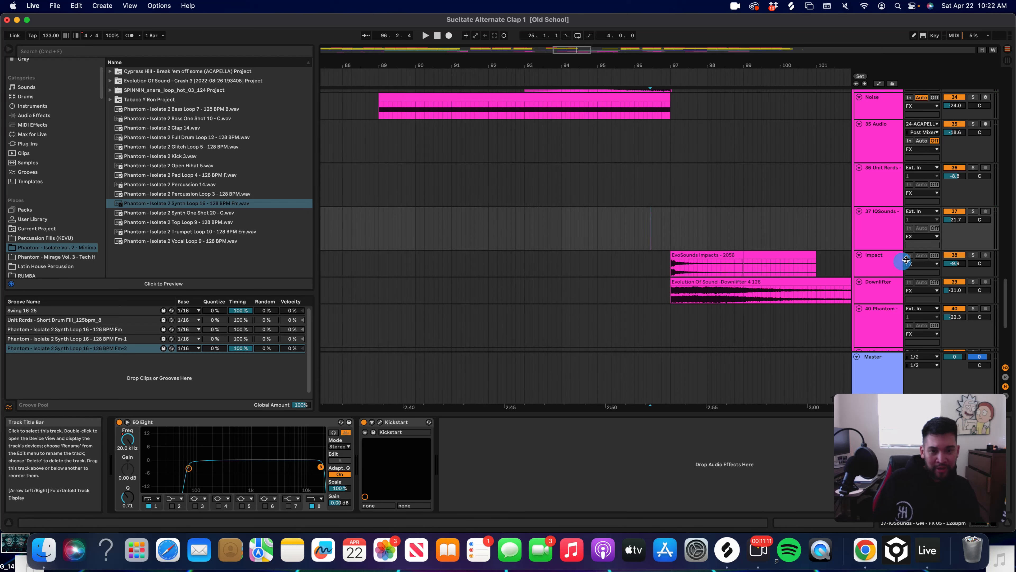
pyautogui.click(973, 256)
pyautogui.press('space')
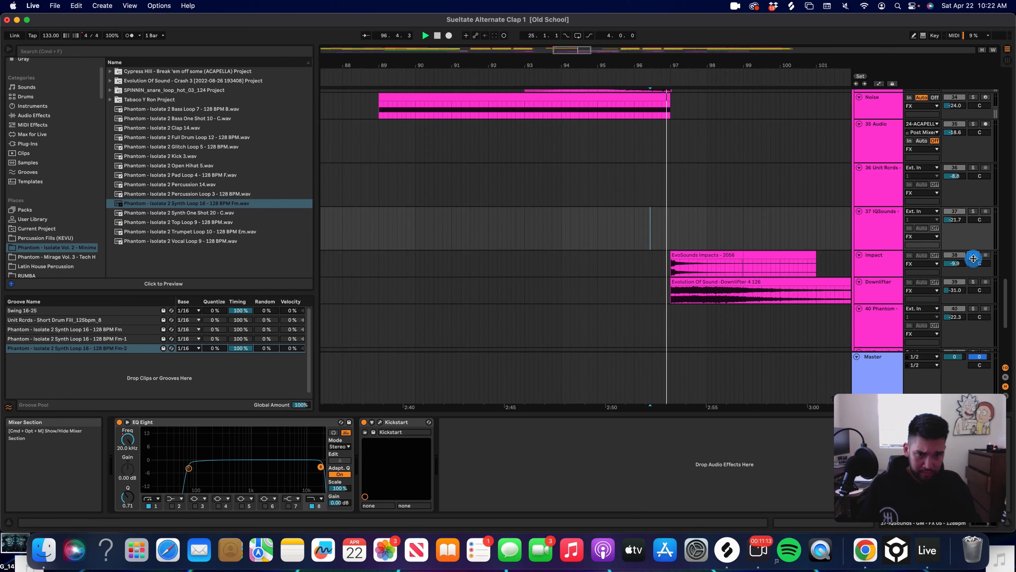
pyautogui.click(972, 281)
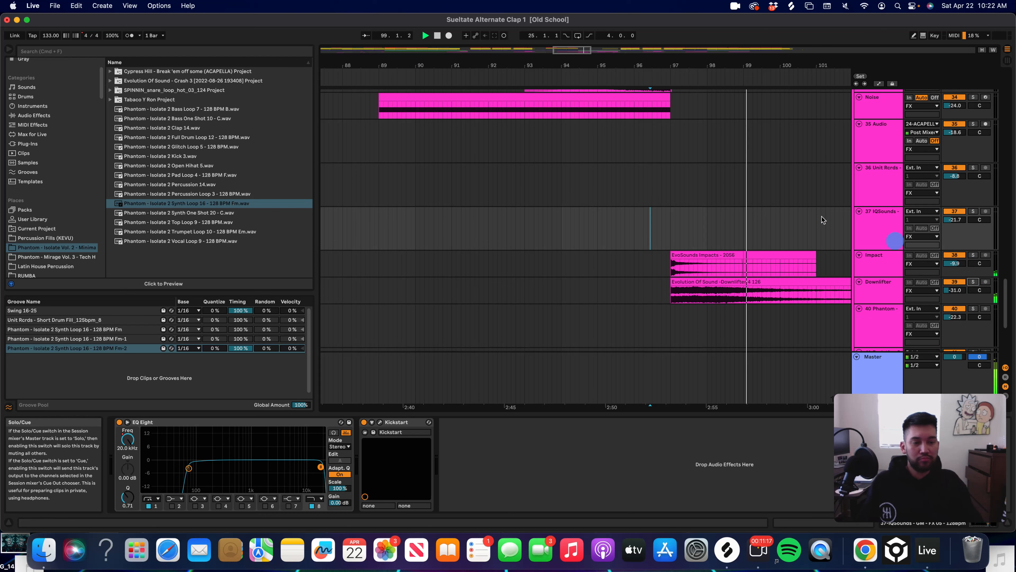
pyautogui.scroll(-10, 812, 211)
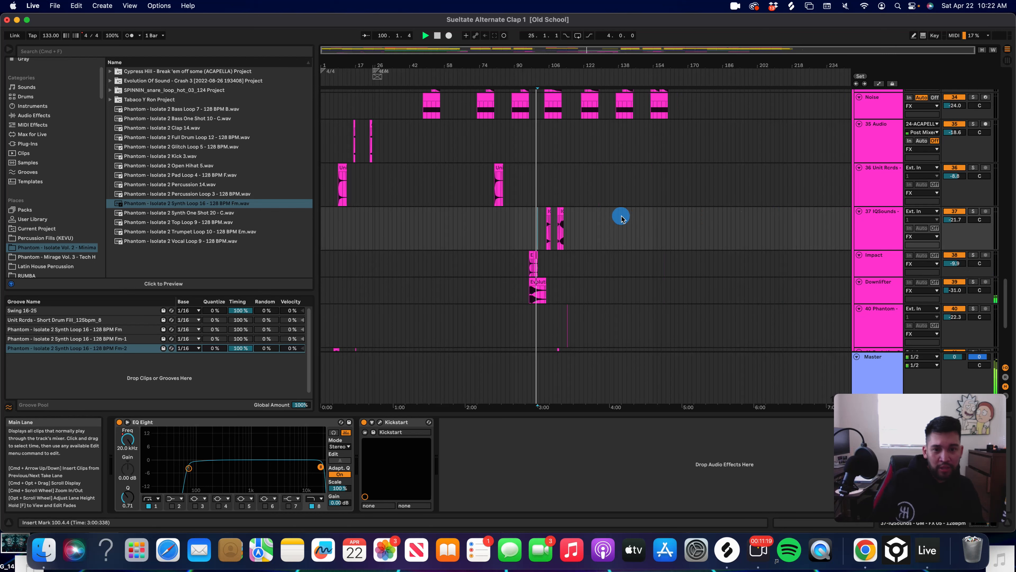
pyautogui.scroll(-3, 621, 217)
pyautogui.press('space')
# - Audition the 40 Phantom and 44 Evolution tracks in solo from about bar 112, then clear their solos
pyautogui.click(550, 204)
pyautogui.press('+')
pyautogui.press('+')
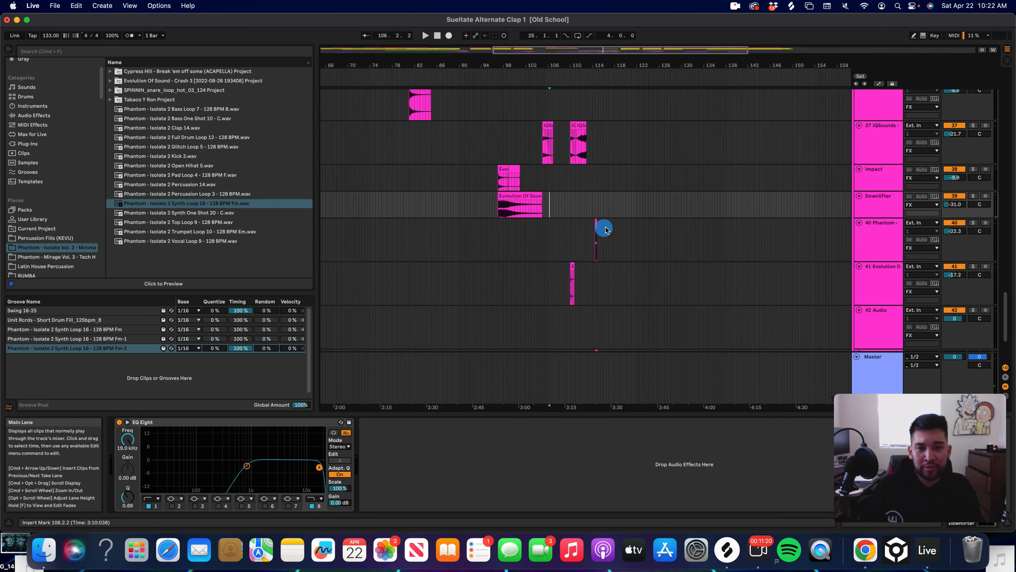
pyautogui.press('+')
pyautogui.press('+')
pyautogui.scroll(-3, 739, 295)
pyautogui.click(622, 249)
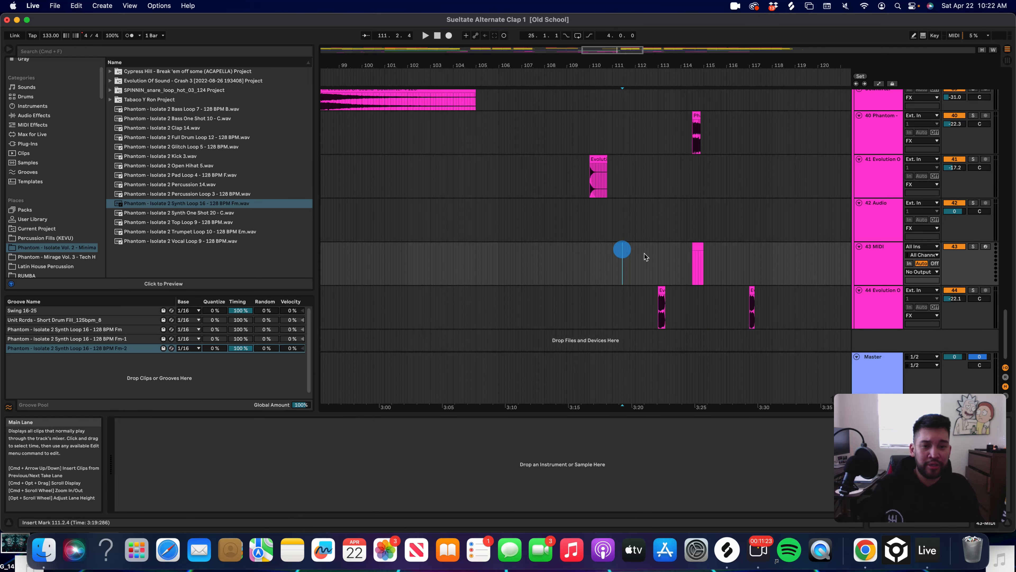
pyautogui.click(642, 258)
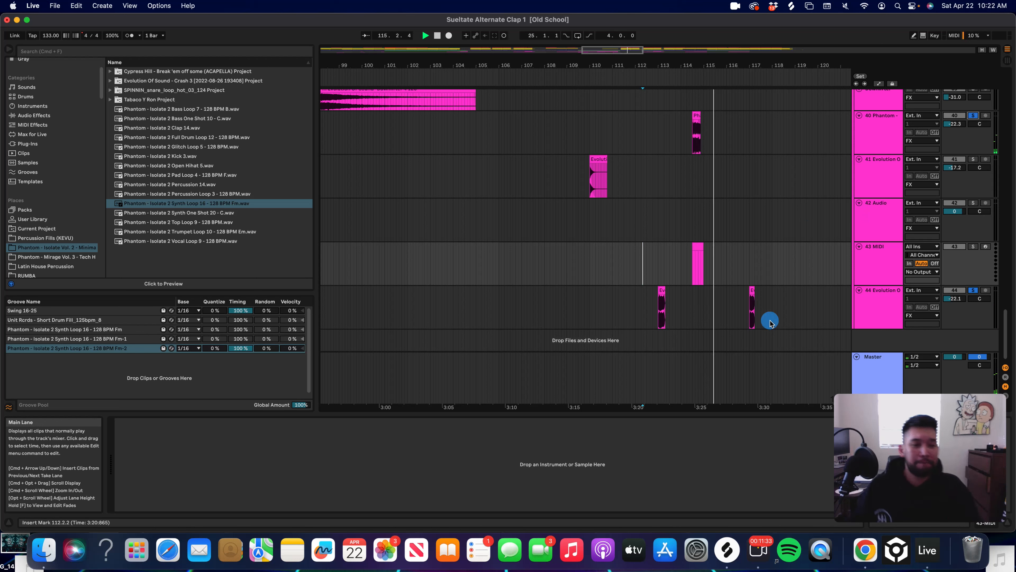
pyautogui.click(973, 290)
pyautogui.press('space')
pyautogui.press('space')
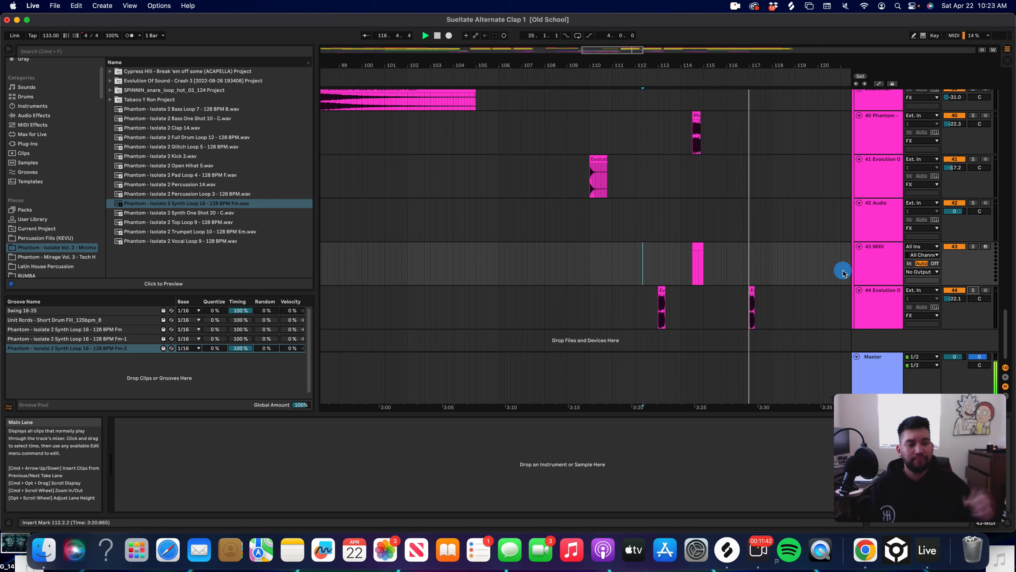
# - Stop playback and review the full arrangement from the FX tracks back up to the kick, click and tom tracks
pyautogui.scroll(5, 582, 255)
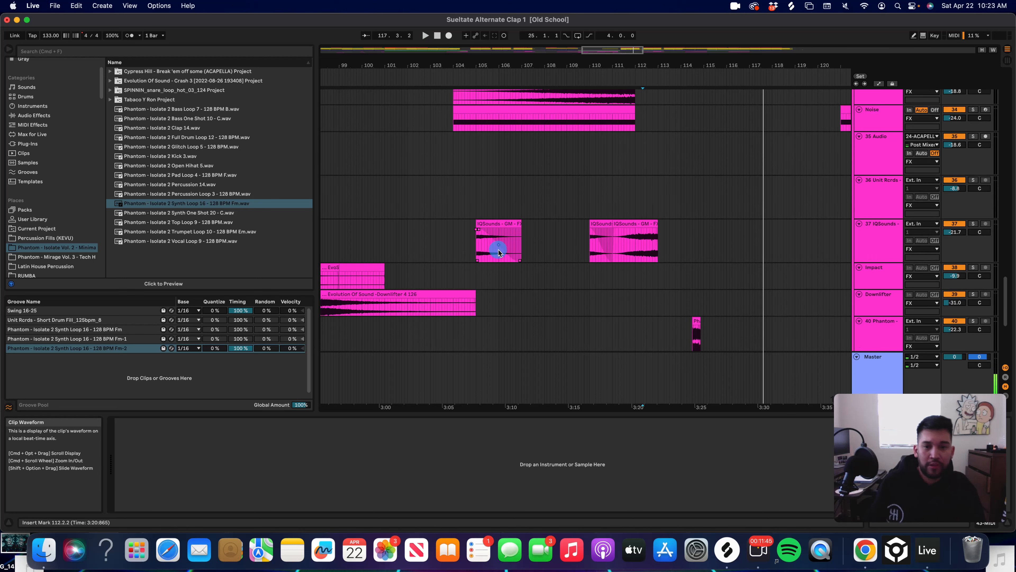
pyautogui.scroll(5, 421, 217)
pyautogui.click(419, 221)
pyautogui.press('-')
pyautogui.press('-')
pyautogui.press('-')
pyautogui.press('-')
pyautogui.press('-')
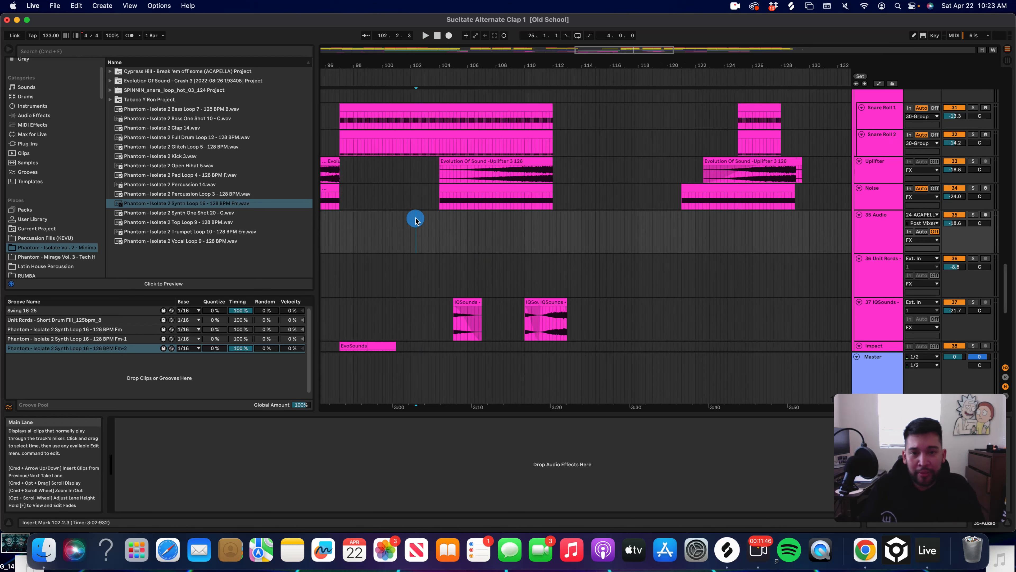
pyautogui.scroll(20, 376, 223)
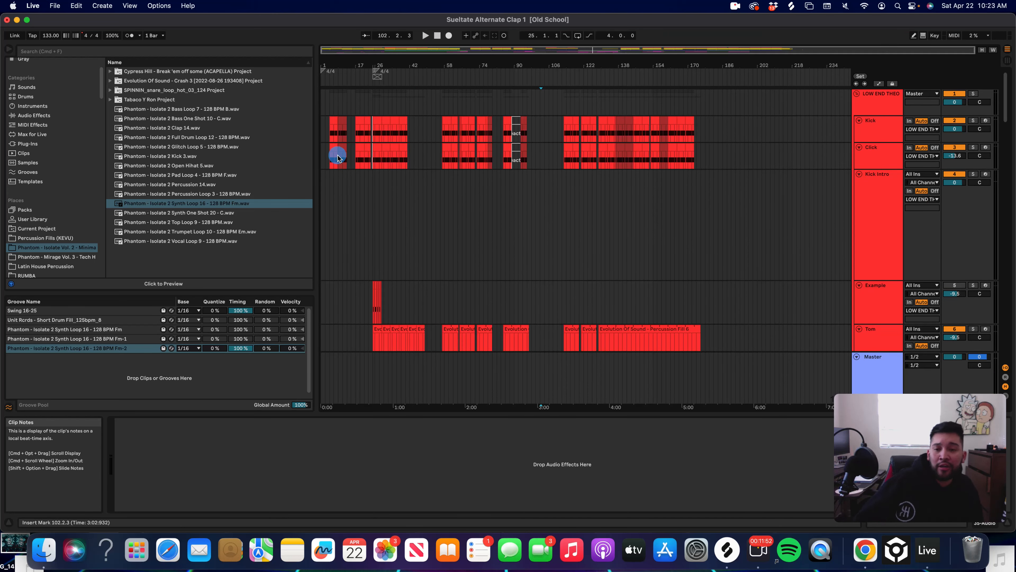
pyautogui.click(384, 151)
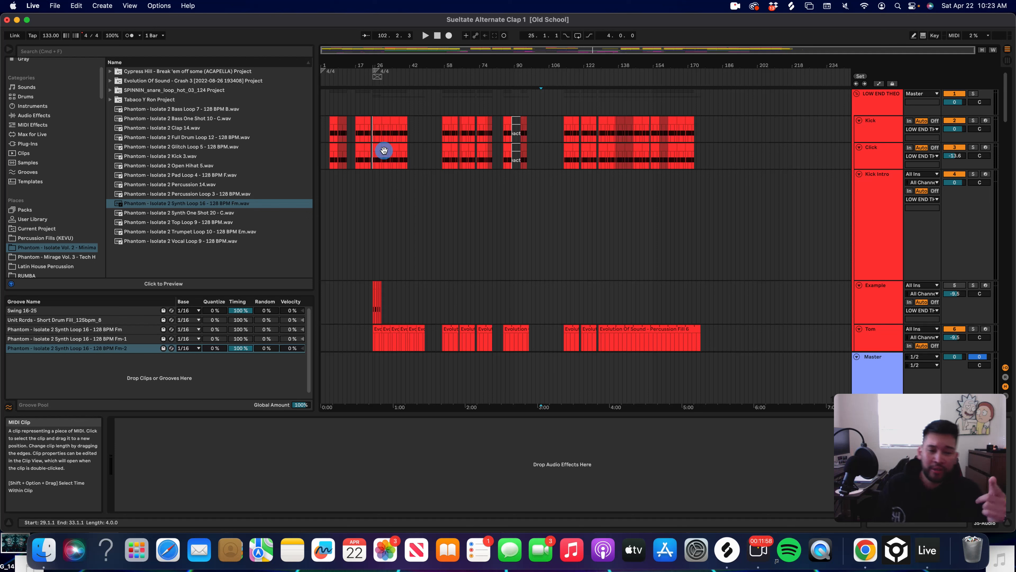
pyautogui.click(458, 197)
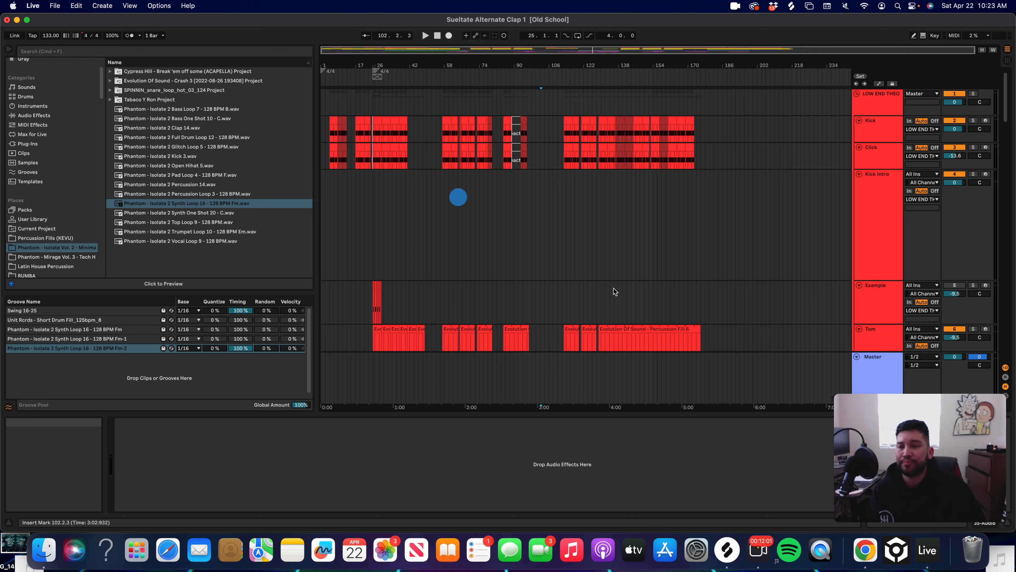